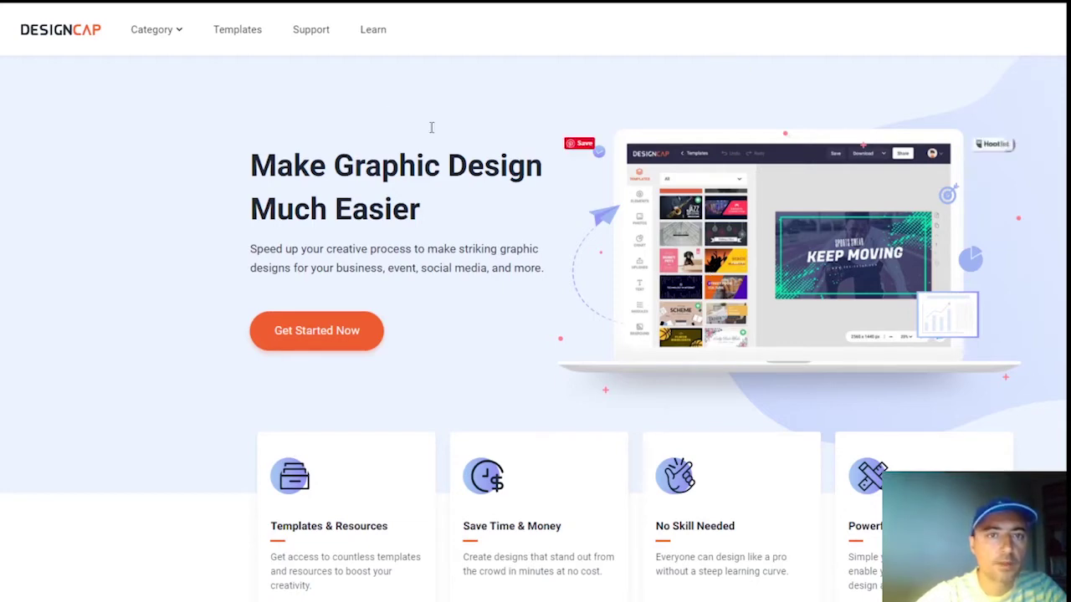
# Step: Look through the home page's sections on features, templates, resources, charts, modules, the three design steps and user reviews
pyautogui.moveTo(166, 37)
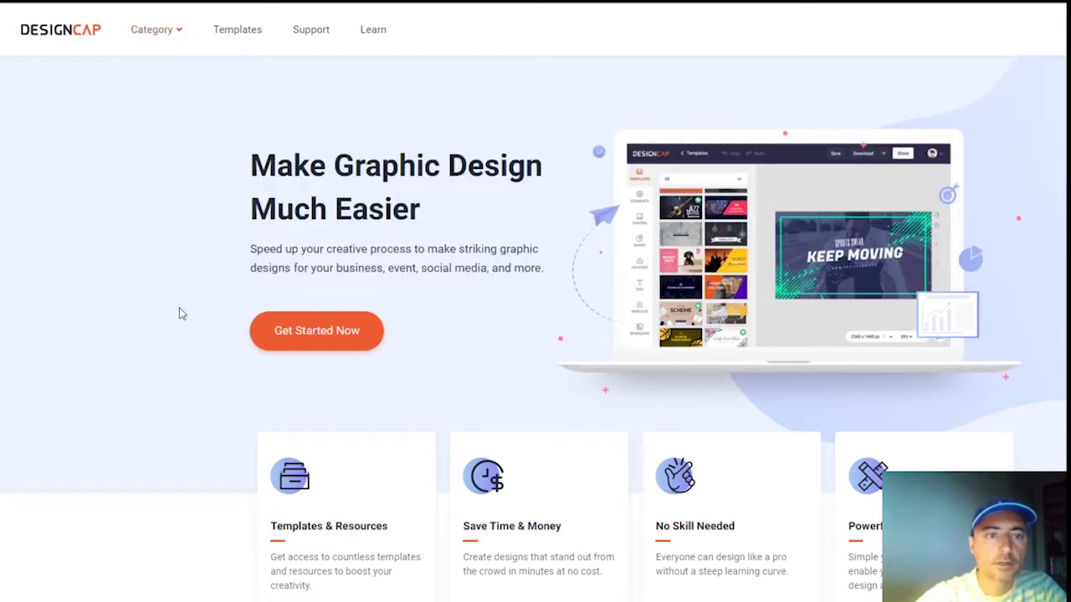
pyautogui.scroll(-3, 182, 314)
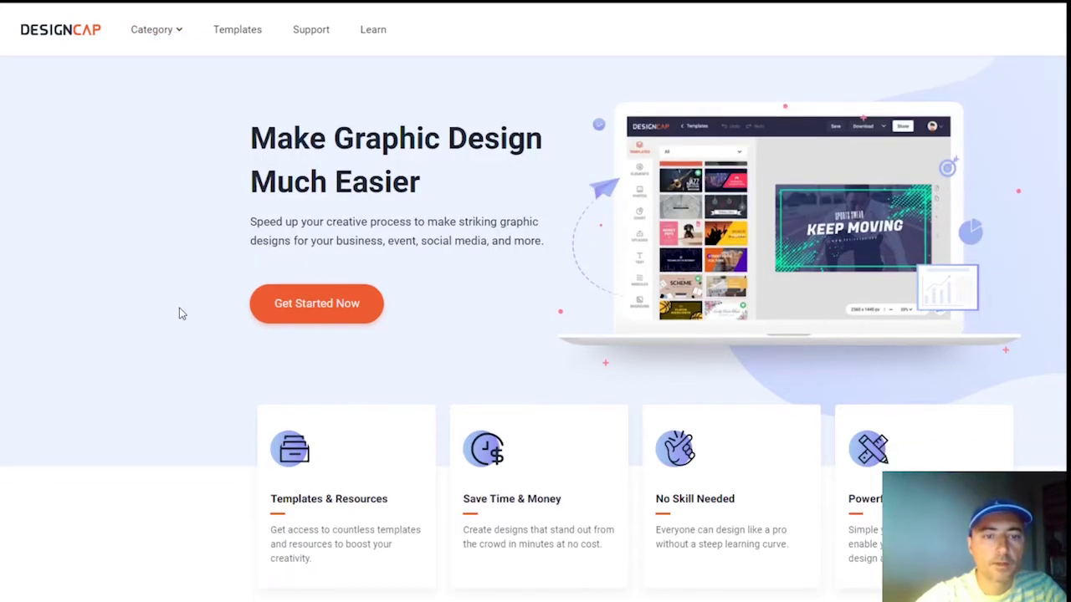
pyautogui.scroll(-5, 181, 314)
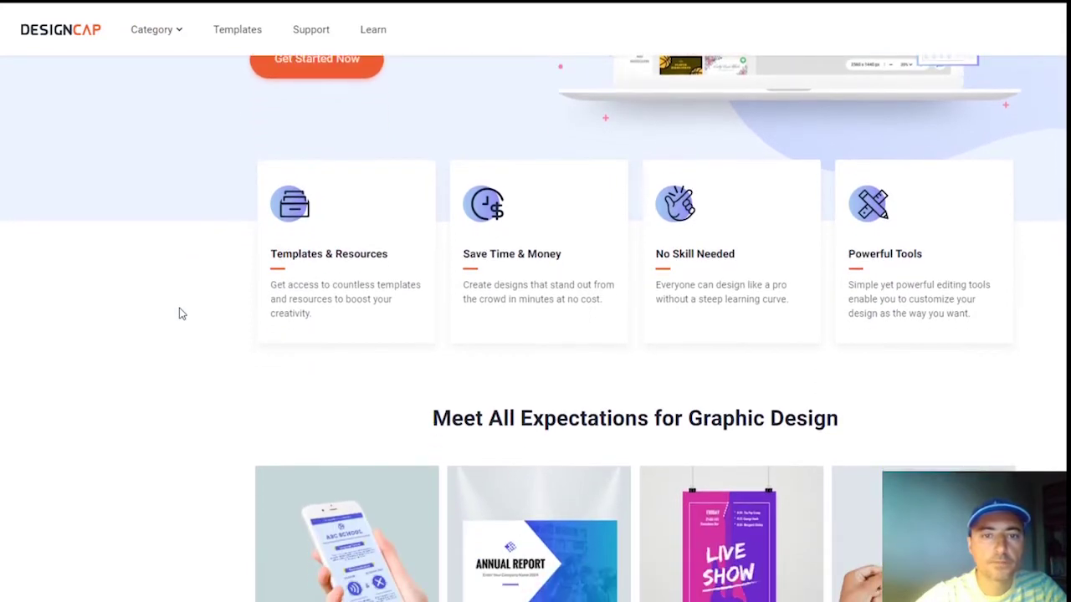
pyautogui.scroll(-8, 181, 314)
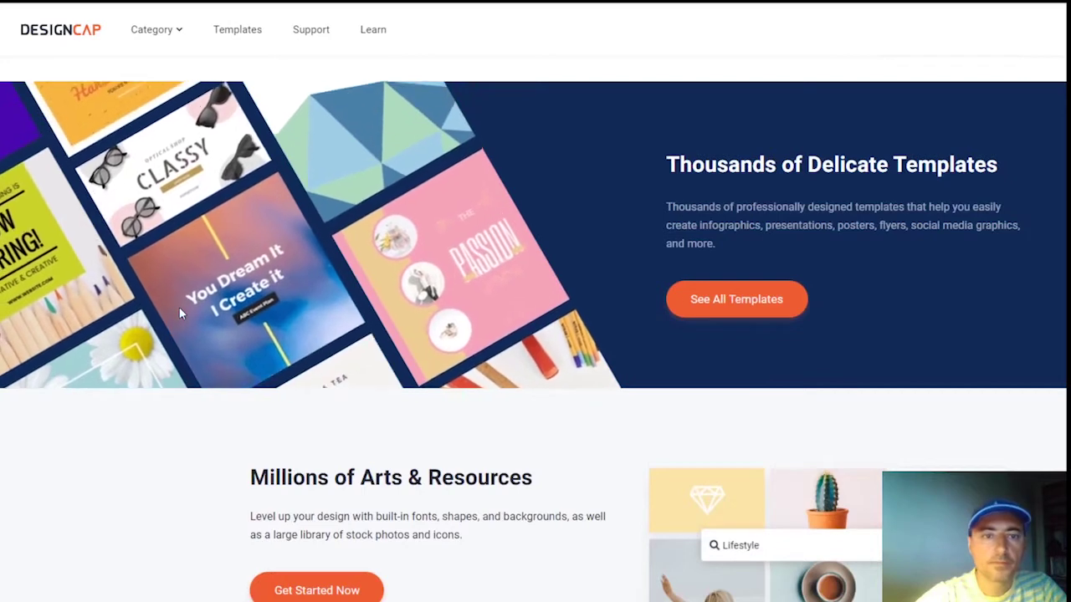
pyautogui.scroll(-1, 179, 313)
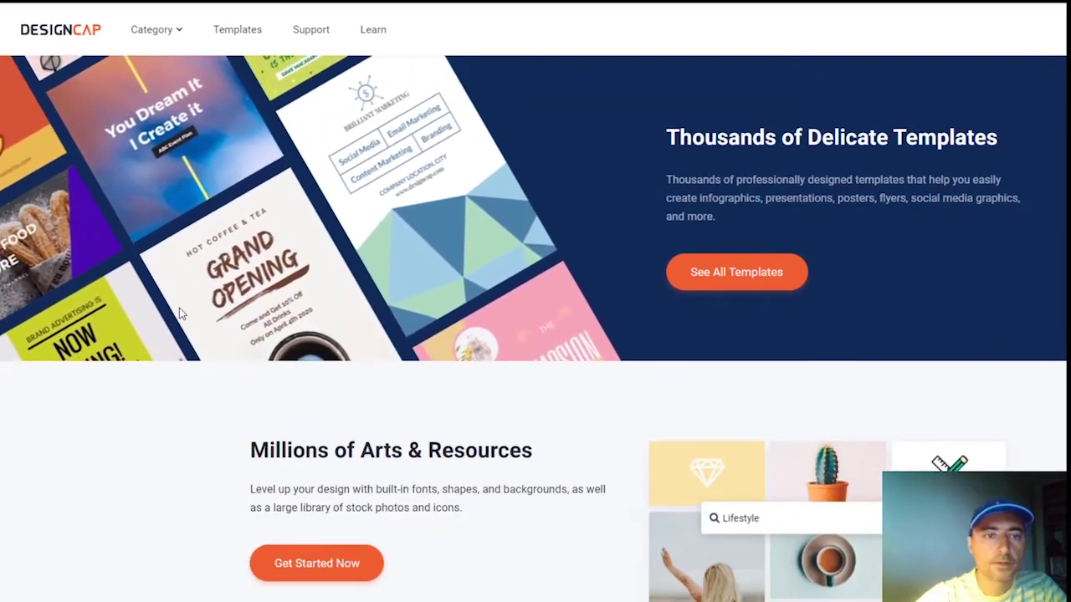
pyautogui.scroll(-1, 179, 311)
pyautogui.scroll(-3, 181, 314)
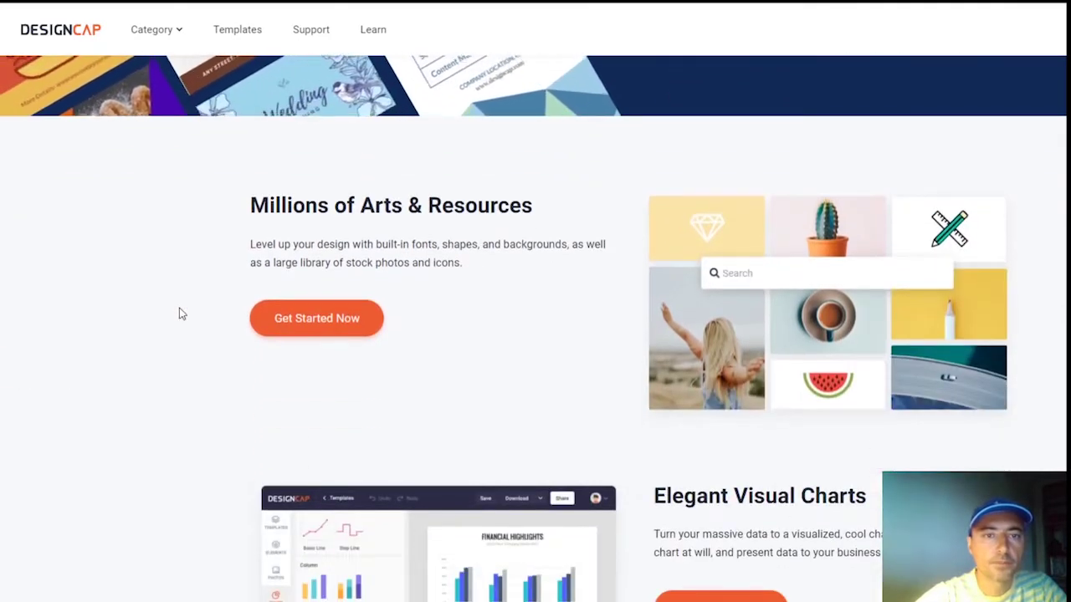
pyautogui.scroll(-5, 179, 313)
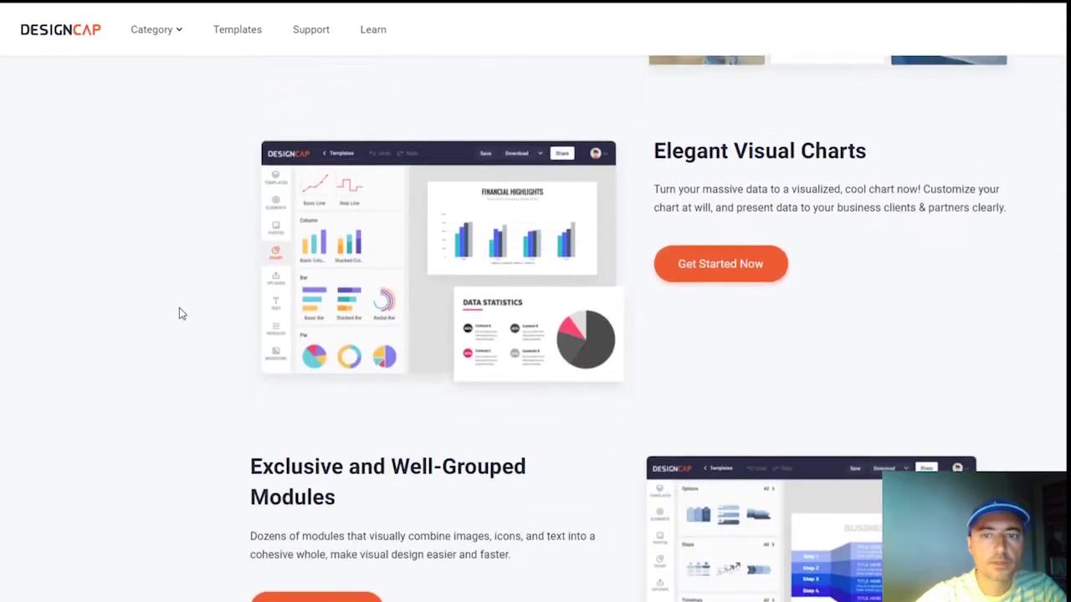
pyautogui.scroll(-6, 179, 314)
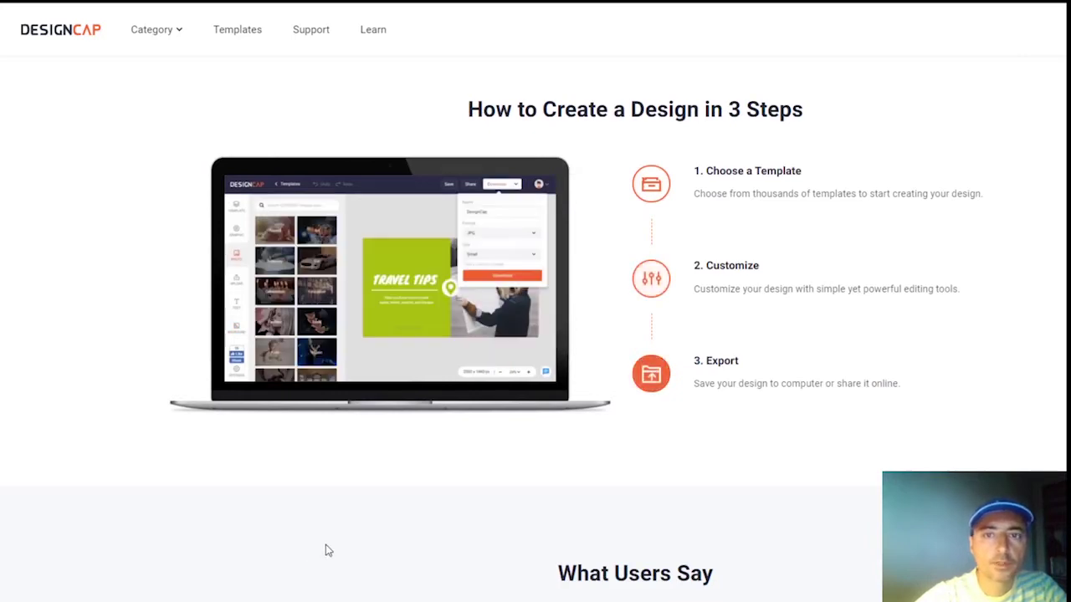
pyautogui.scroll(-7, 325, 545)
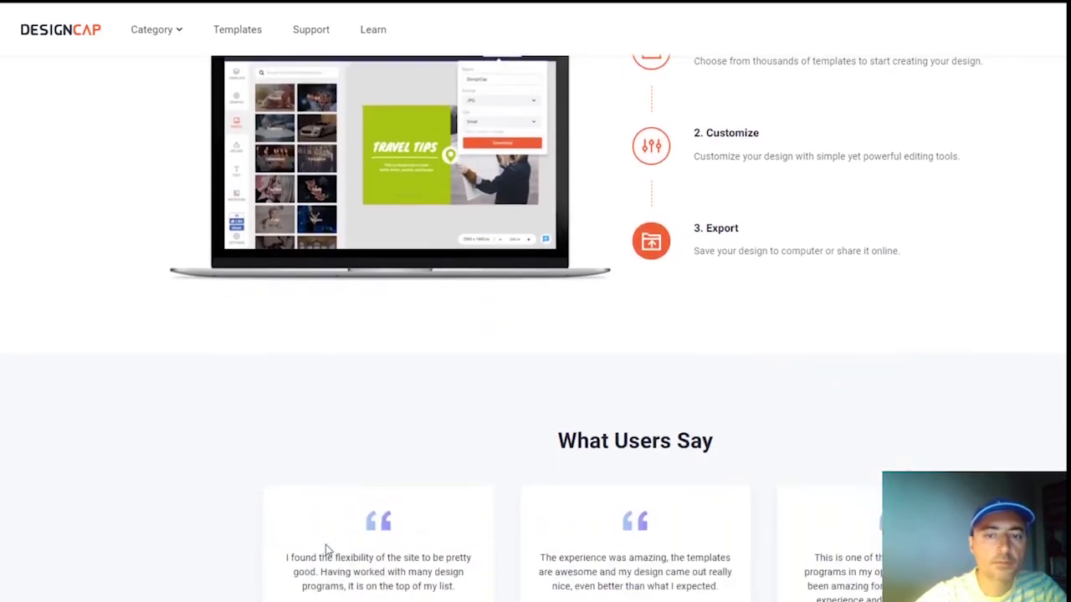
pyautogui.scroll(15, 326, 550)
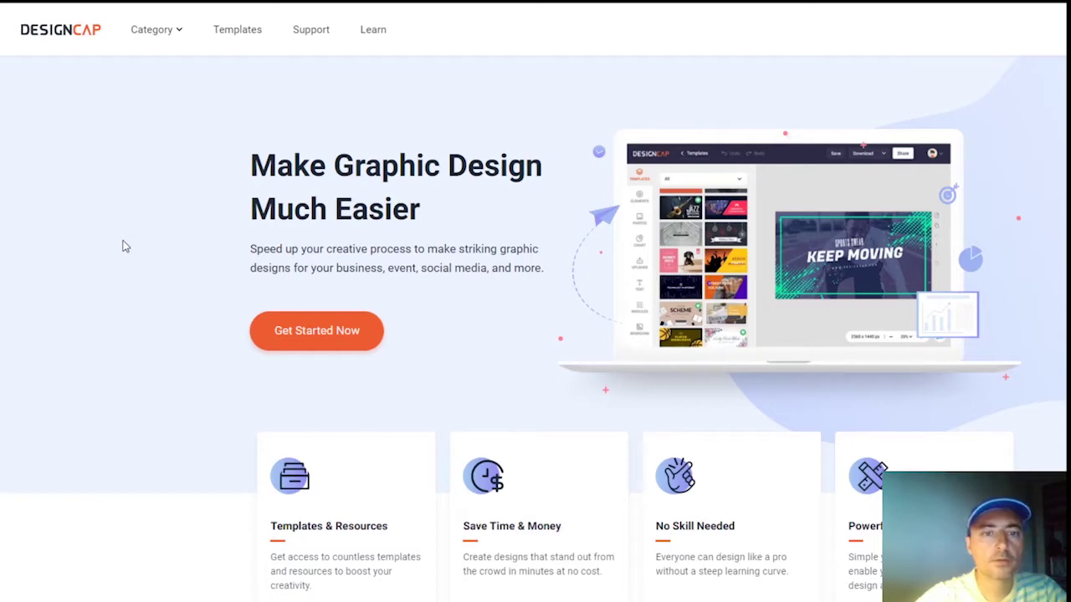
# Step: Start a new poster design from the Poster category and apply the Go Travel template with the mountain photo
pyautogui.scroll(-5, 124, 244)
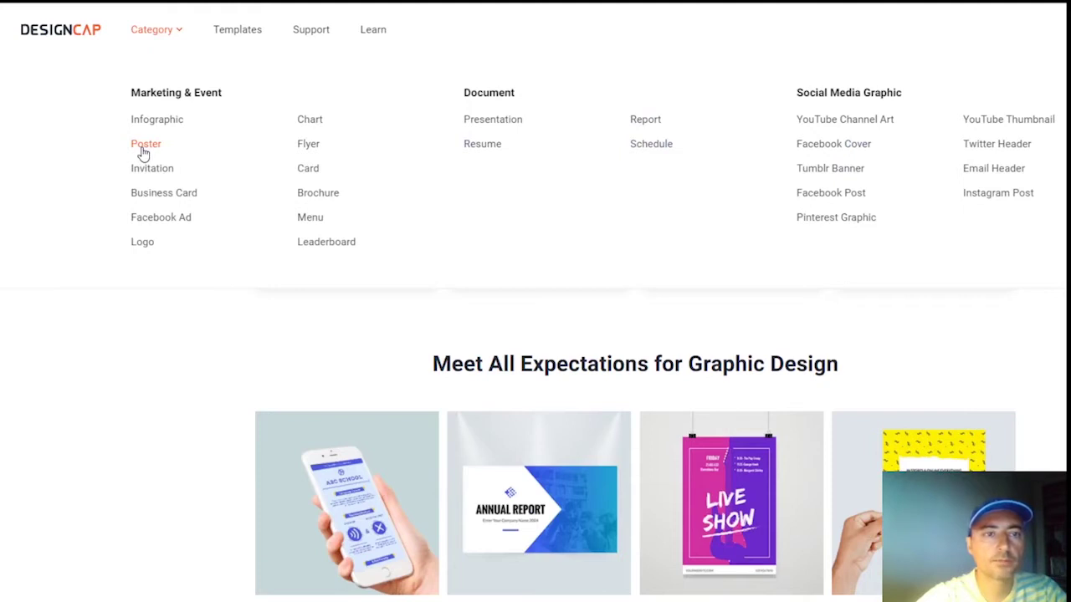
pyautogui.click(145, 146)
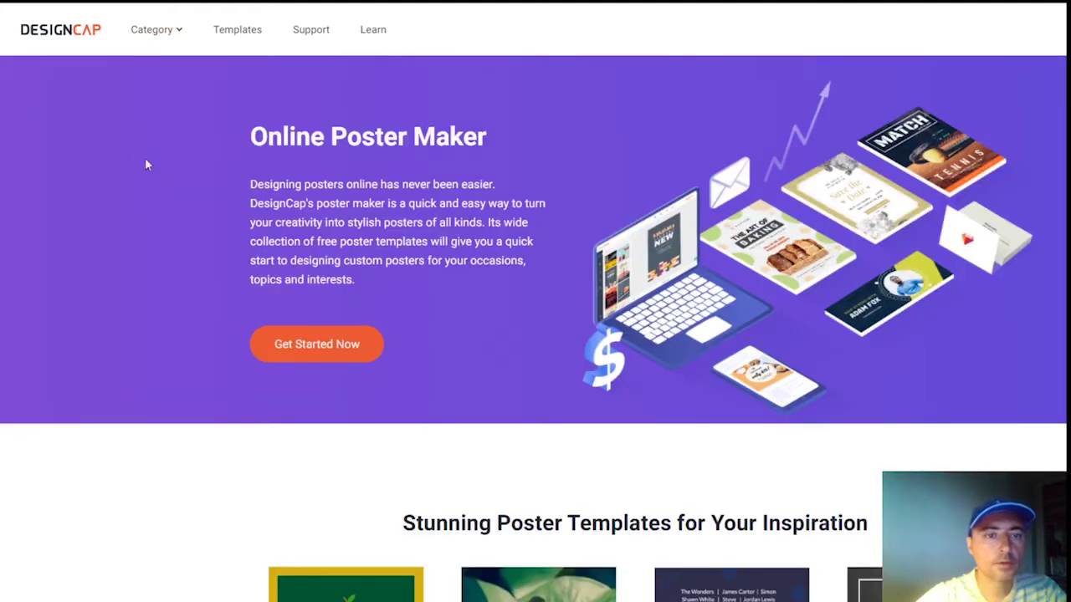
pyautogui.click(317, 343)
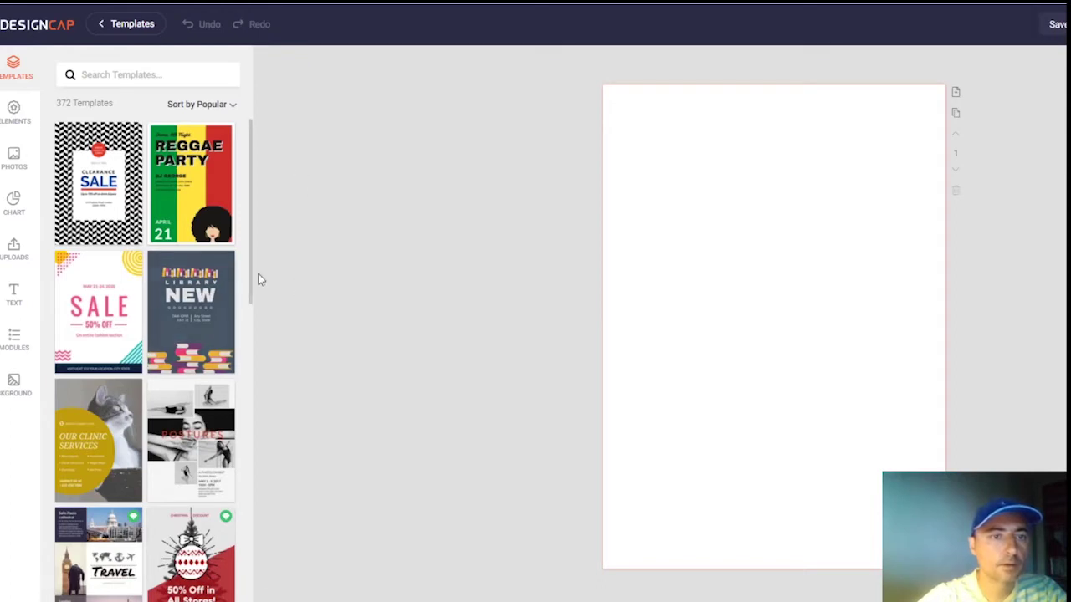
pyautogui.moveTo(251, 282); pyautogui.dragTo(242, 477)
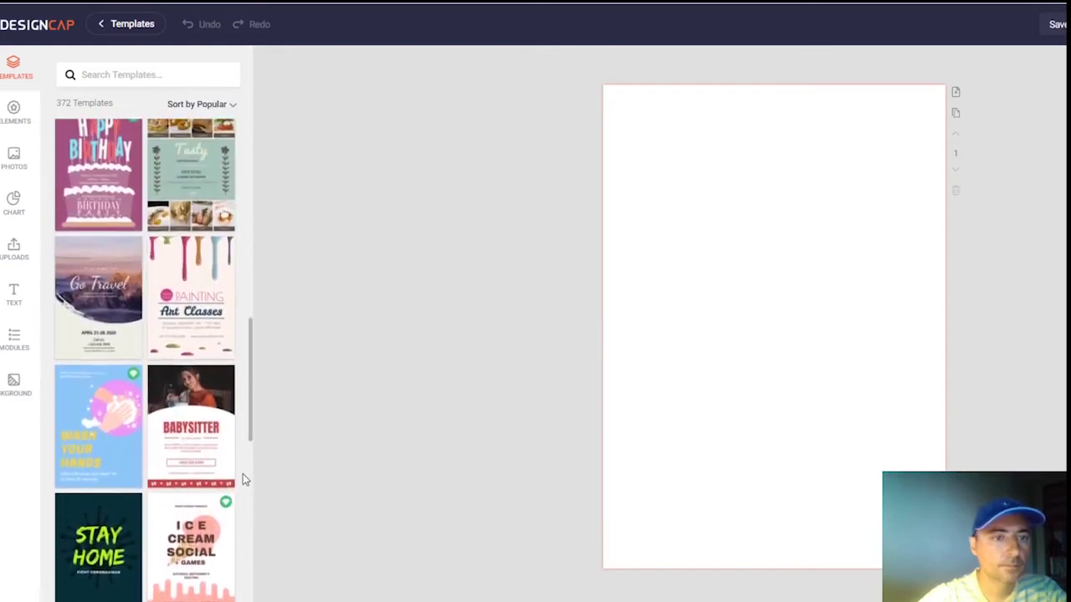
pyautogui.click(111, 311)
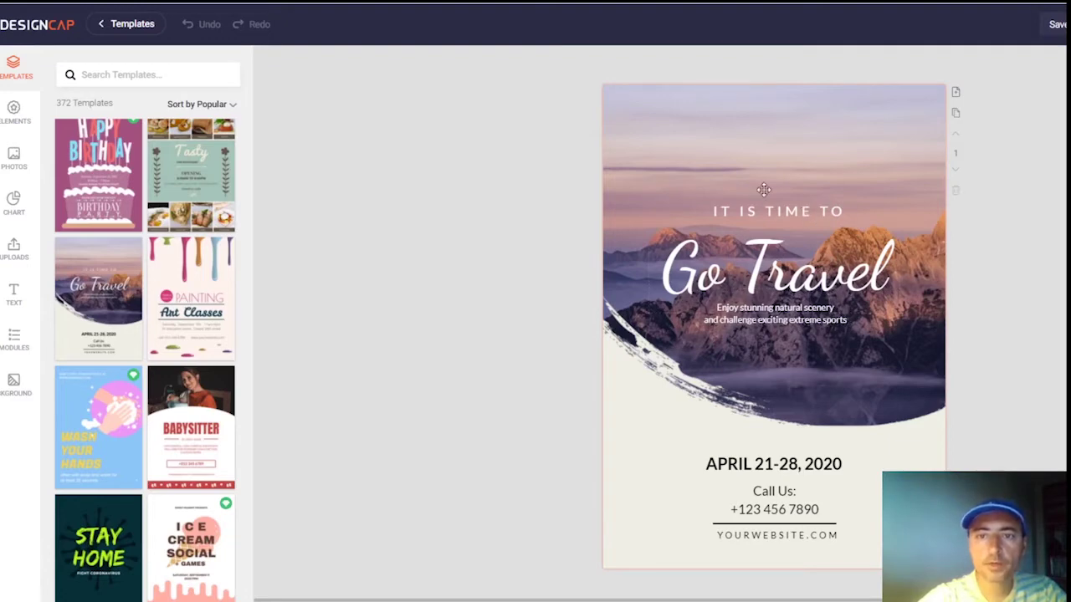
# Step: Change the font of the "IT IS TIME TO" text to Poller One from the Display fonts
pyautogui.click(732, 216)
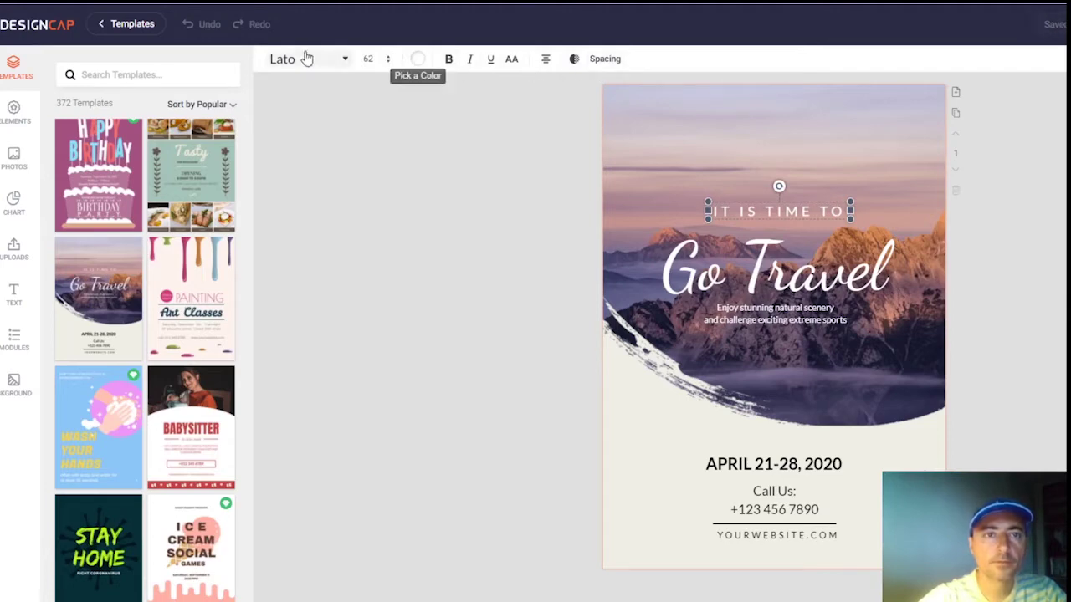
pyautogui.click(341, 60)
pyautogui.scroll(-2, 328, 134)
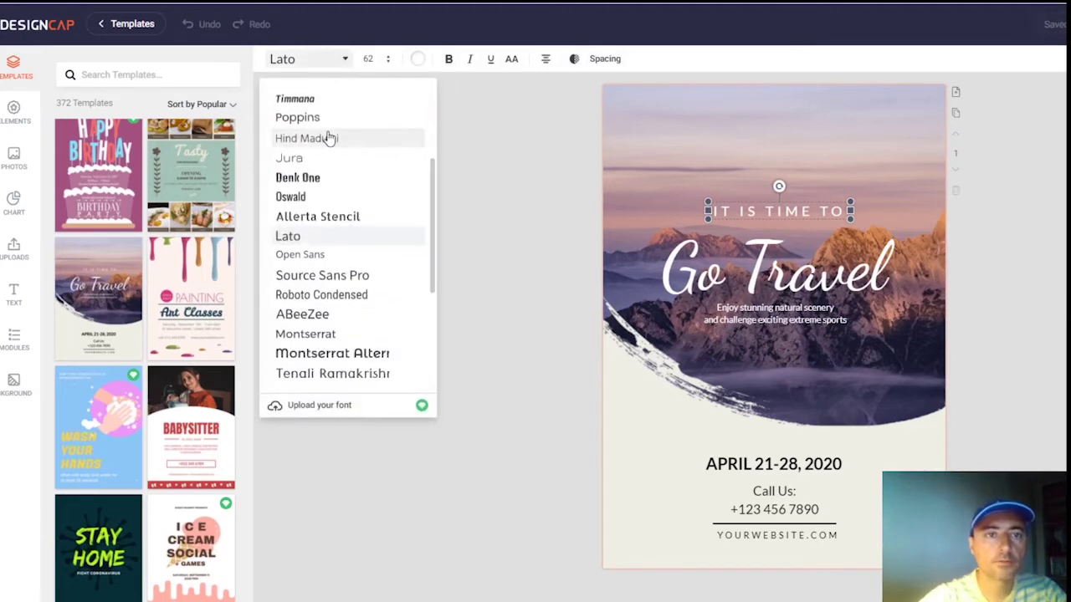
pyautogui.scroll(-3, 433, 315)
pyautogui.click(308, 341)
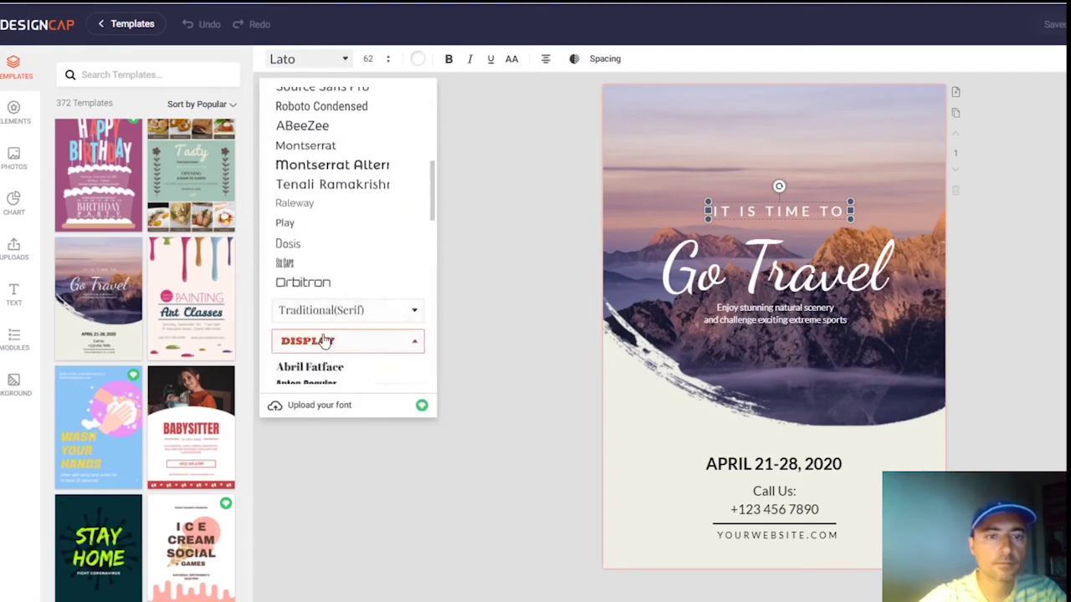
pyautogui.click(311, 341)
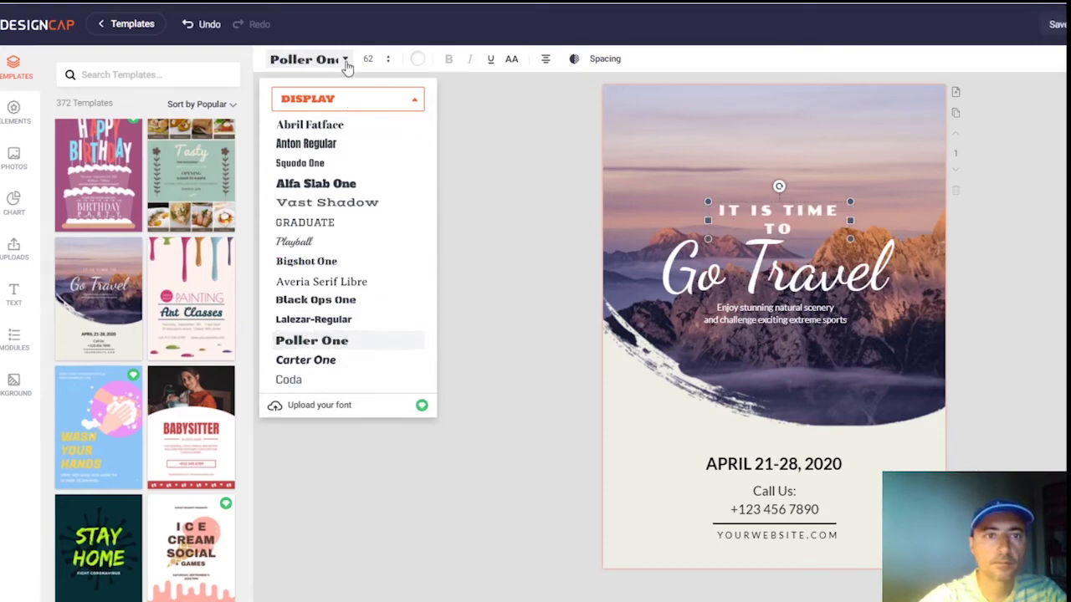
pyautogui.click(378, 68)
# Step: Colour the "IT IS TIME TO" text with the bright red solid colour
pyautogui.click(418, 60)
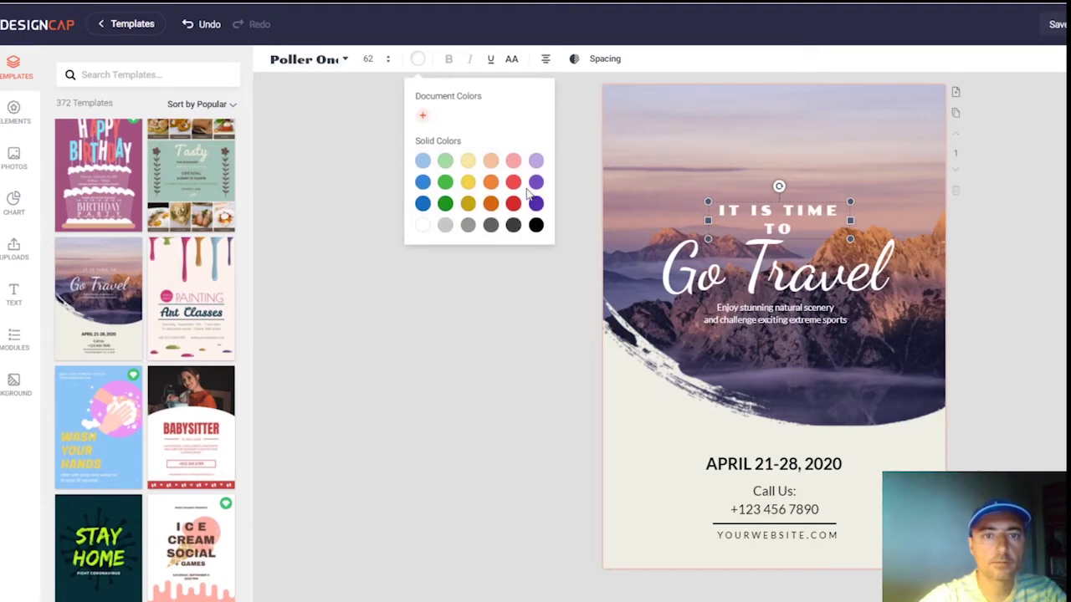
pyautogui.click(514, 184)
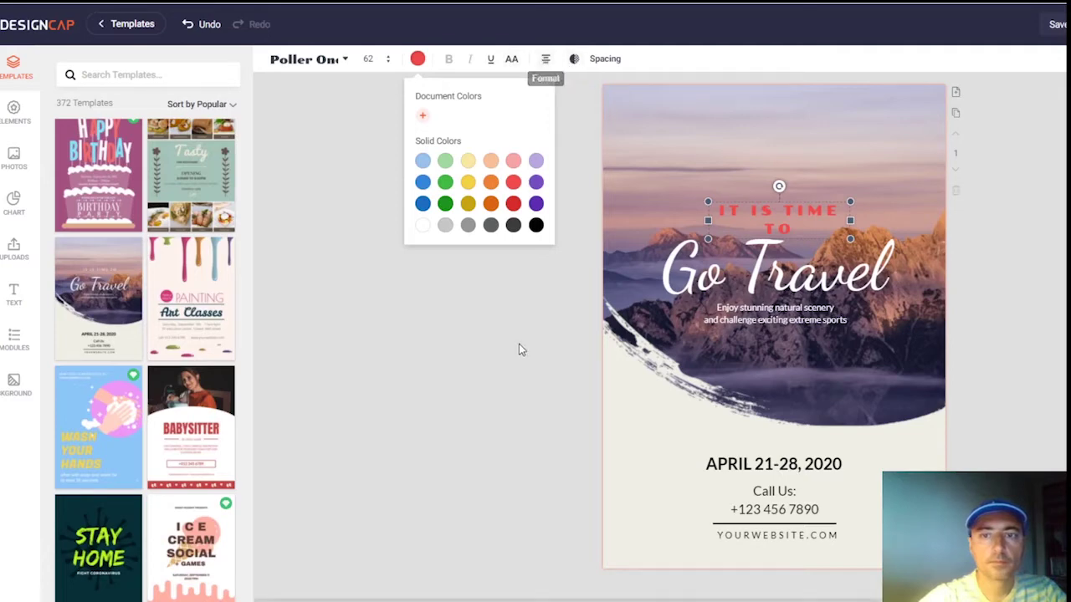
pyautogui.click(642, 173)
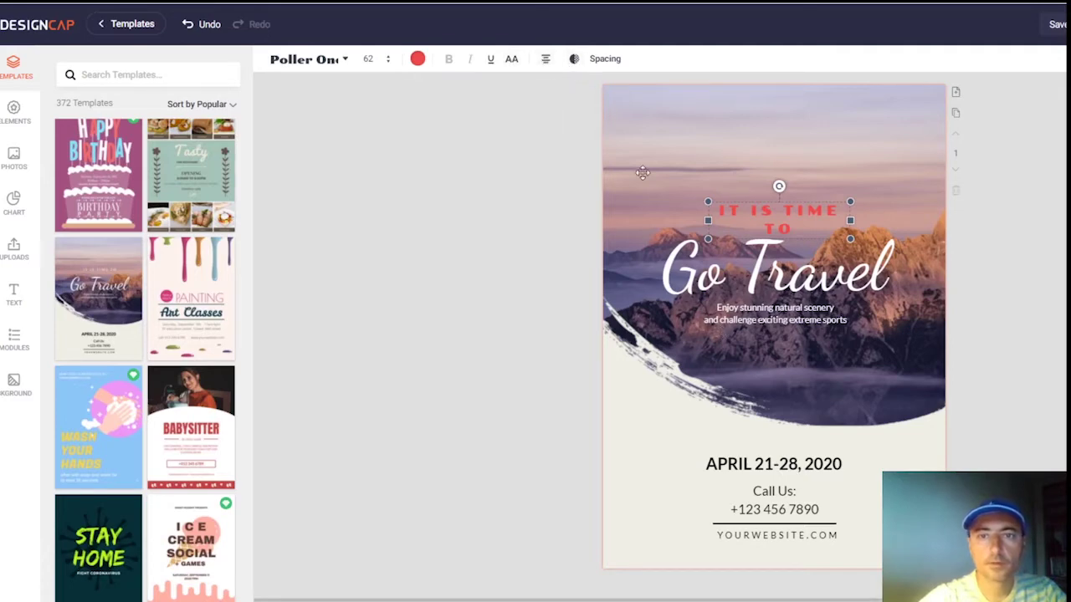
# Step: Stretch the mountain photo downward to the poster's bottom edge so it covers the whole page
pyautogui.click(725, 116)
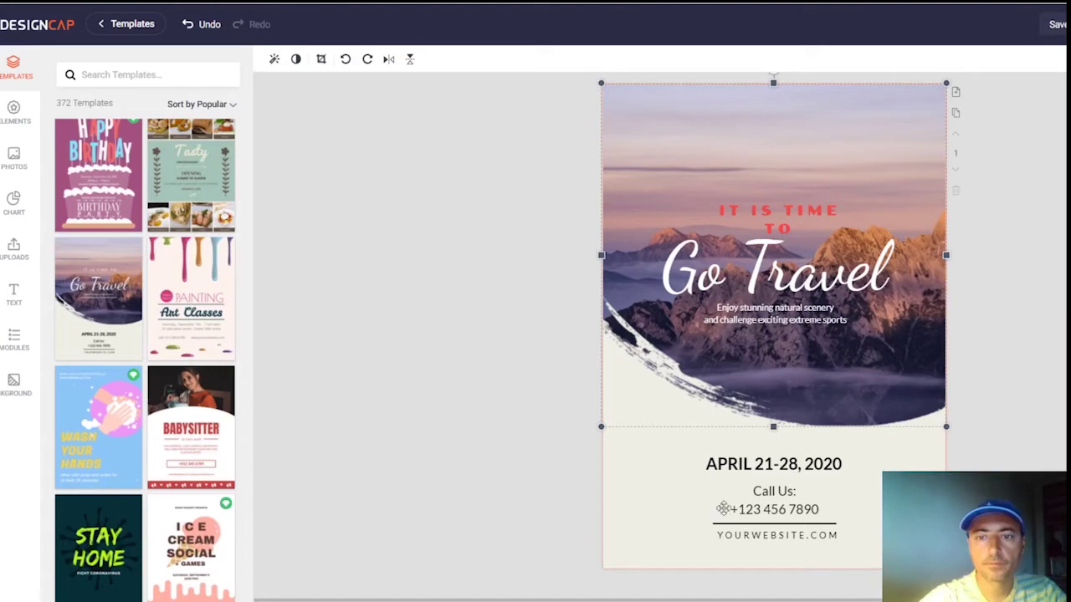
pyautogui.moveTo(772, 427); pyautogui.dragTo(776, 569)
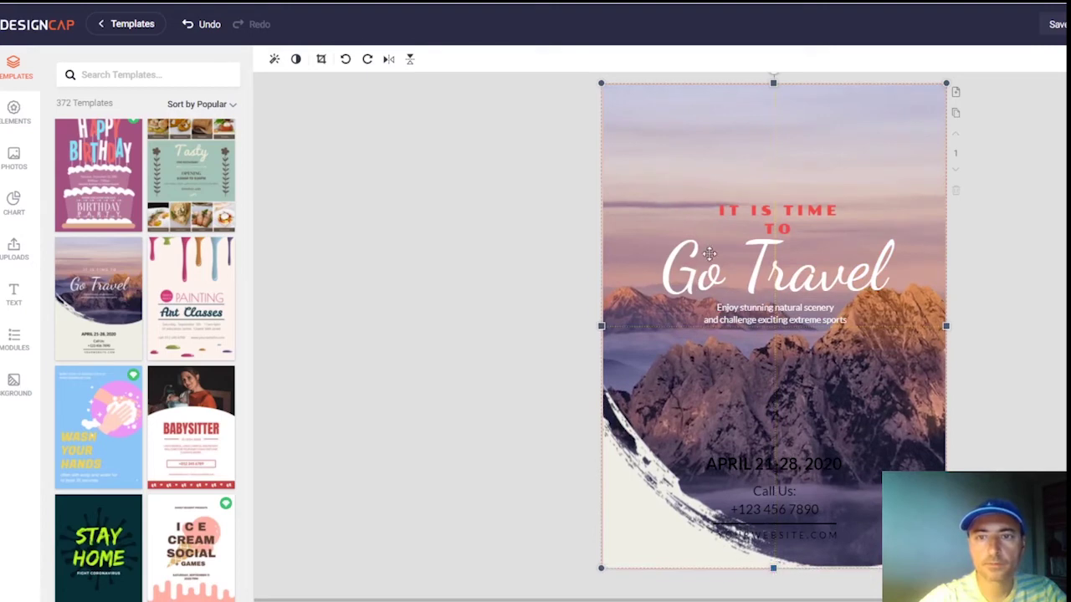
pyautogui.click(480, 241)
# Step: Set the colour of the "IT IS TIME TO" text to white and deselect it
pyautogui.click(784, 211)
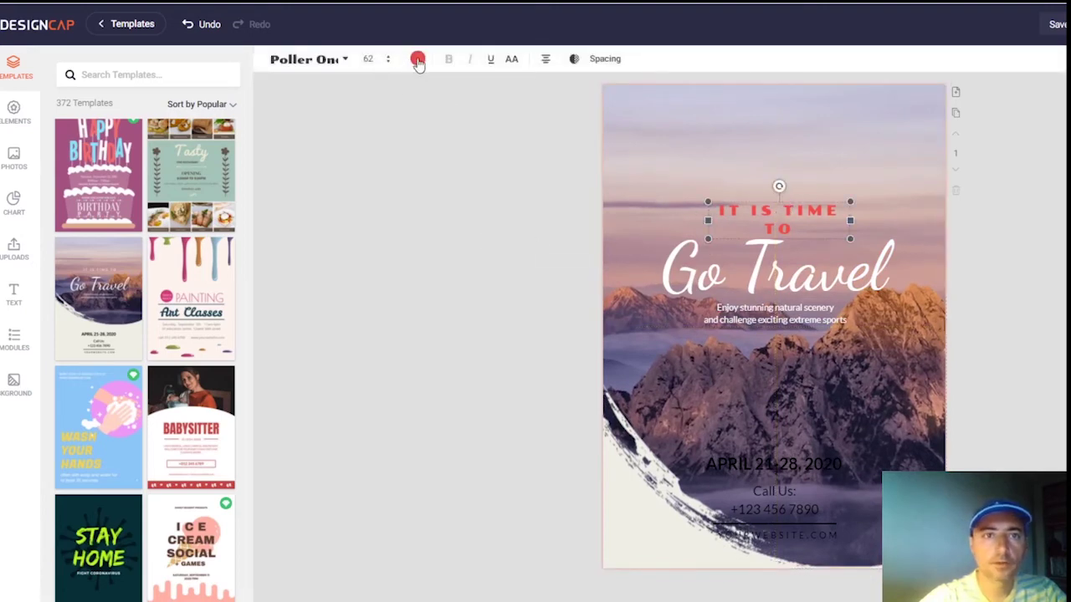
pyautogui.click(417, 59)
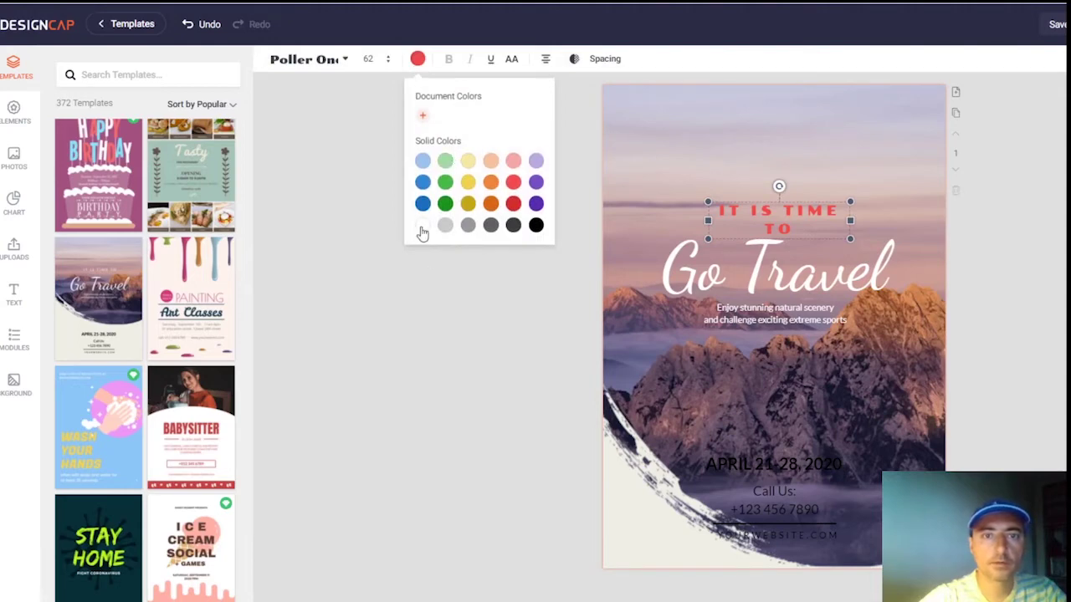
pyautogui.click(423, 226)
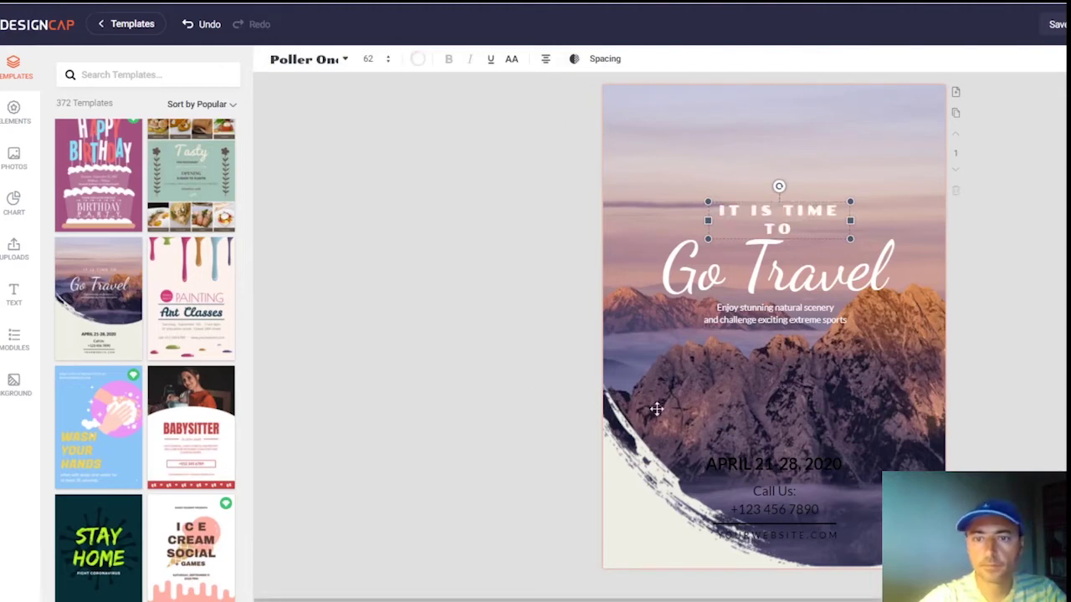
pyautogui.click(687, 555)
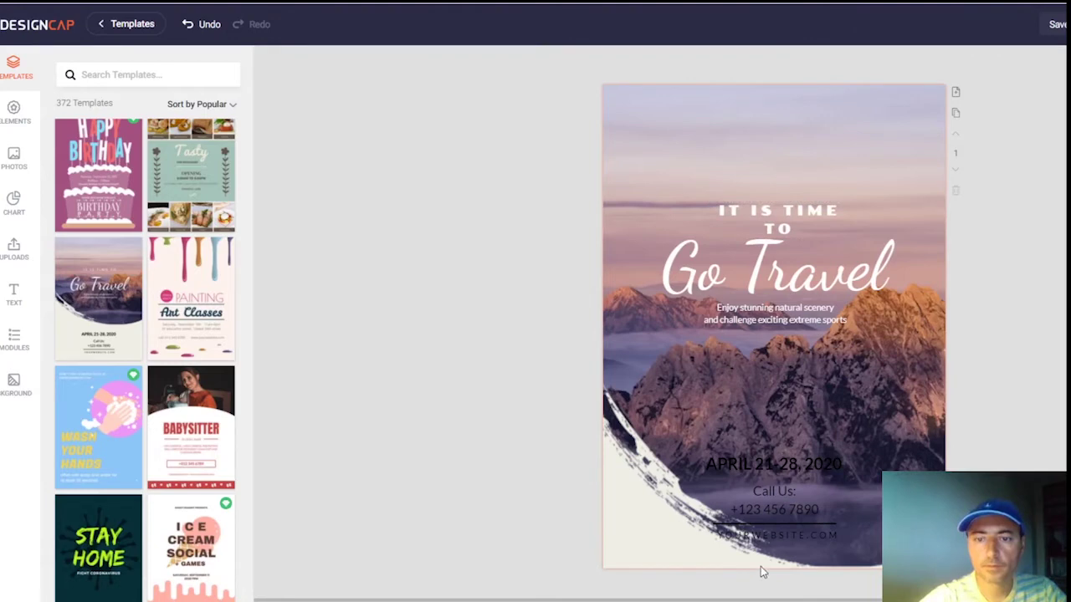
# Step: Shorten the mountain photo from below so that it ends just above the "APRIL 21-28, 2020" date line
pyautogui.click(638, 175)
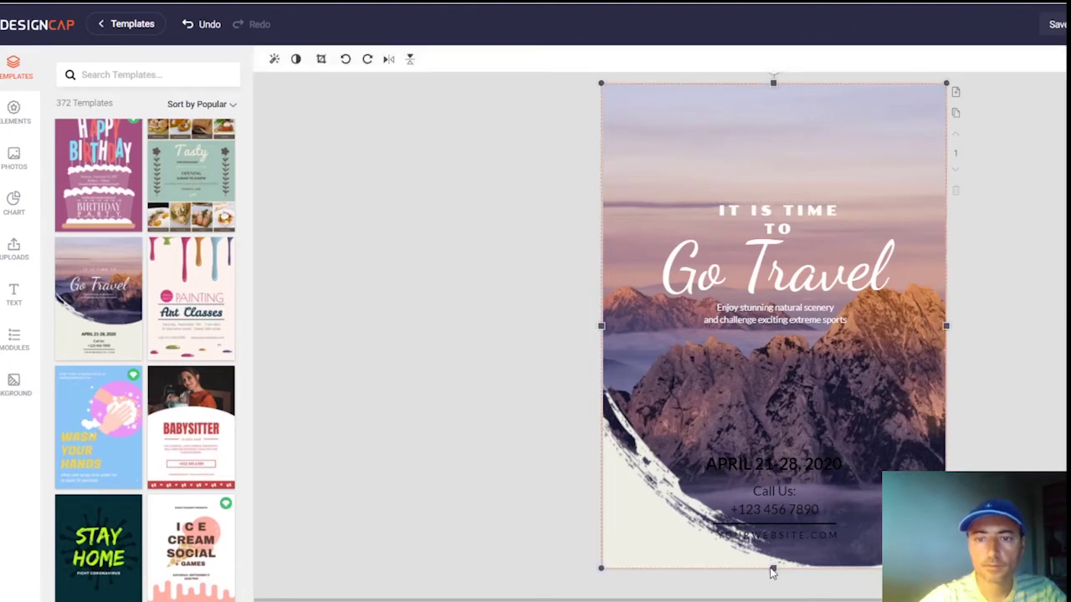
pyautogui.moveTo(773, 569); pyautogui.dragTo(773, 442)
pyautogui.click(513, 369)
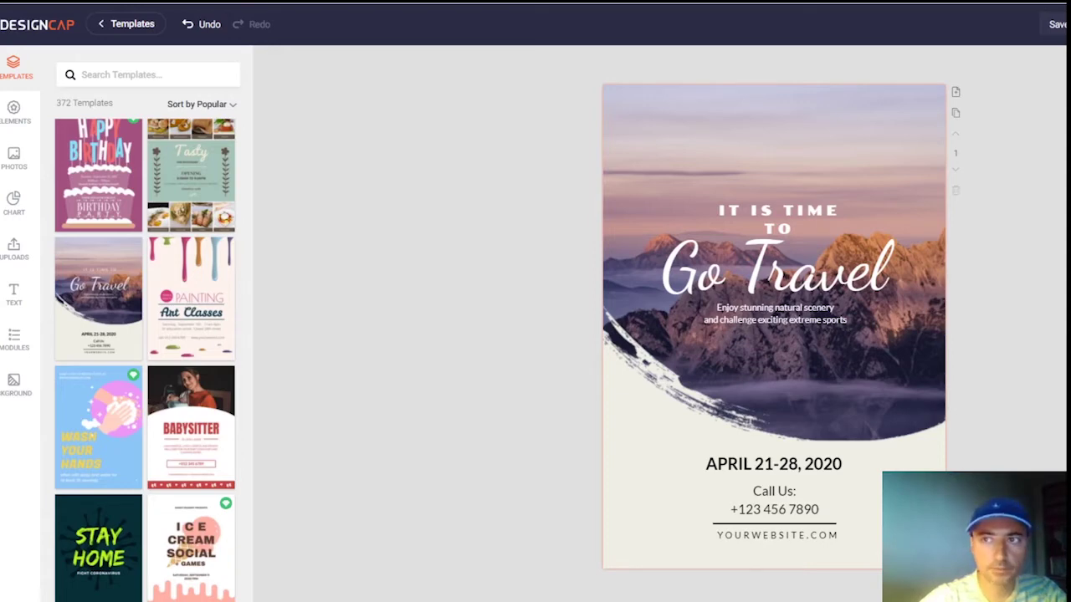
# Step: Open the poster's export options, check the available formats while keeping JPG, and set the size to Large
pyautogui.click(1058, 23)
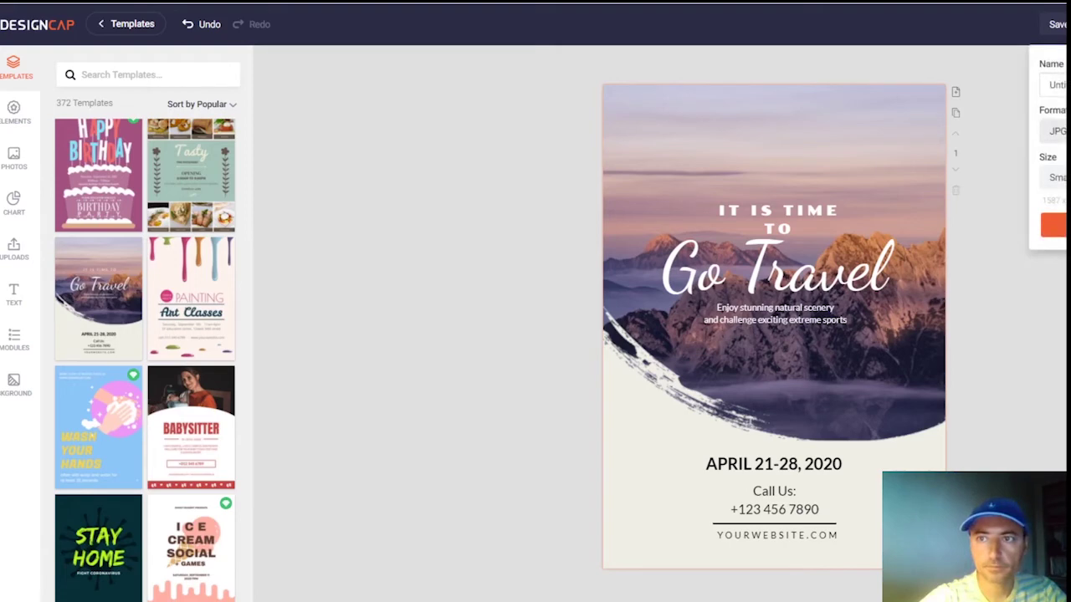
pyautogui.click(1057, 131)
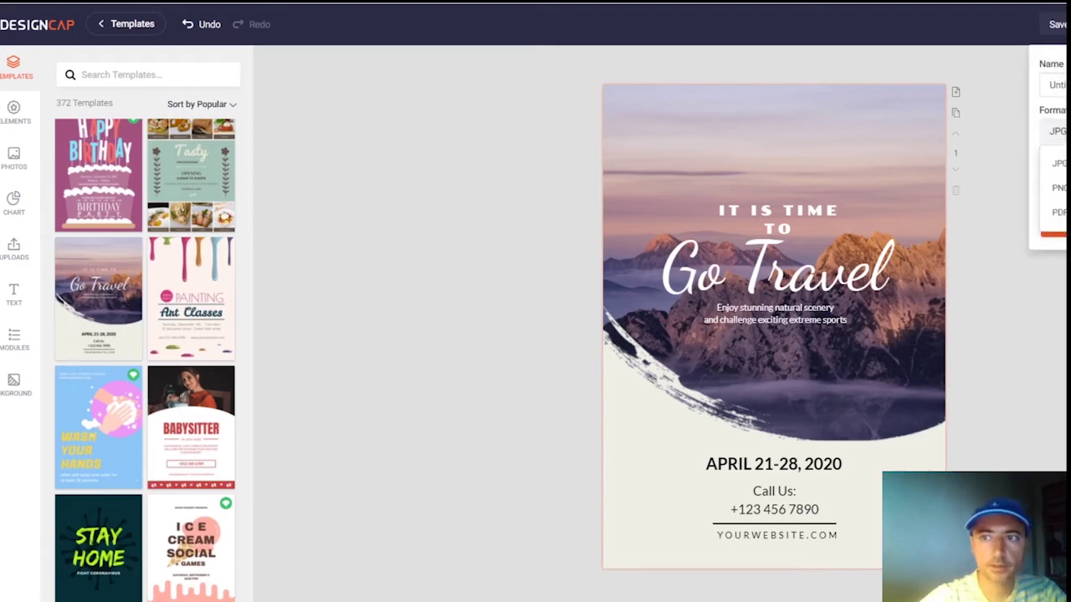
pyautogui.press('Escape')
pyautogui.click(1057, 177)
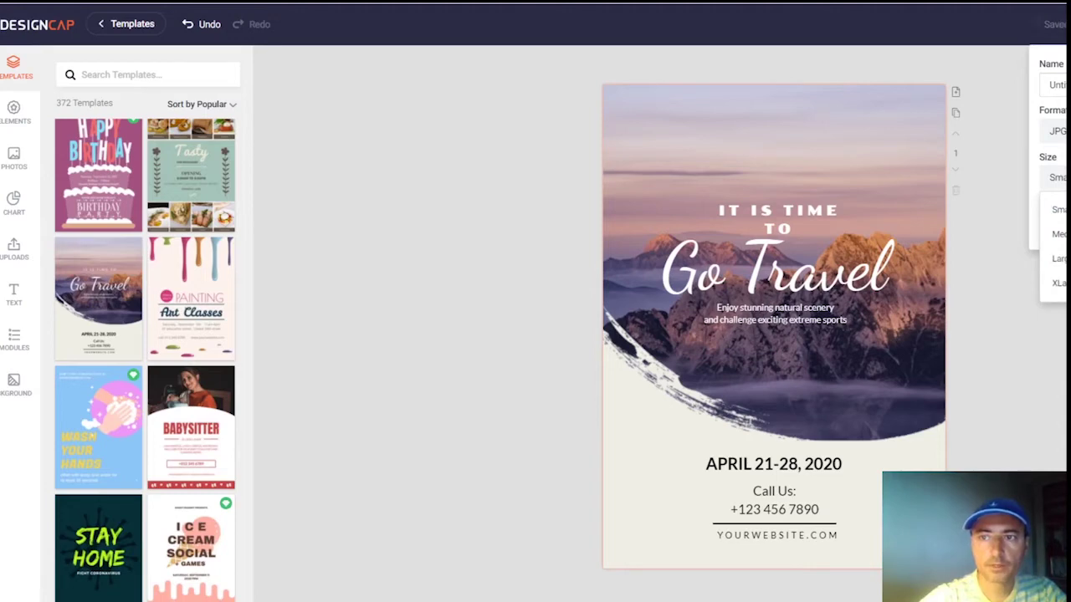
pyautogui.press('Escape')
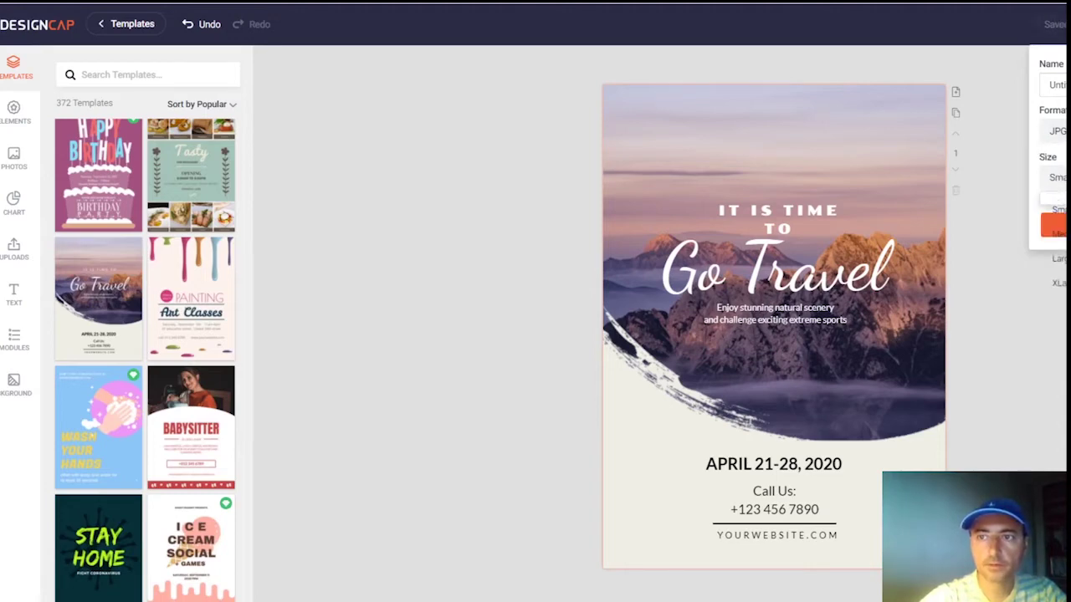
pyautogui.click(1055, 177)
pyautogui.click(1055, 258)
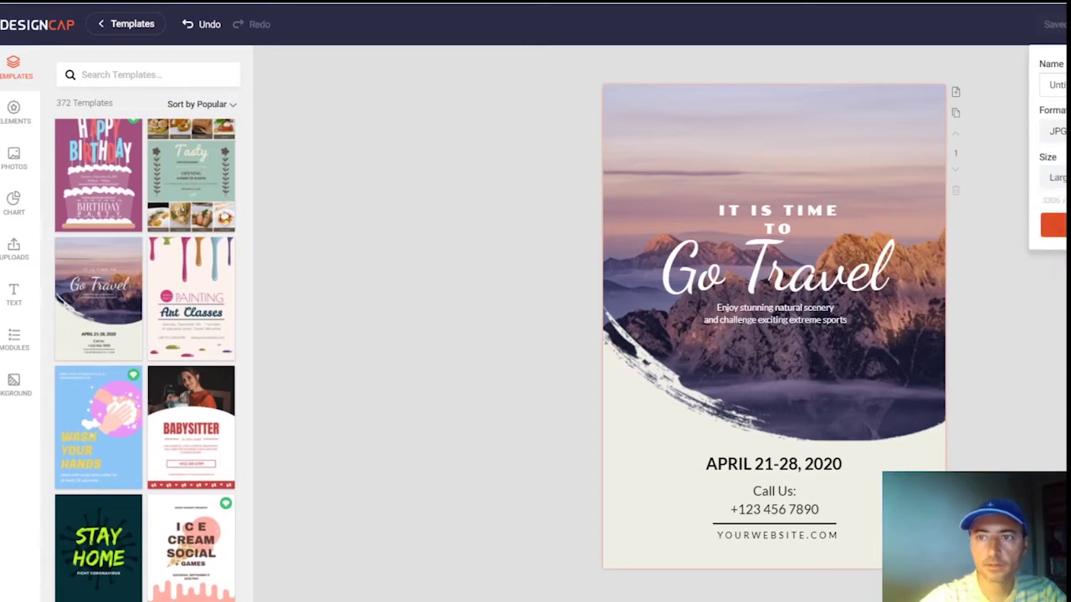
# Step: Set the poster's export size to Small, download it as a JPG and dismiss the download message
pyautogui.click(1056, 177)
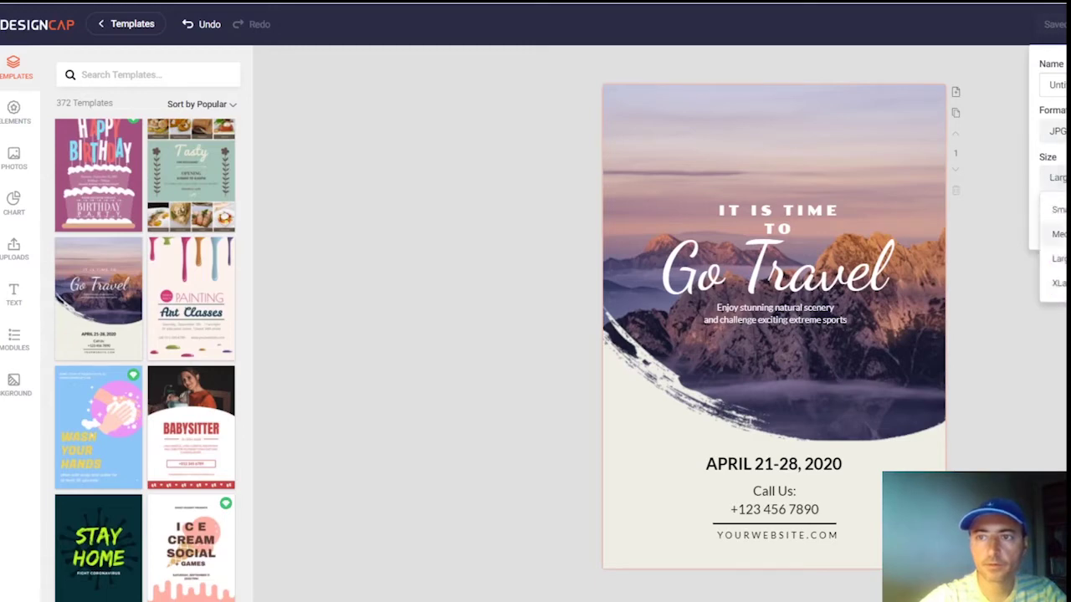
pyautogui.click(1055, 235)
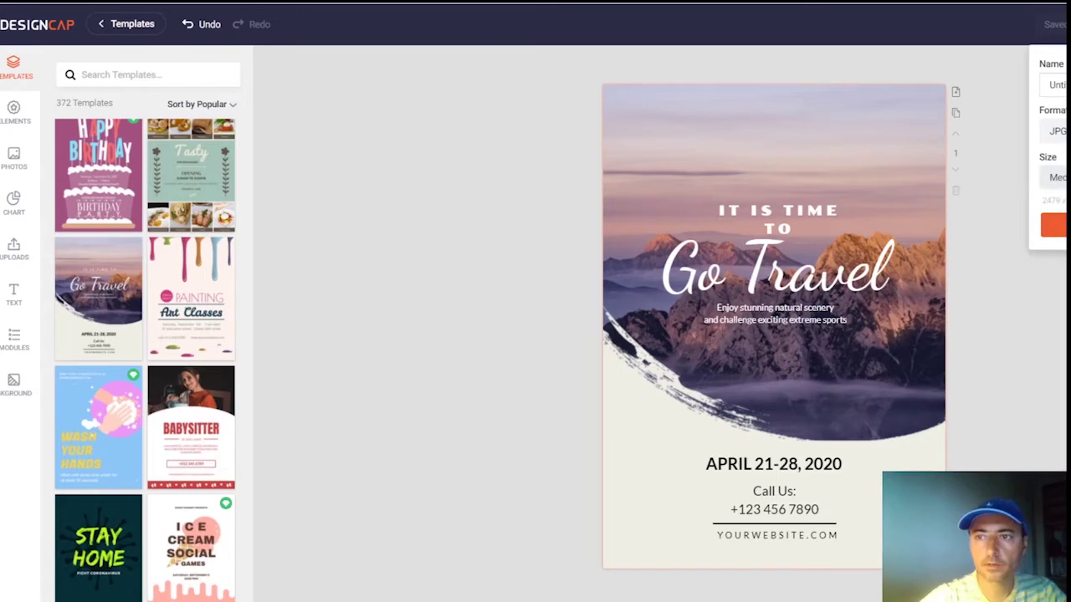
pyautogui.click(1056, 178)
pyautogui.click(1058, 209)
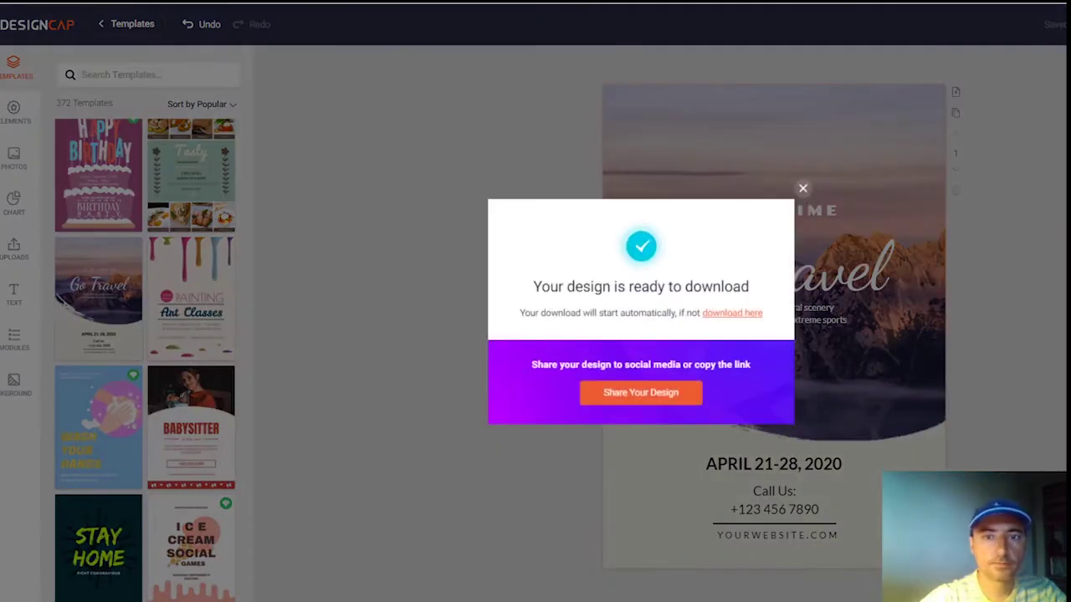
pyautogui.click(802, 189)
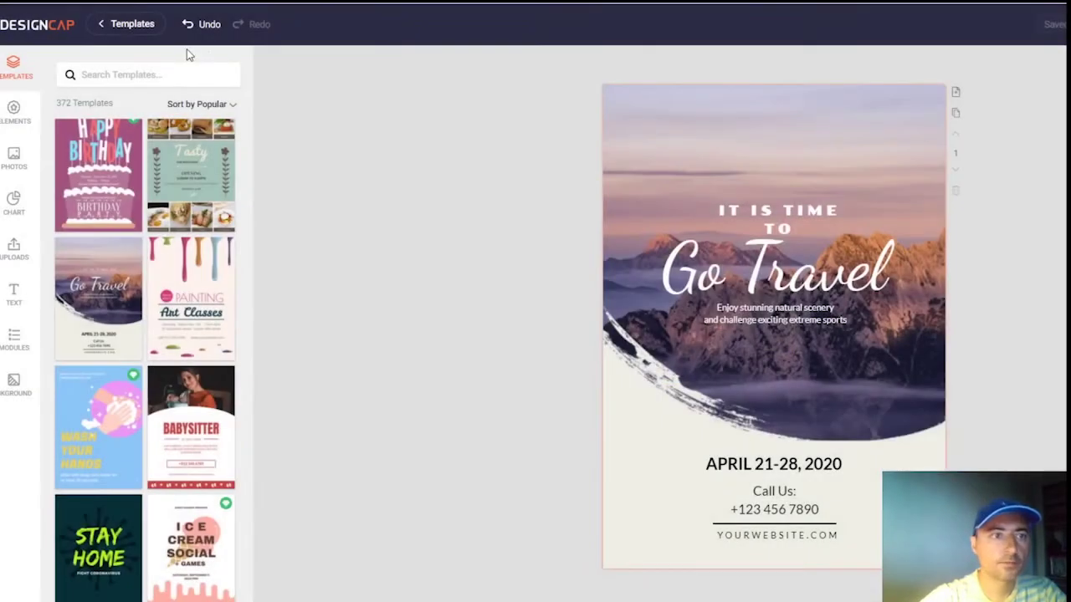
# Step: Return to the template library and look through the Marketing, Document, Social Media Graphic, Event and Popular categories
pyautogui.click(127, 23)
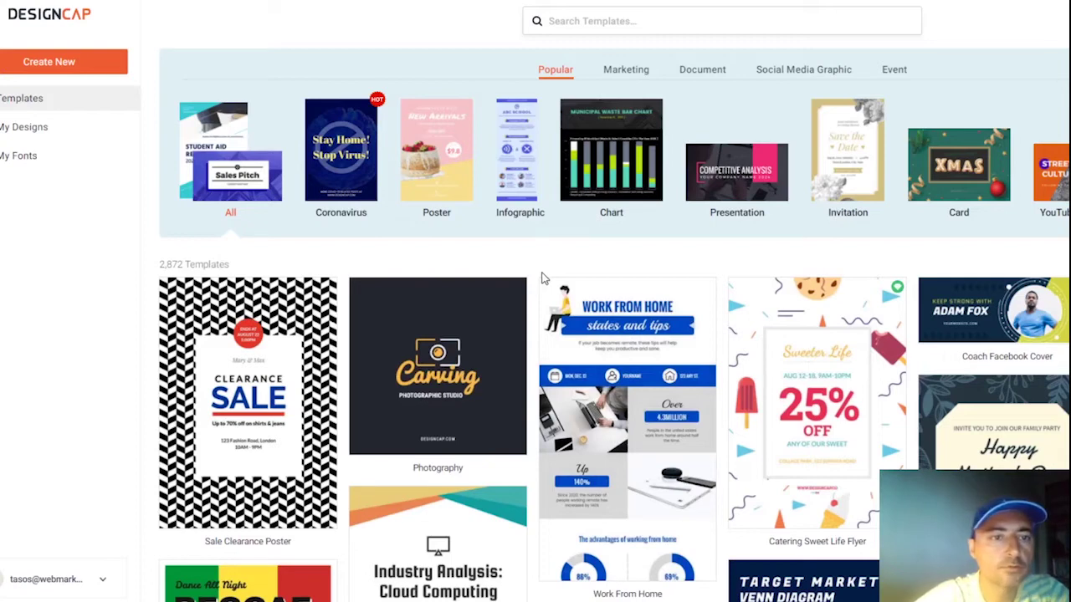
pyautogui.click(619, 75)
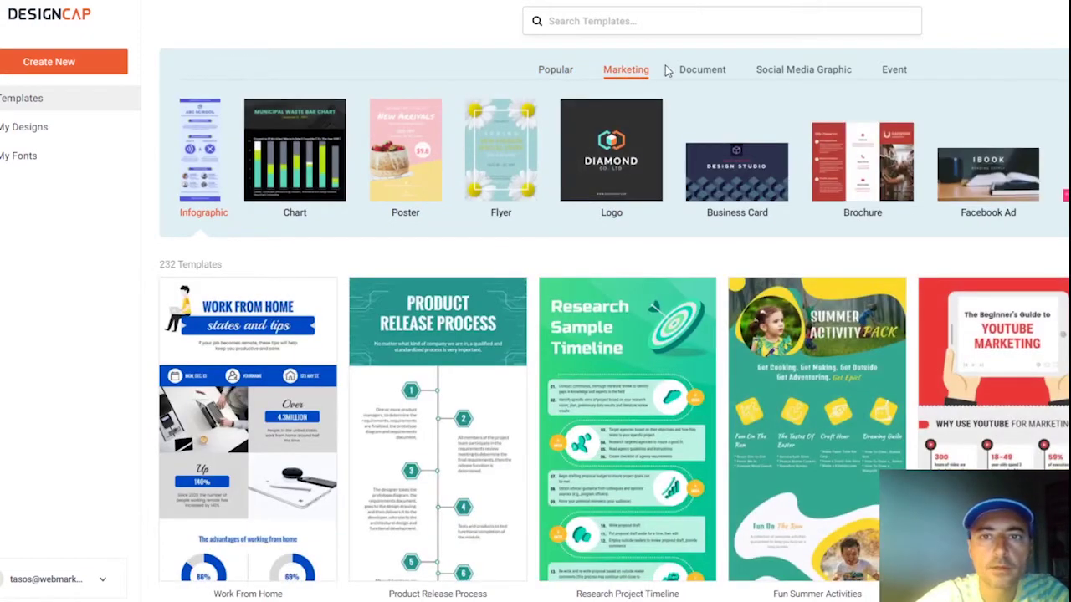
pyautogui.click(706, 74)
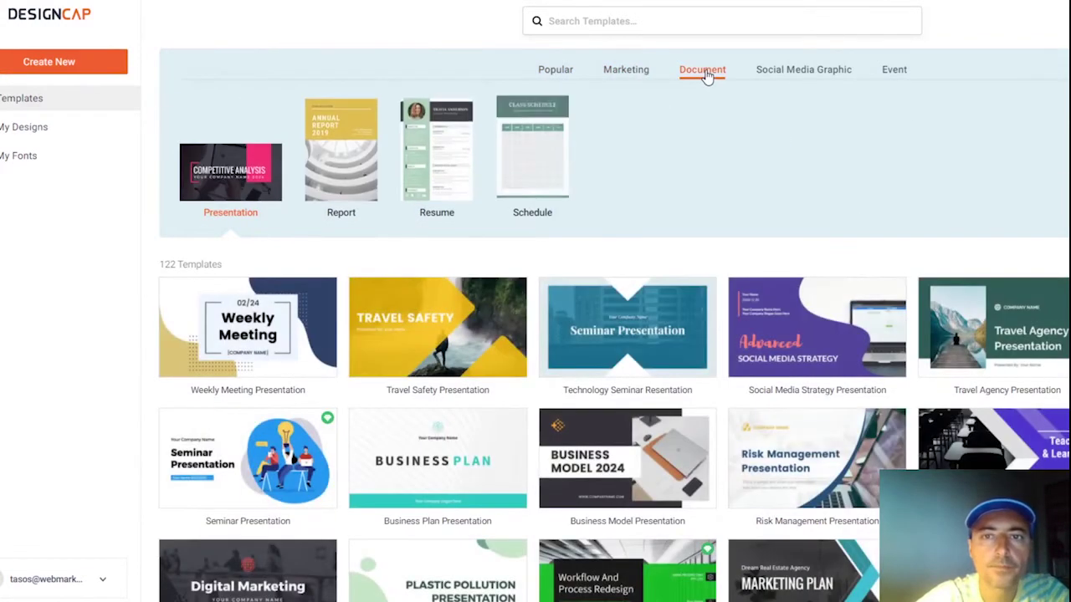
pyautogui.click(772, 80)
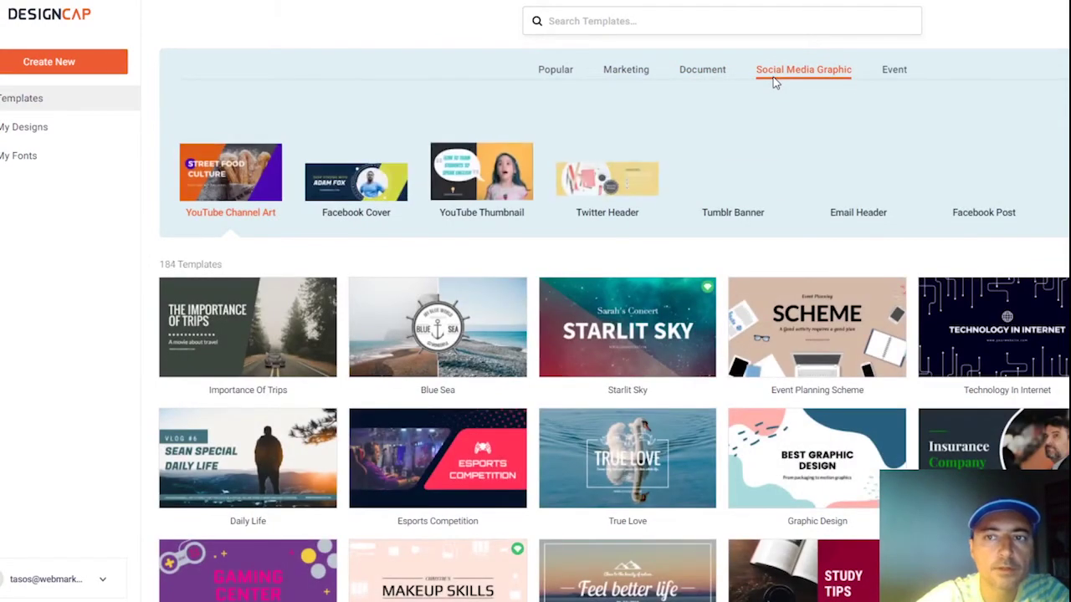
pyautogui.click(886, 74)
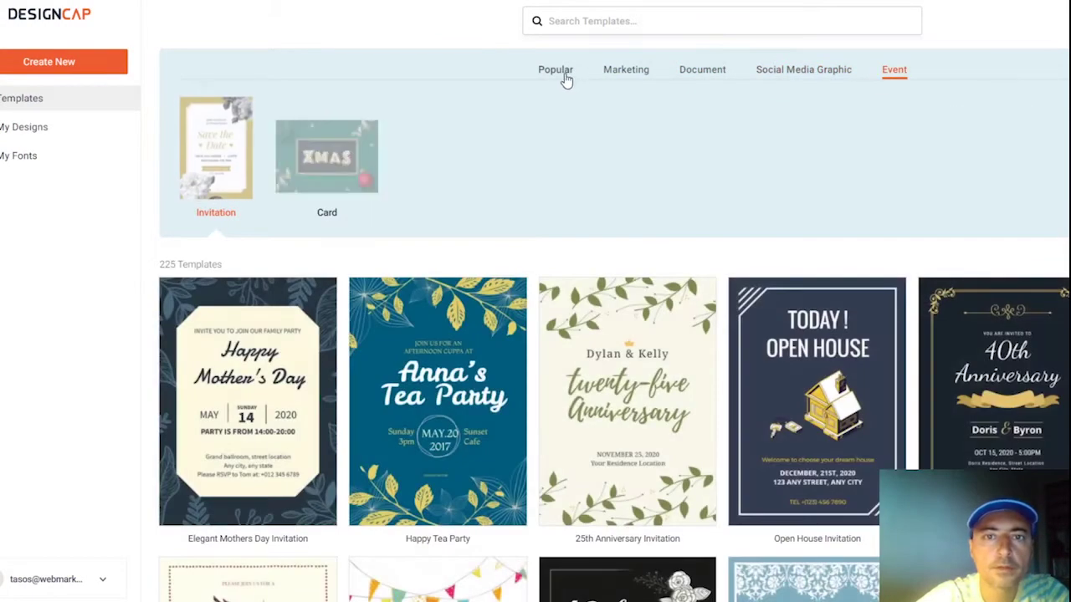
pyautogui.click(559, 74)
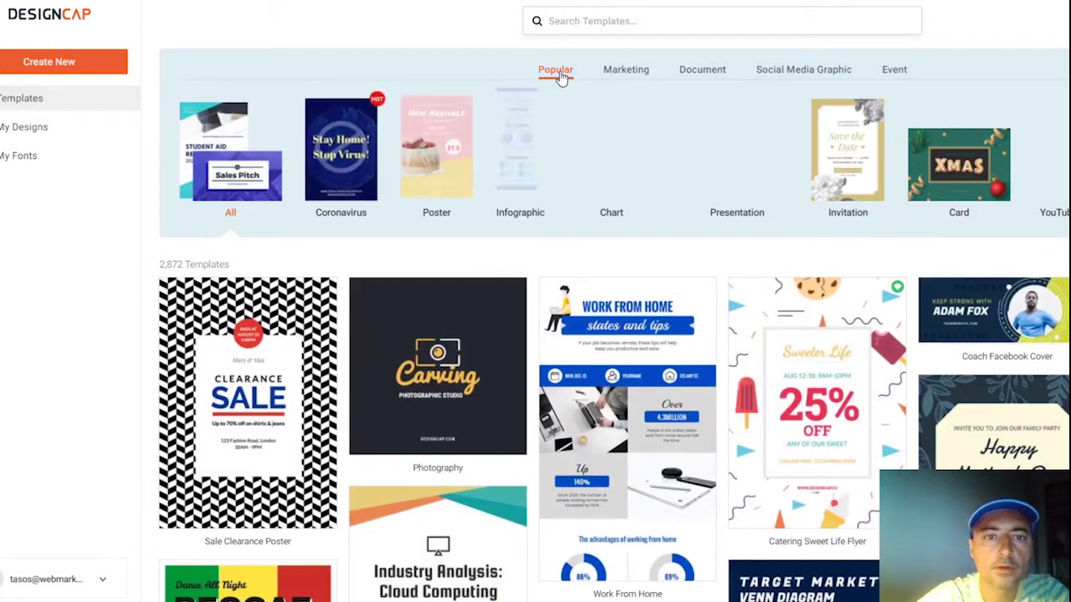
# Step: Show the Coronavirus templates in the Popular category and browse through the available designs
pyautogui.moveTo(336, 182)
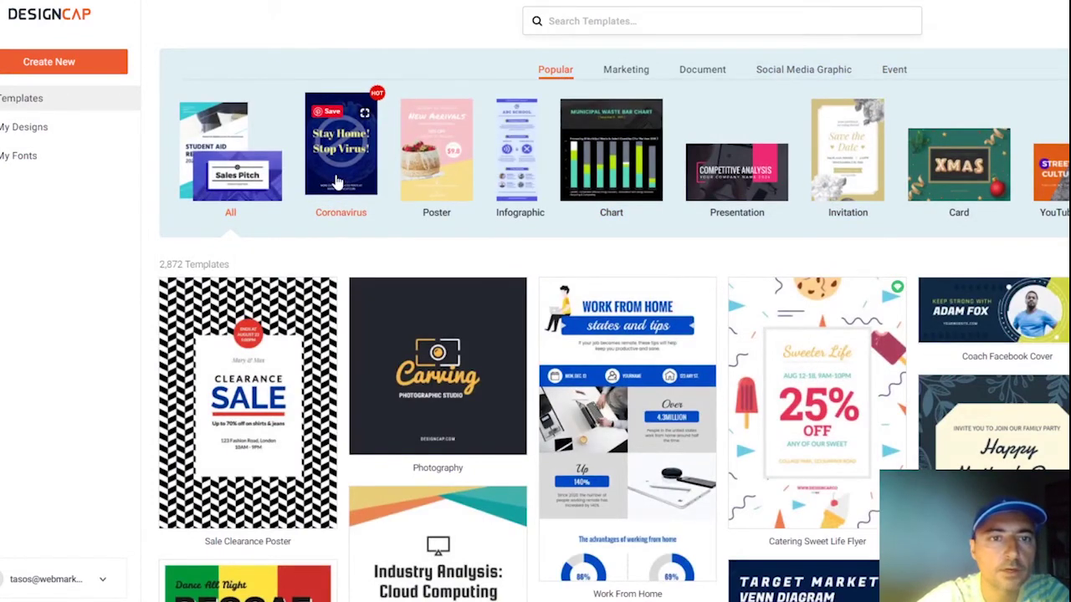
pyautogui.click(336, 183)
pyautogui.scroll(-2, 449, 263)
pyautogui.scroll(-5, 450, 262)
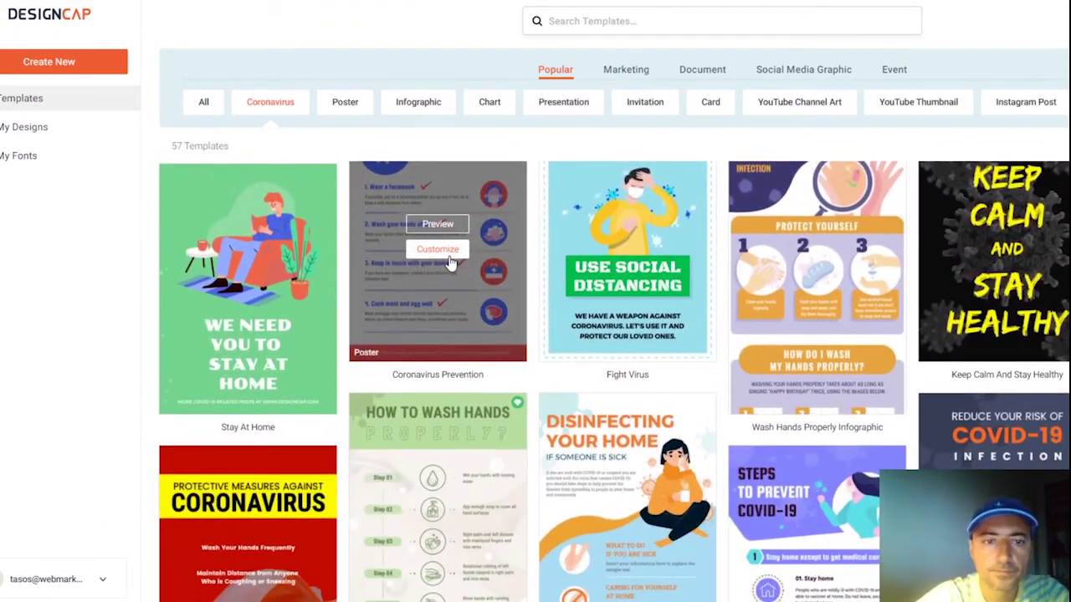
pyautogui.scroll(-2, 450, 262)
pyautogui.scroll(-3, 449, 263)
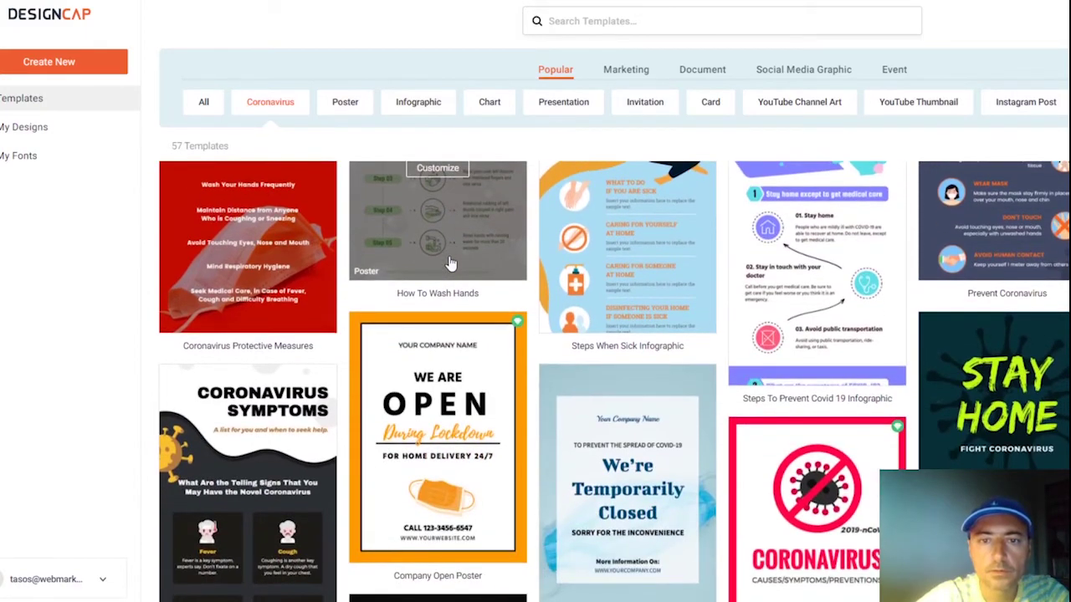
pyautogui.scroll(-1, 450, 262)
pyautogui.scroll(2, 450, 263)
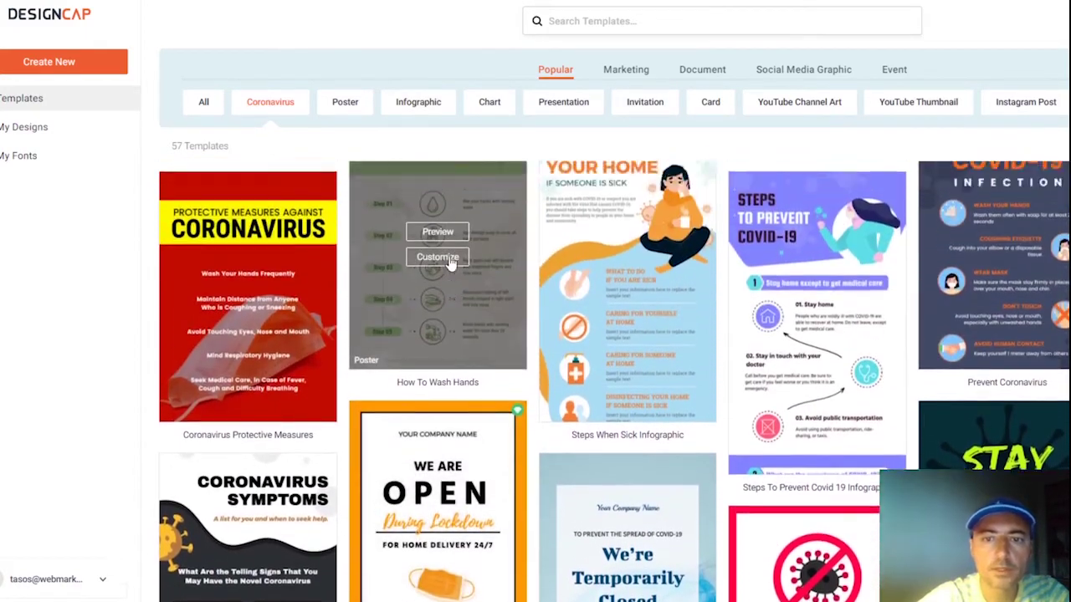
pyautogui.scroll(2, 450, 263)
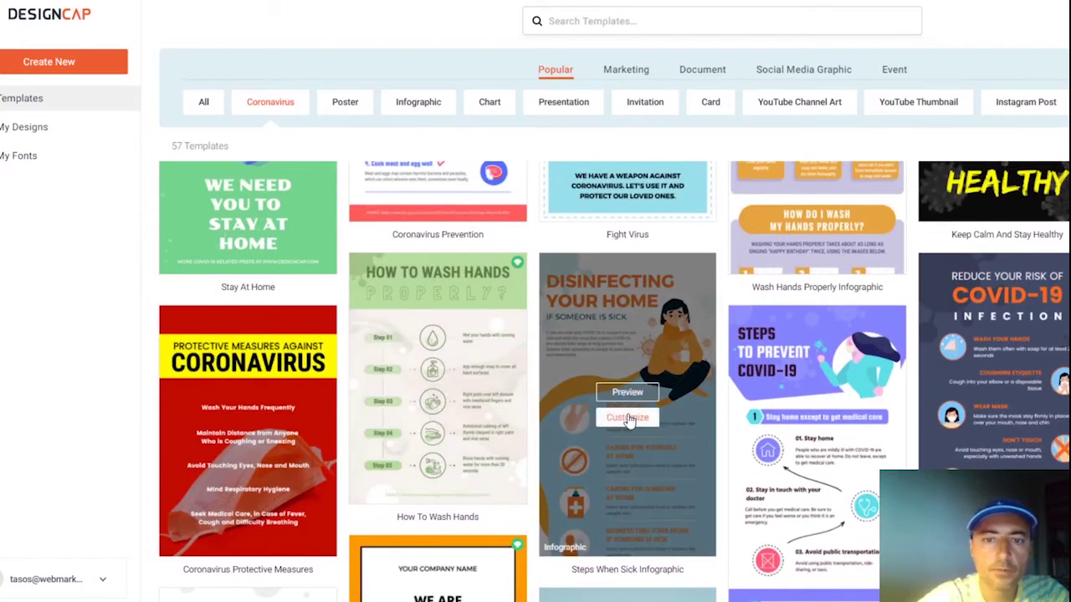
# Step: Preview the Steps When Sick Infographic template, open it for customising and look through its whole page
pyautogui.click(628, 393)
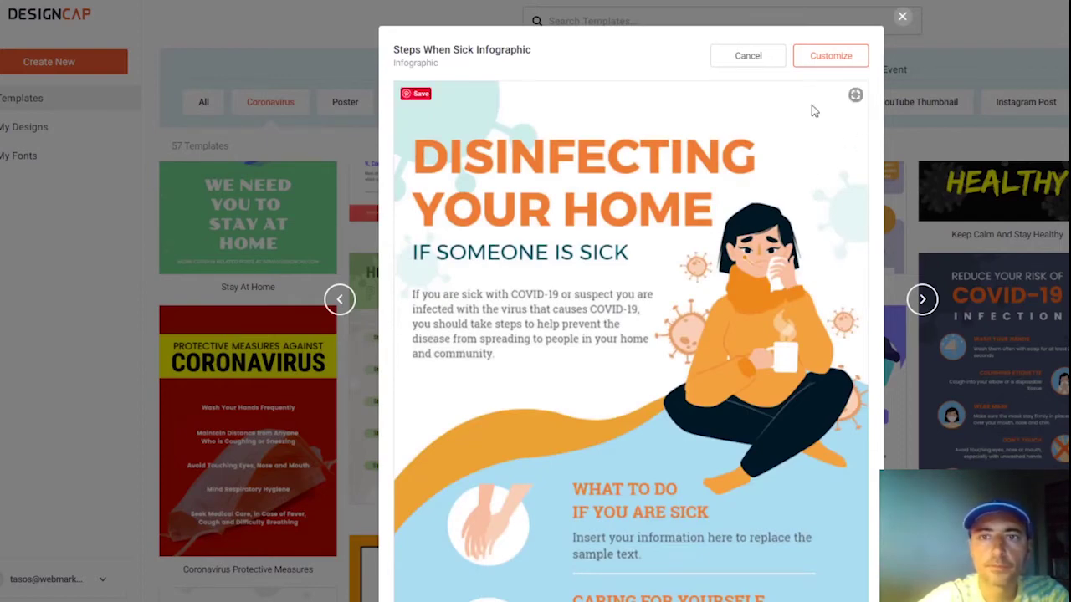
pyautogui.click(831, 57)
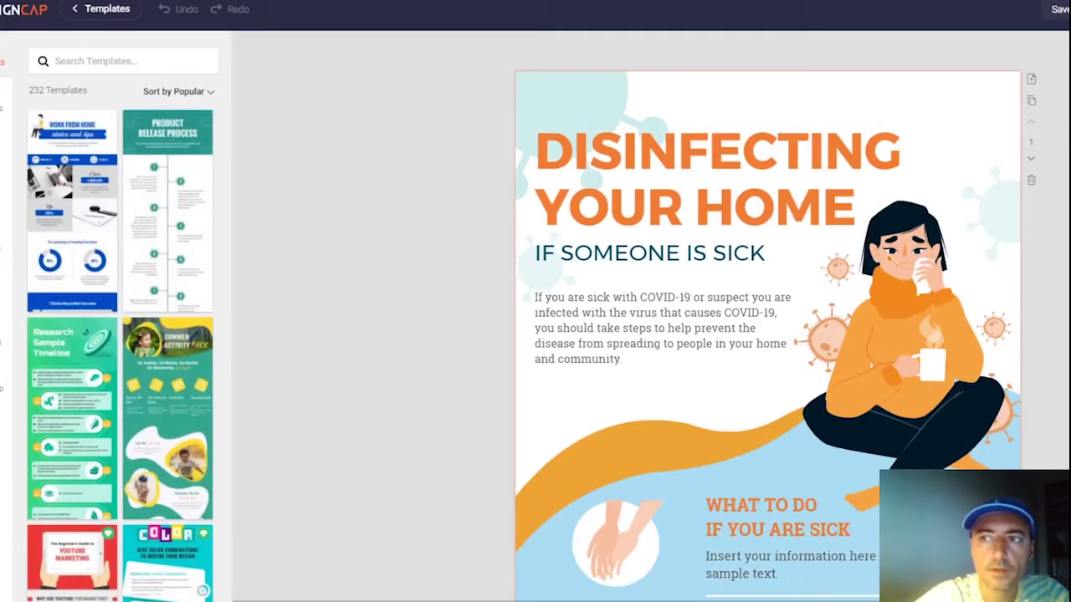
pyautogui.scroll(-10, 768, 364)
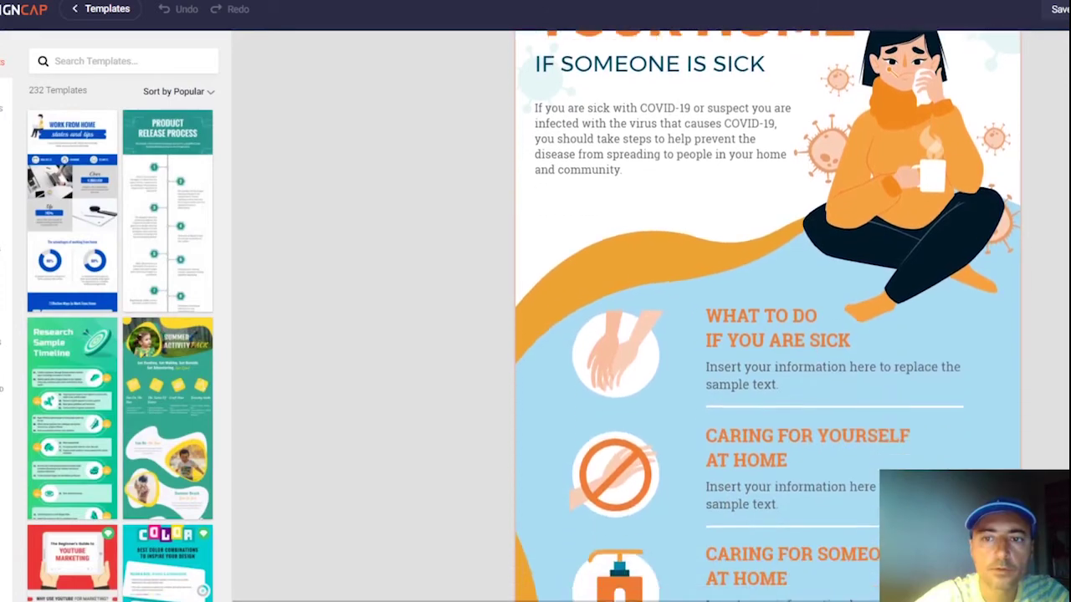
pyautogui.scroll(-7, 768, 335)
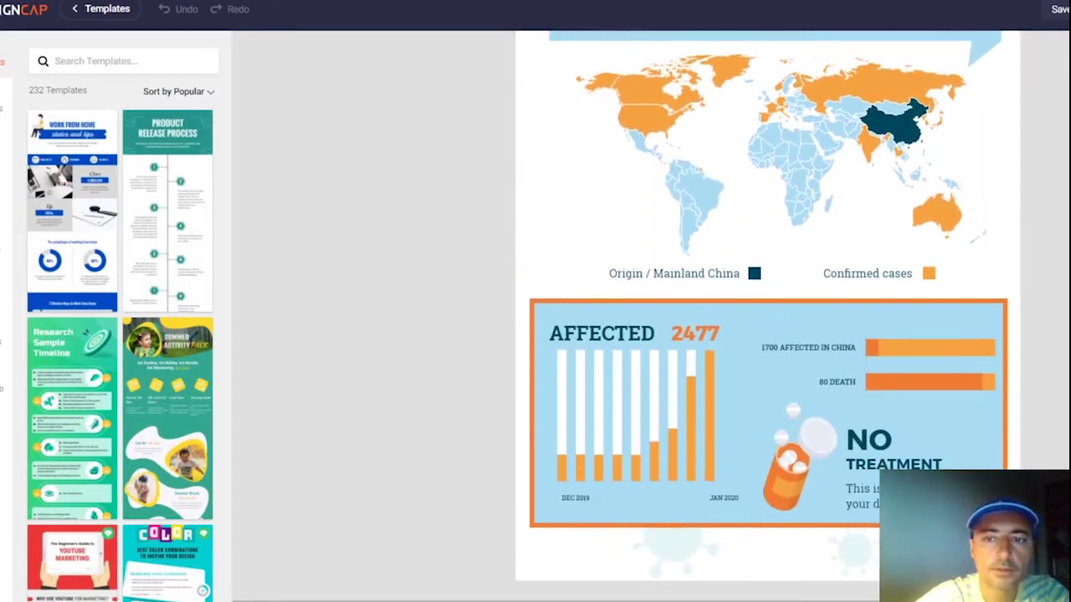
pyautogui.scroll(15, 767, 334)
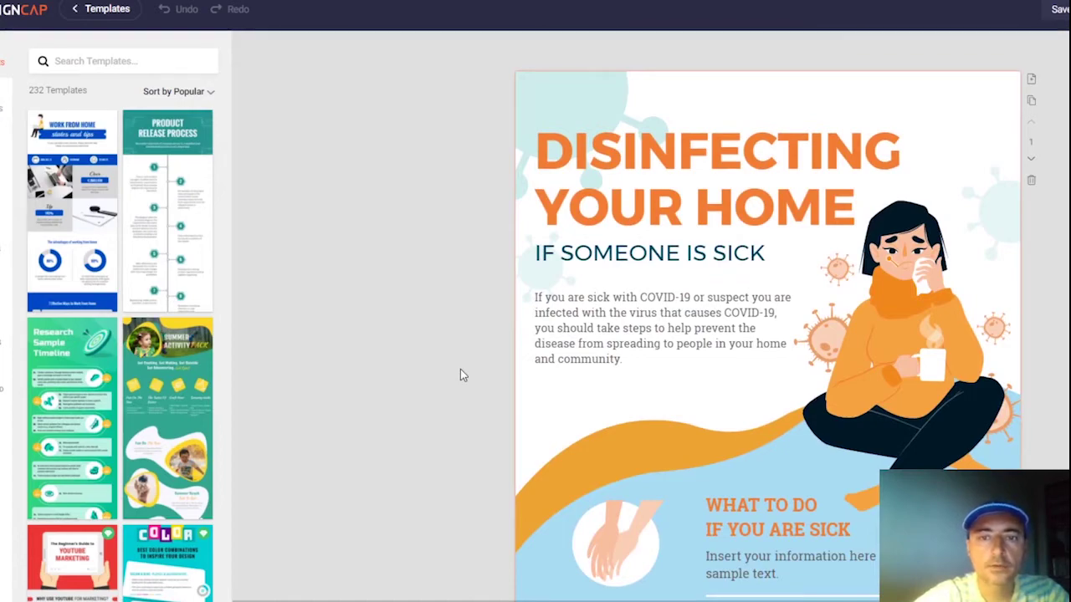
# Step: Switch to Coolors to check the colour palette, and return to the infographic in DesignCap
pyautogui.hotkey('ctrl', 'Tab')
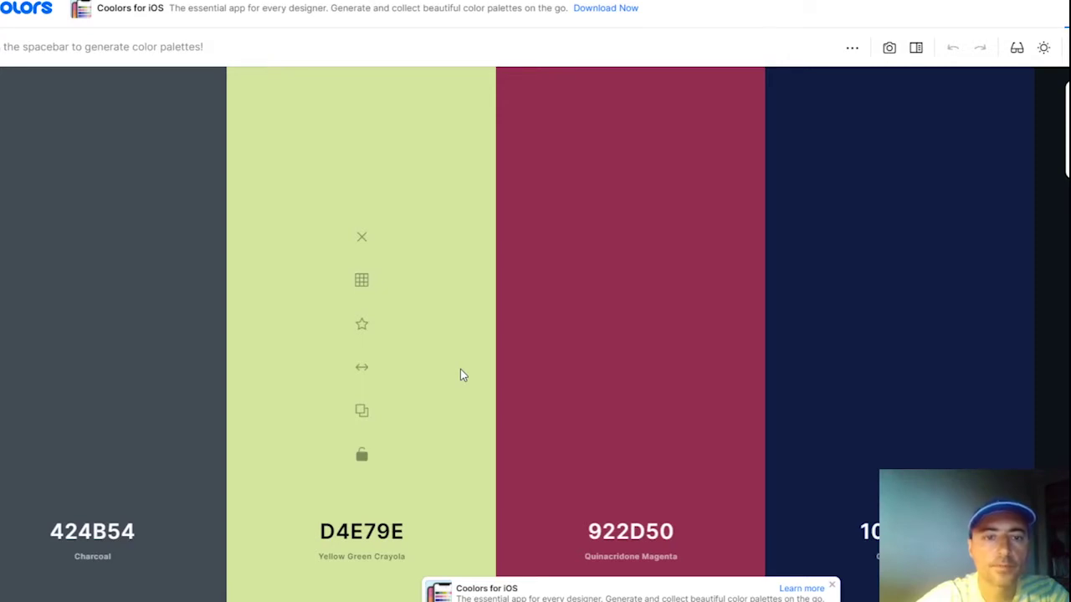
pyautogui.hotkey('ctrl', 'Tab')
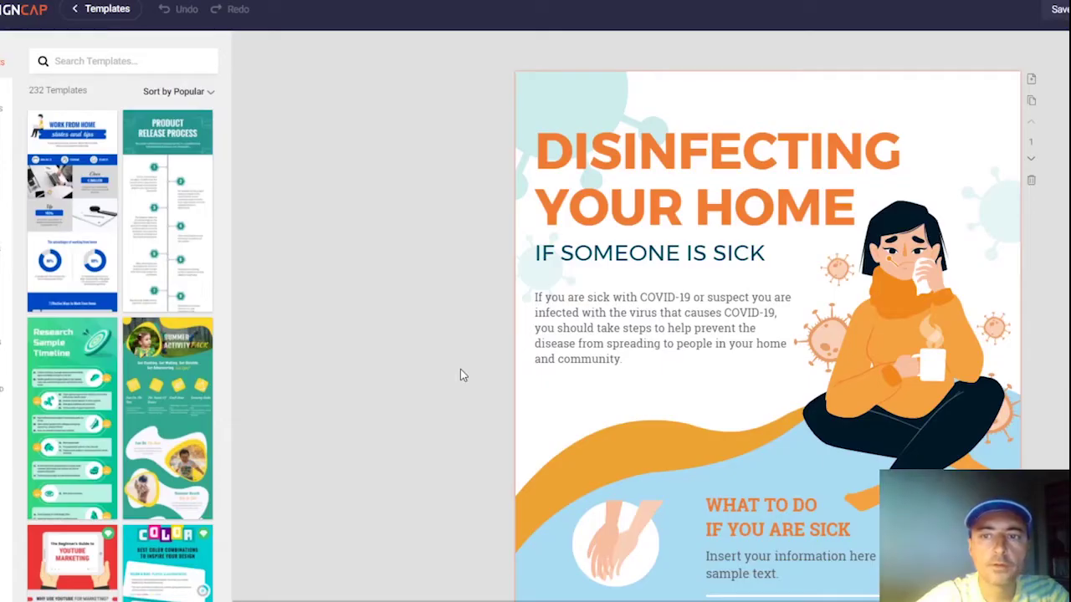
pyautogui.hotkey('ctrl', 'Tab')
pyautogui.hotkey('ctrl', 'Tab')
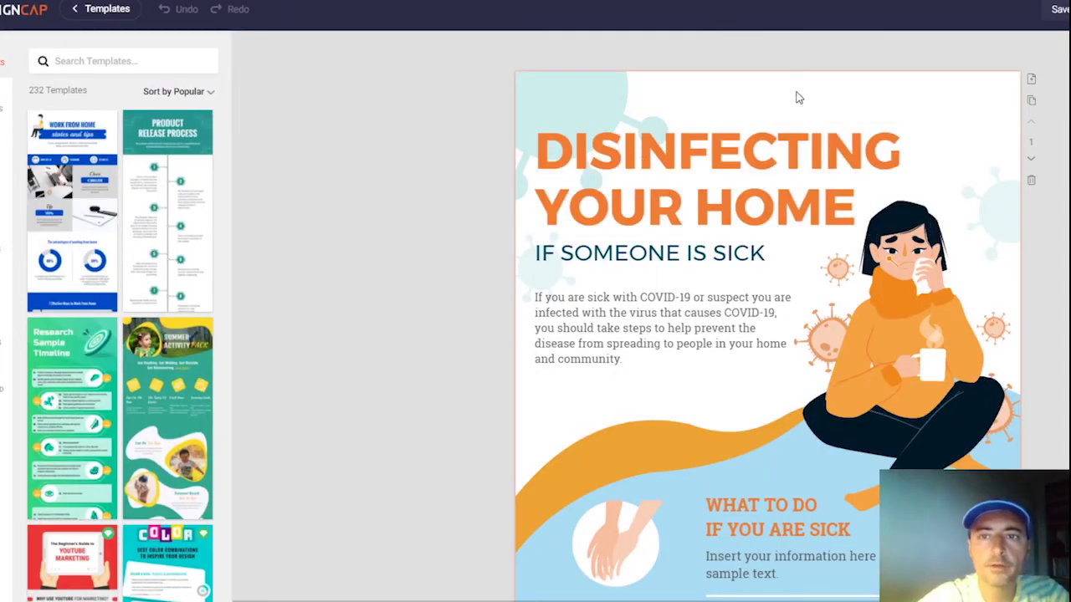
# Step: Recolour the large virus shape behind the "DISINFECTING YOUR HOME" headline with the dark navy document colour
pyautogui.click(597, 87)
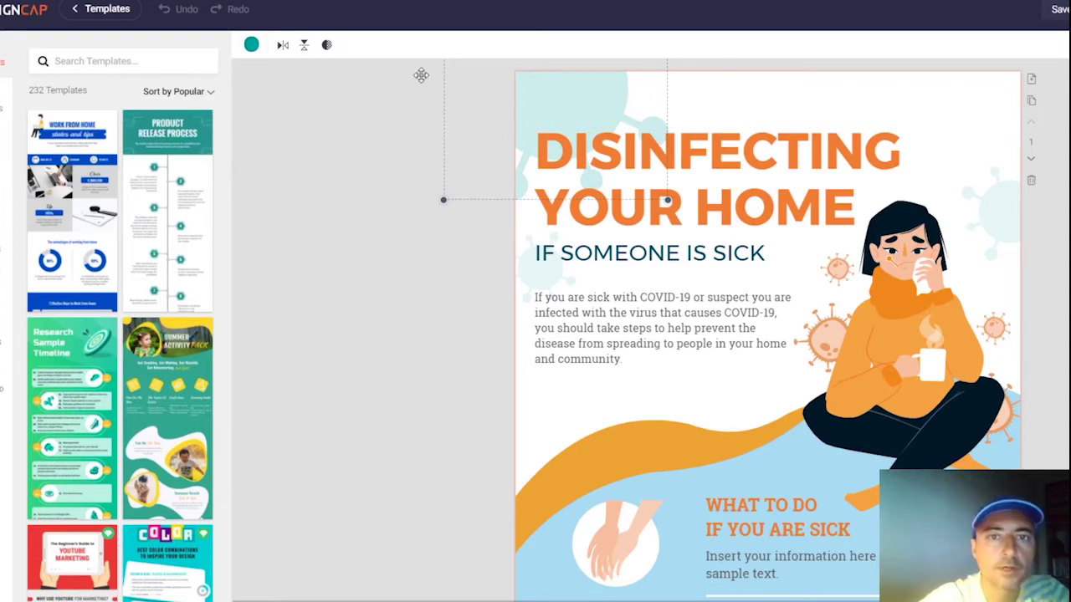
pyautogui.click(252, 45)
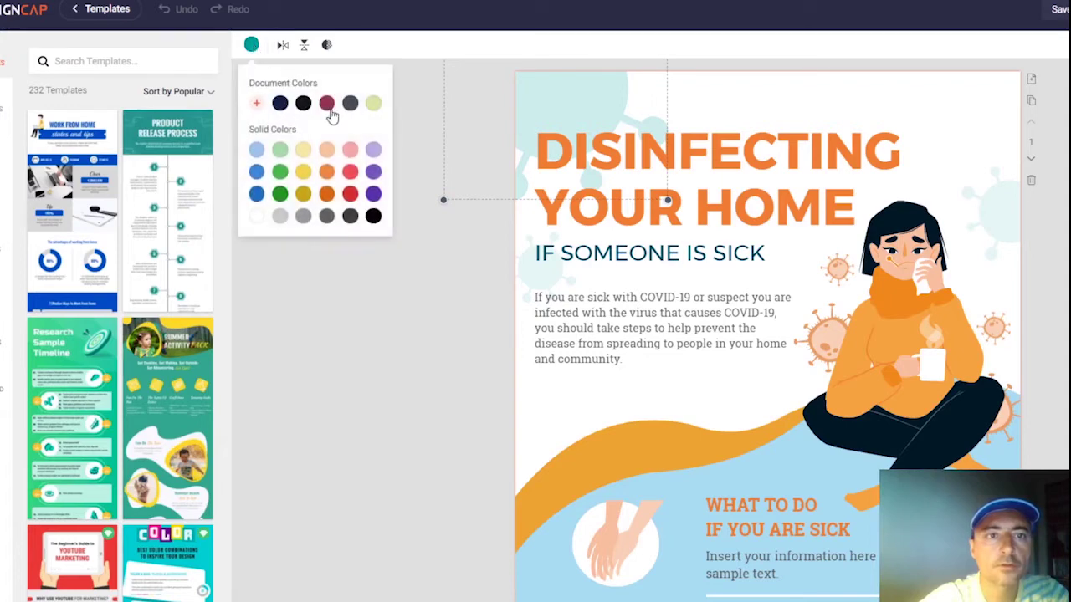
pyautogui.click(280, 104)
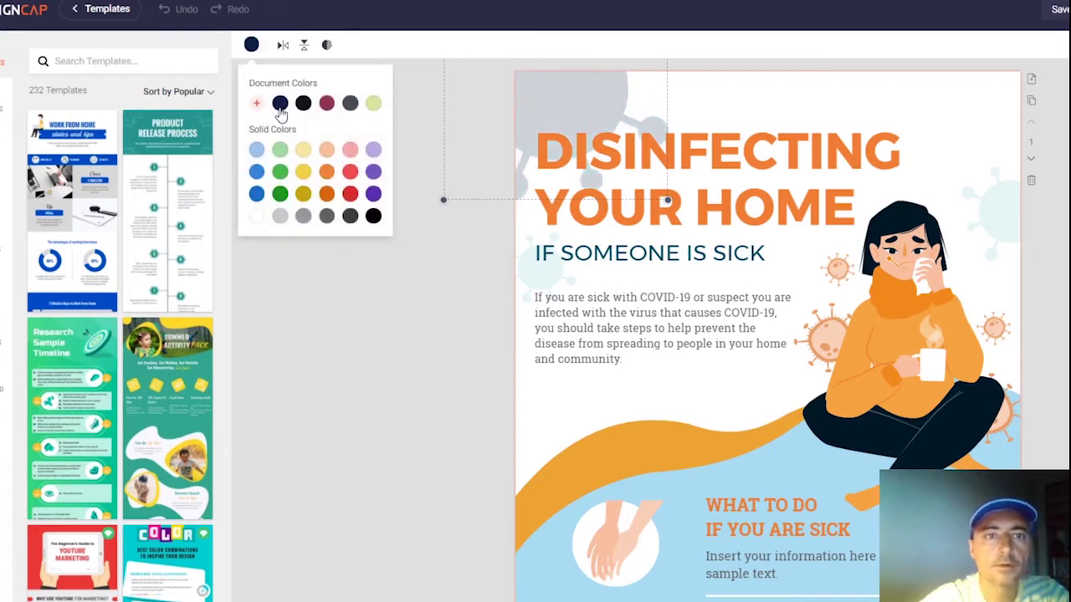
pyautogui.click(370, 296)
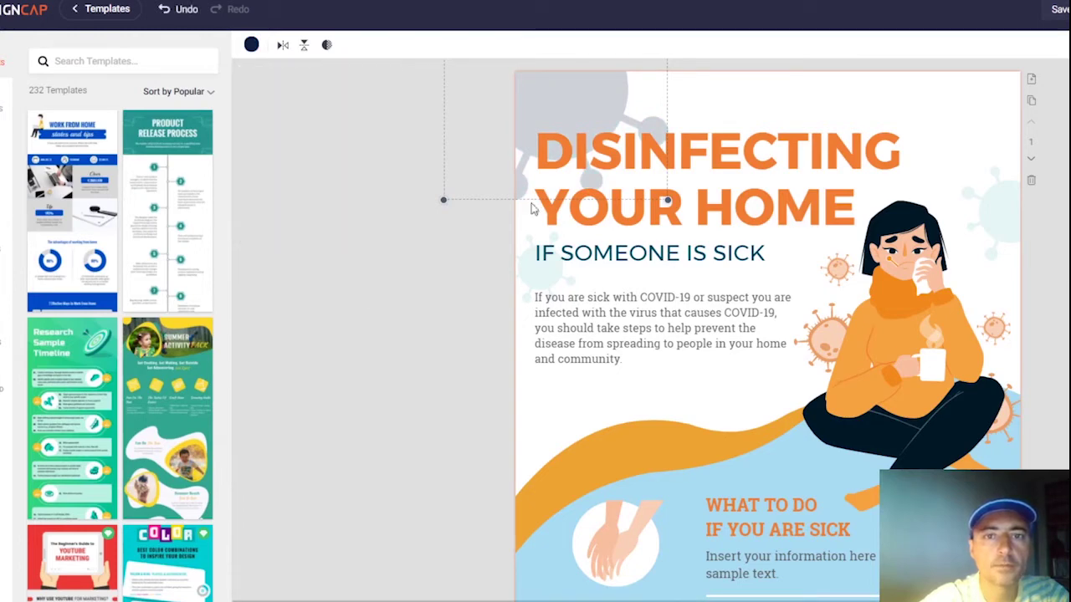
# Step: Set the colour of the "DISINFECTING YOUR HOME" headline to the dark magenta document colour
pyautogui.click(743, 159)
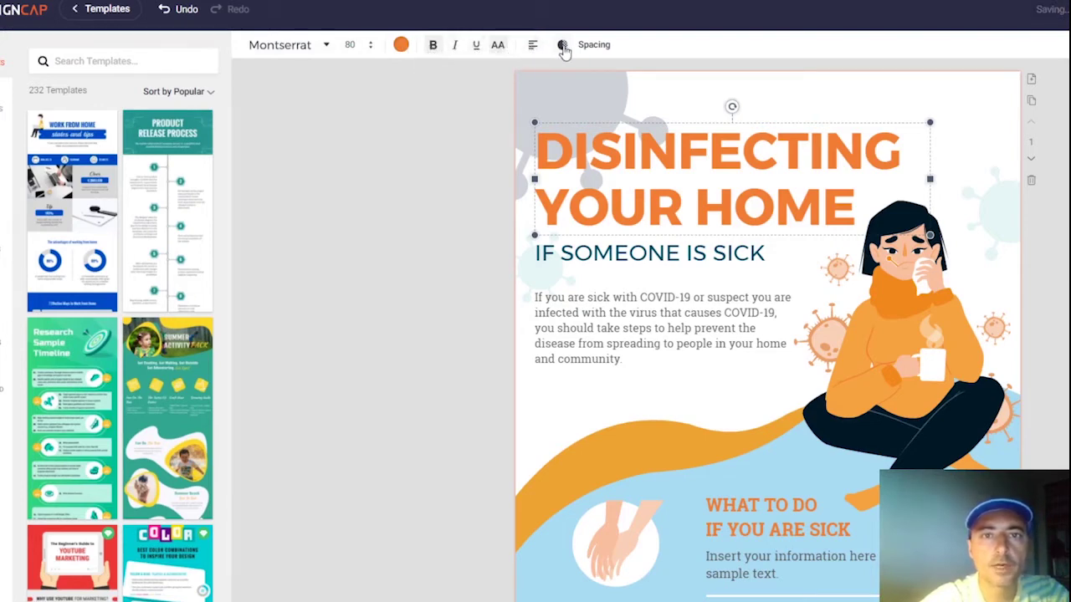
pyautogui.click(402, 47)
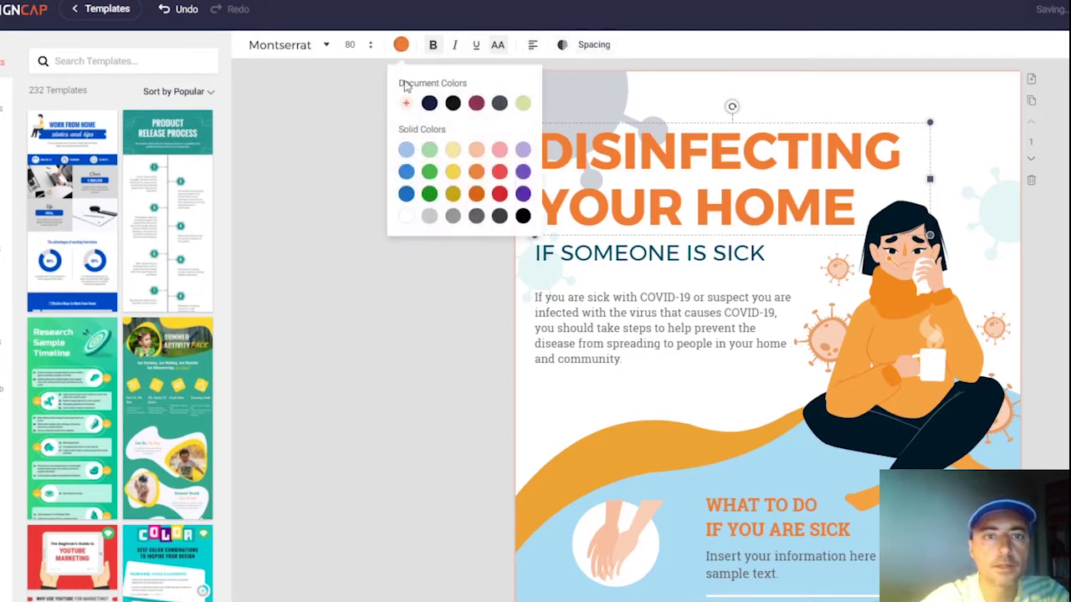
pyautogui.click(476, 103)
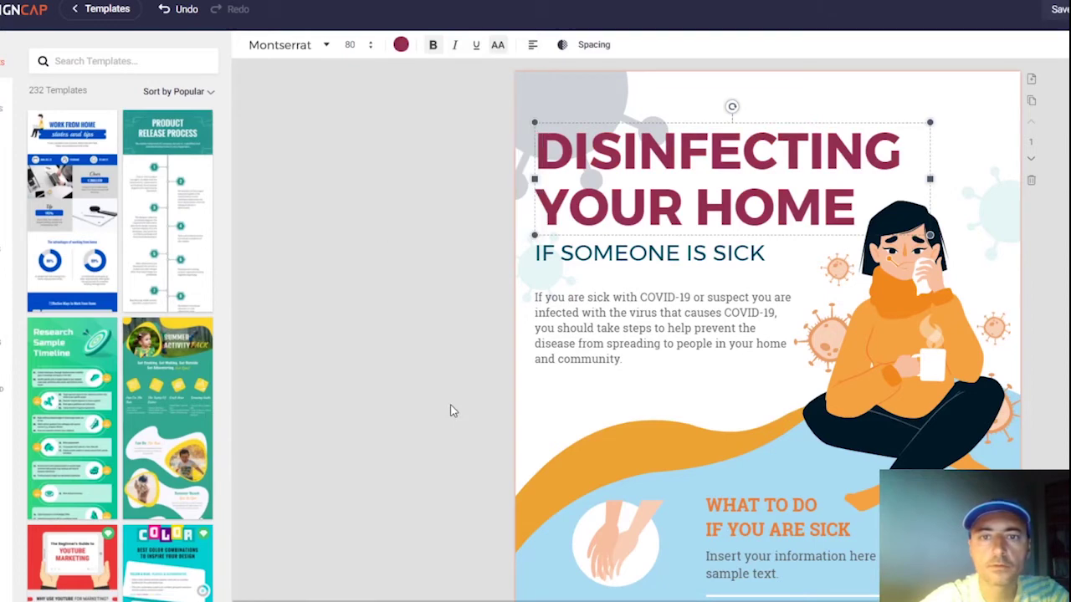
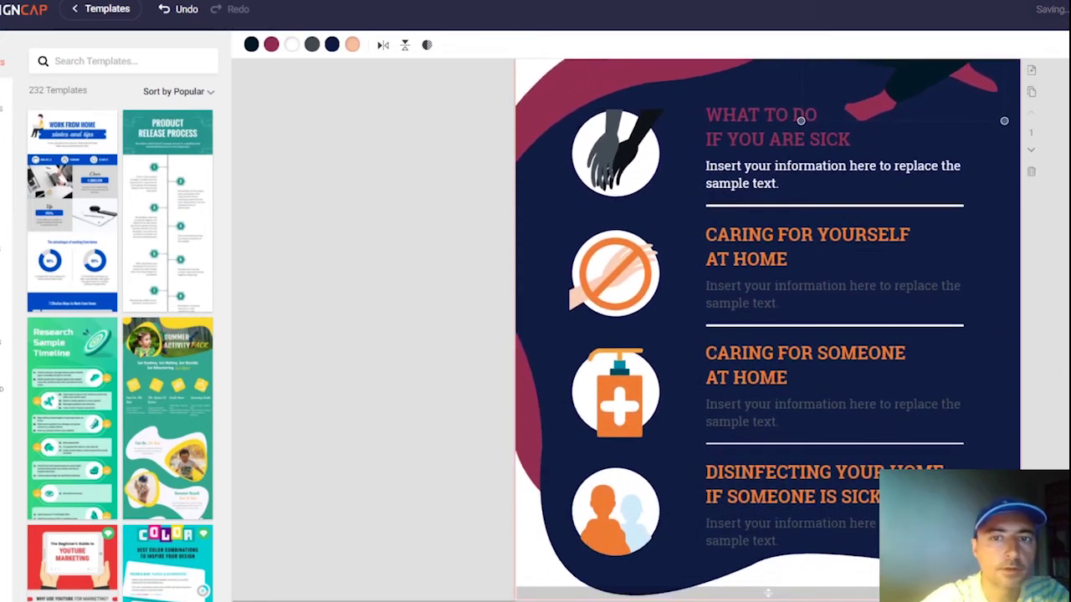
# Step: Review the recoloured infographic from its headline and illustration down to the four advice sections
pyautogui.scroll(2, 768, 330)
pyautogui.scroll(1, 768, 330)
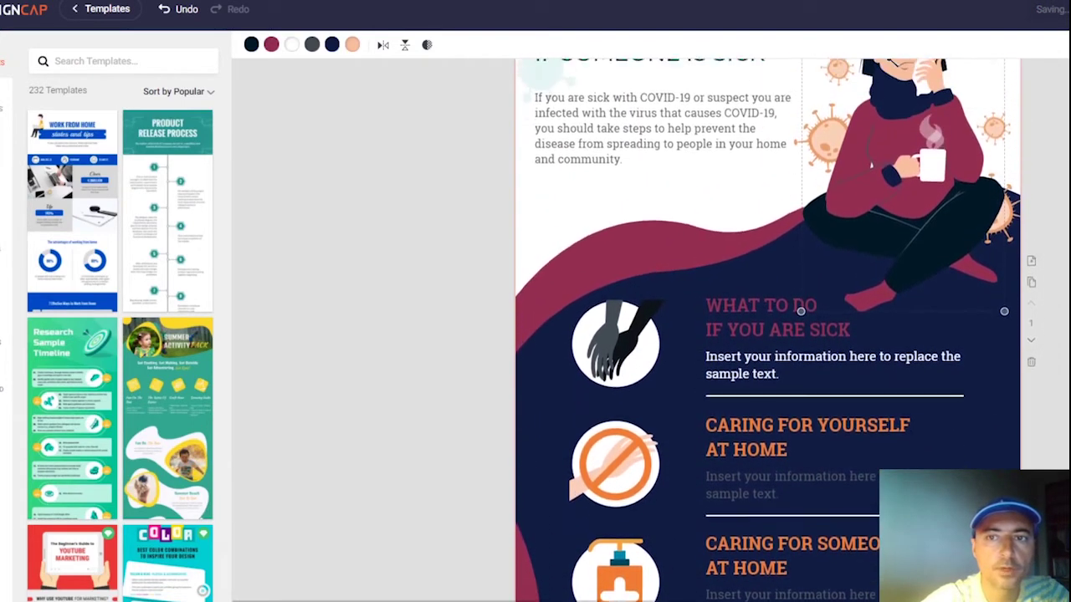
pyautogui.scroll(2, 767, 331)
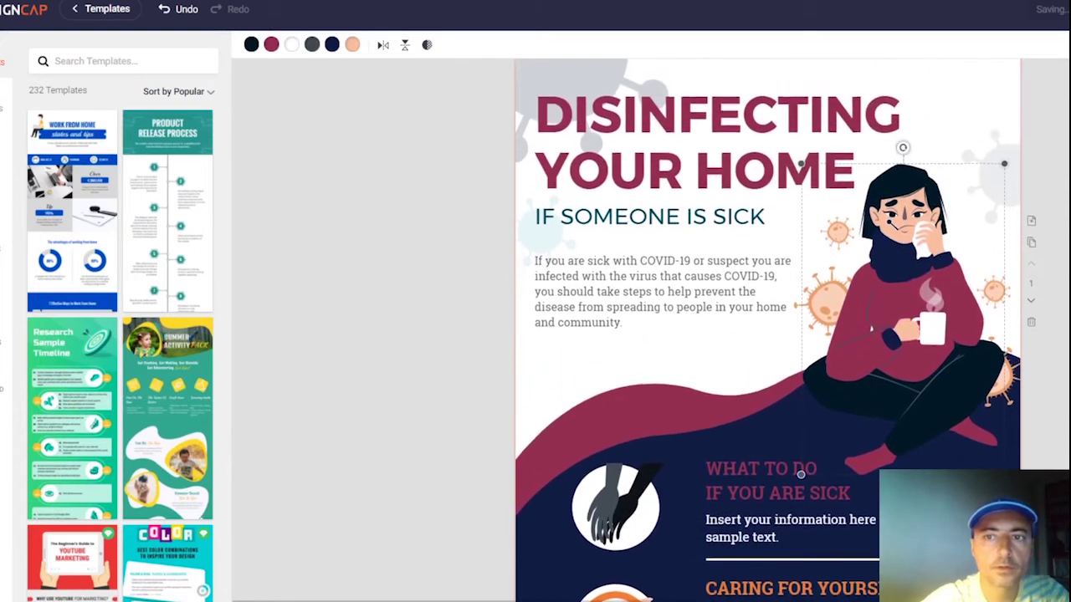
pyautogui.scroll(1, 800, 475)
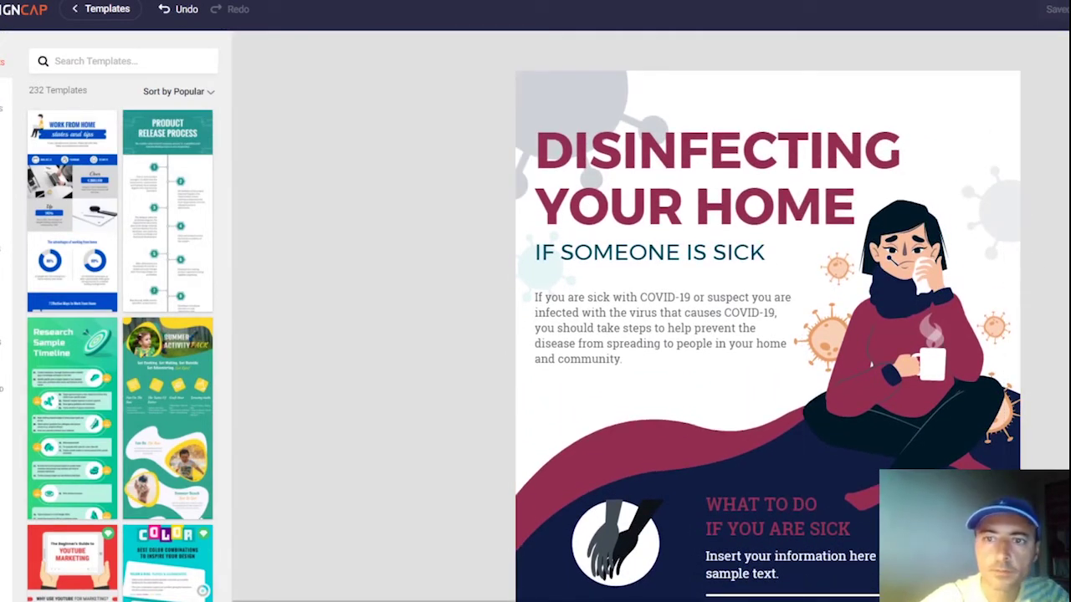
pyautogui.scroll(-5, 768, 315)
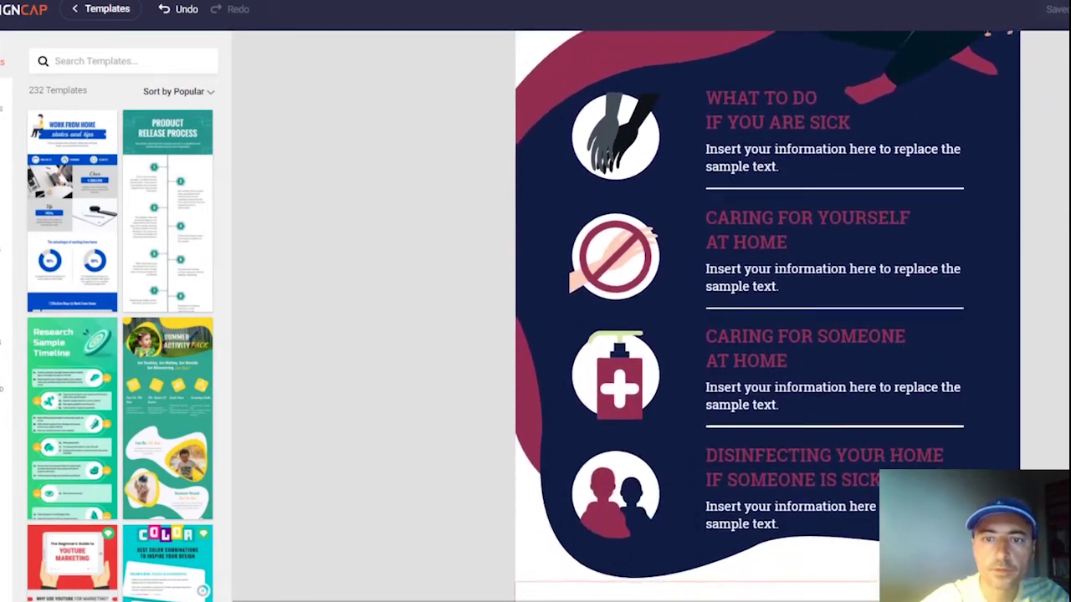
# Step: Open the world map under "CONFIRMED COVID-19 CASES" on page 2 for editing
pyautogui.scroll(-4, 768, 316)
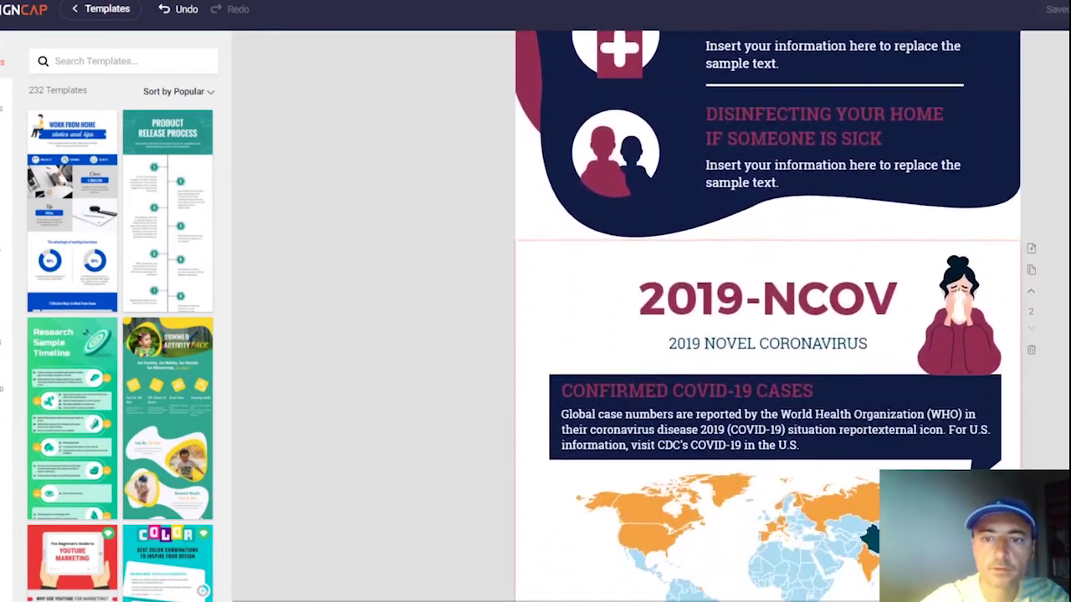
pyautogui.scroll(-3, 768, 315)
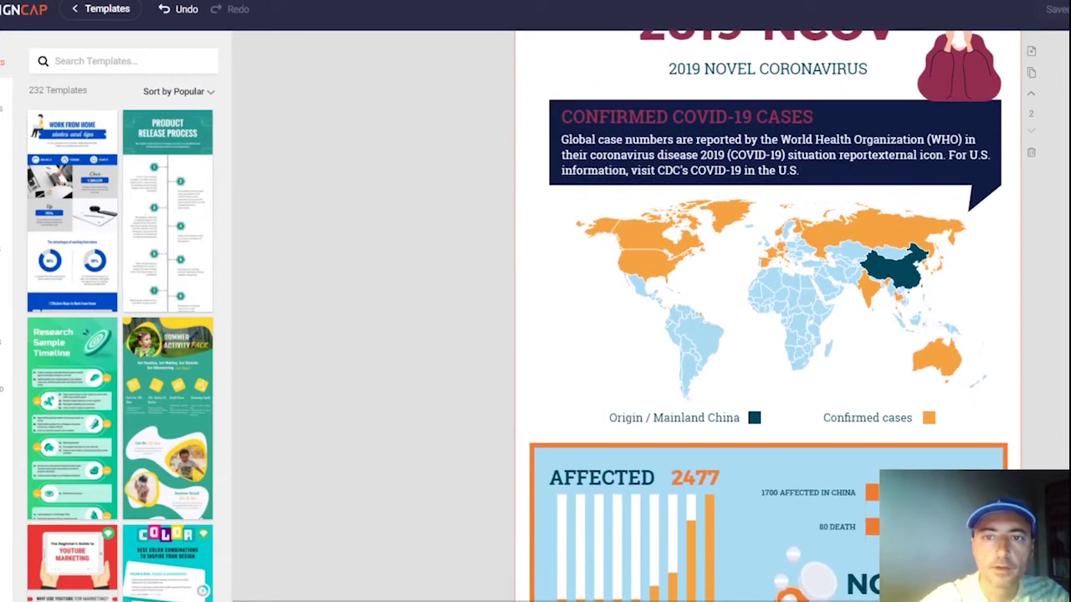
pyautogui.scroll(-1, 768, 315)
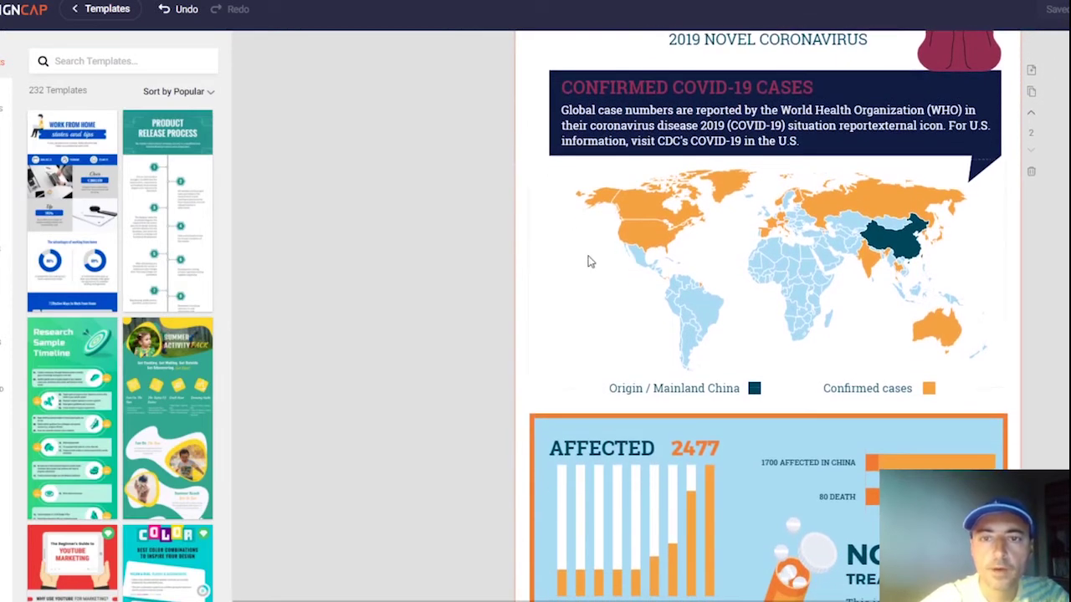
pyautogui.click(625, 183)
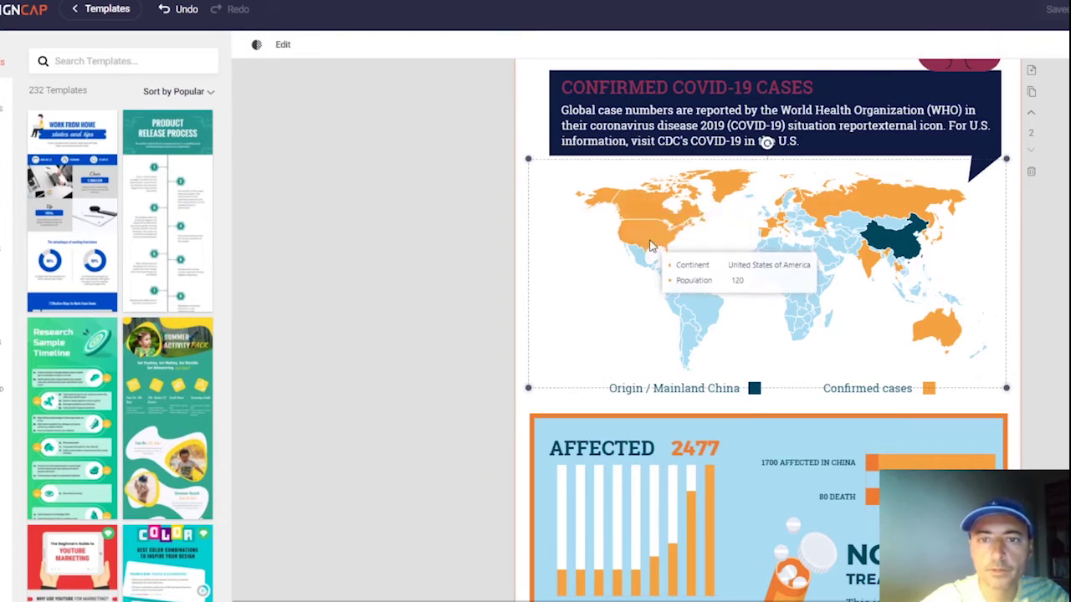
pyautogui.click(284, 46)
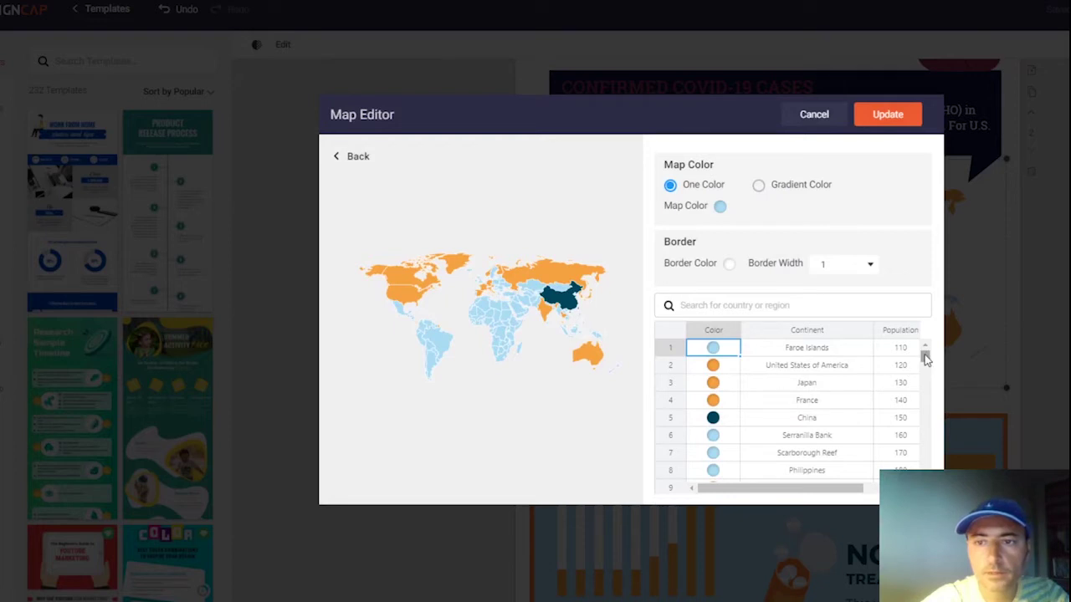
pyautogui.moveTo(925, 354)
pyautogui.mouseDown()
pyautogui.moveTo(926, 477)
pyautogui.moveTo(927, 354)
pyautogui.mouseUp()
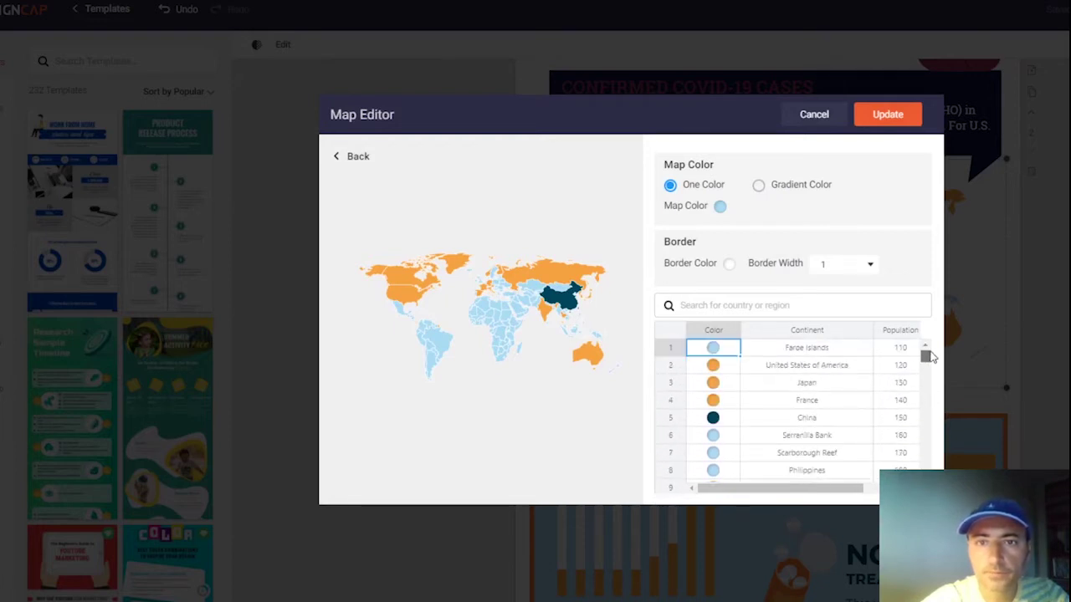
pyautogui.click(720, 209)
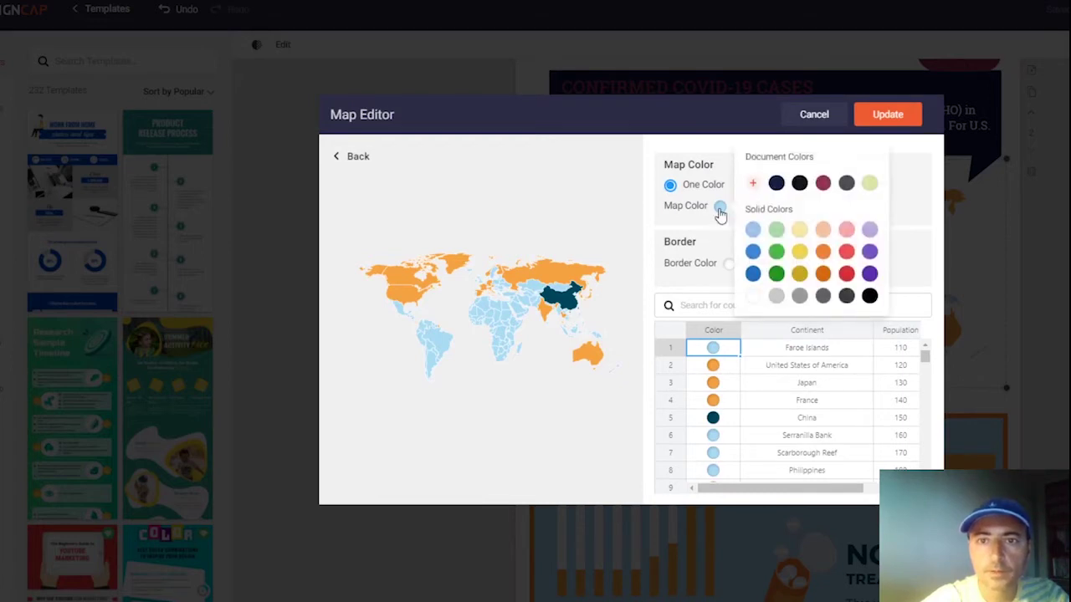
pyautogui.click(776, 184)
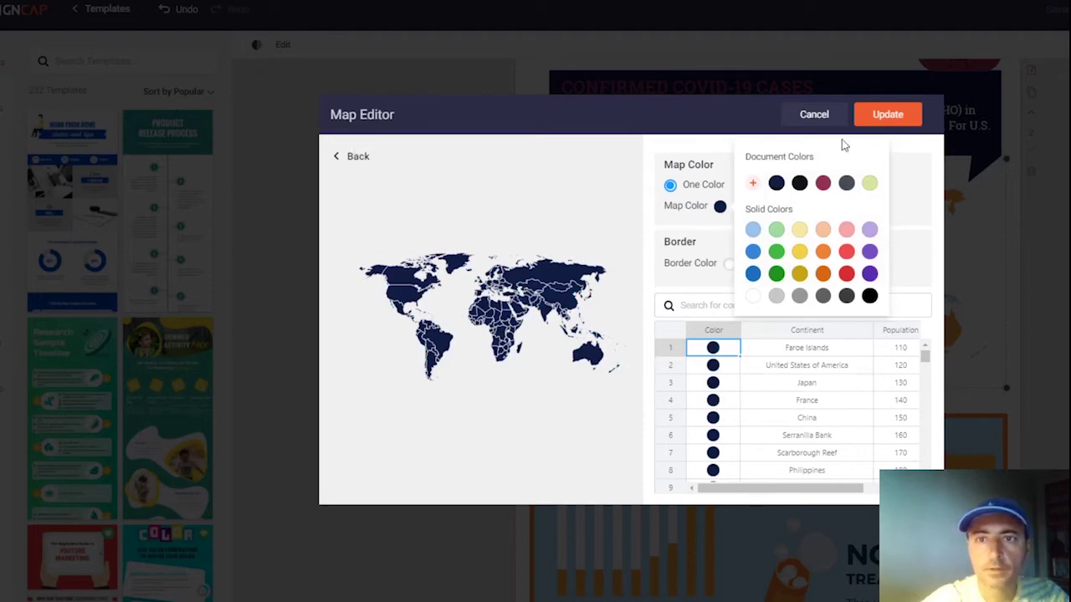
pyautogui.click(812, 114)
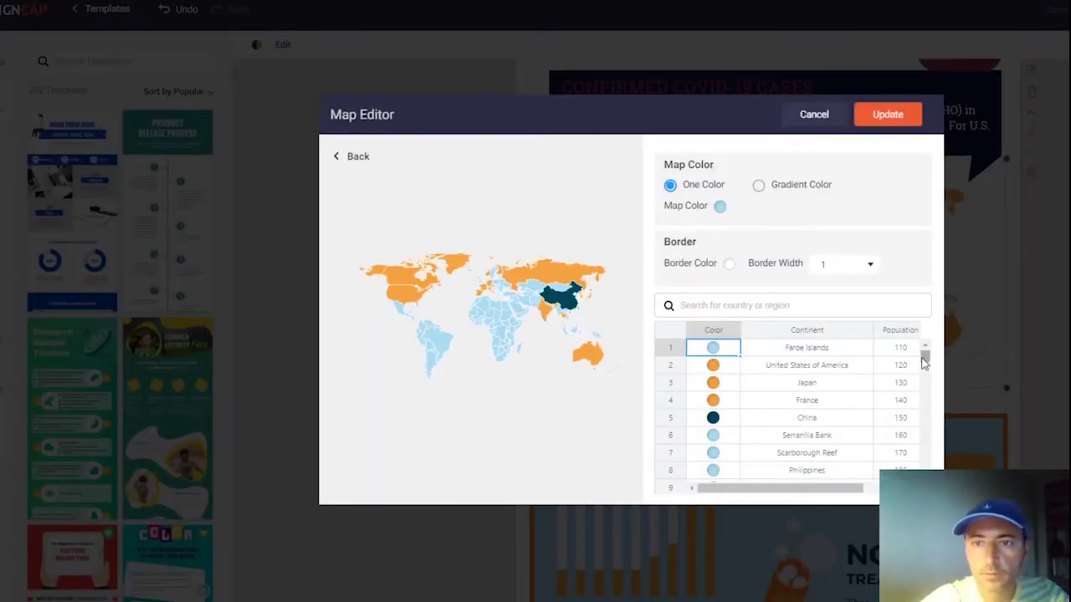
# Step: Check the magenta hex code in Coolors, and set the United States of America's map colour to 922D50
pyautogui.moveTo(926, 362)
pyautogui.mouseDown()
pyautogui.moveTo(927, 467)
pyautogui.moveTo(927, 351)
pyautogui.mouseUp()
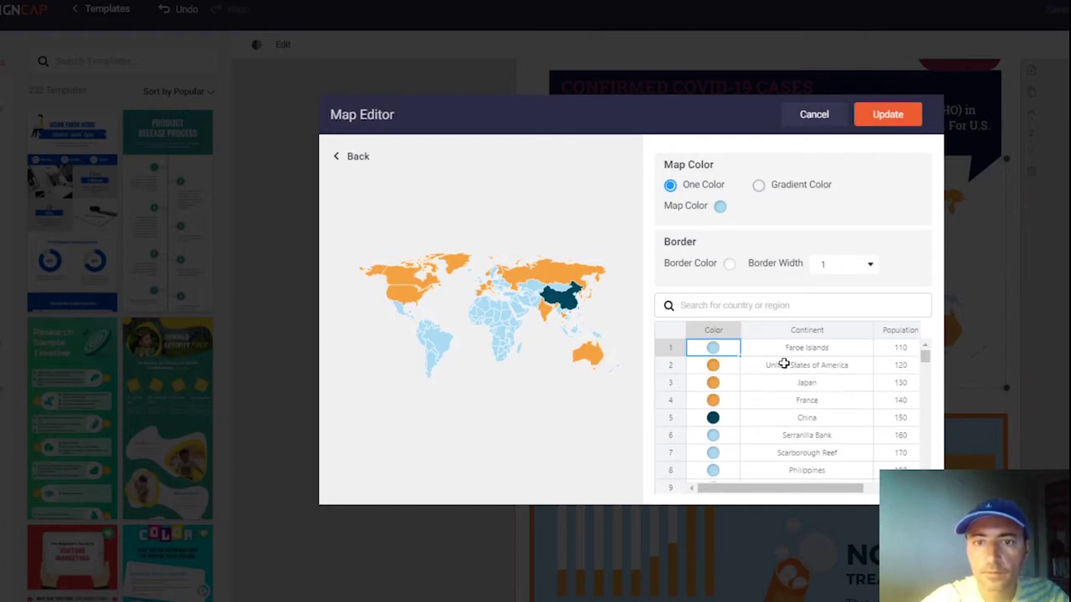
pyautogui.moveTo(926, 358); pyautogui.dragTo(920, 287)
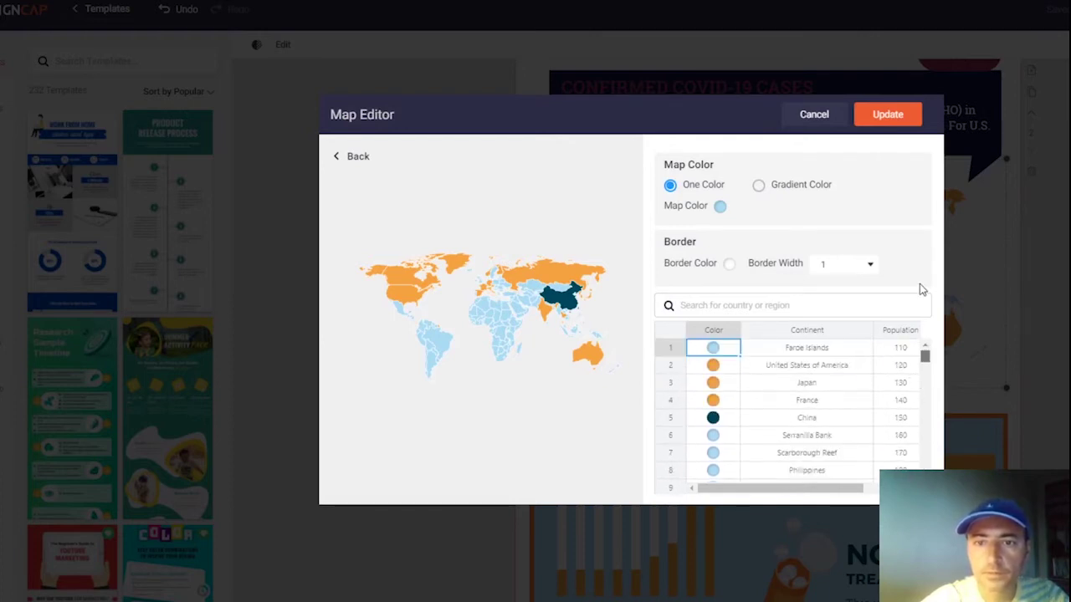
pyautogui.click(713, 364)
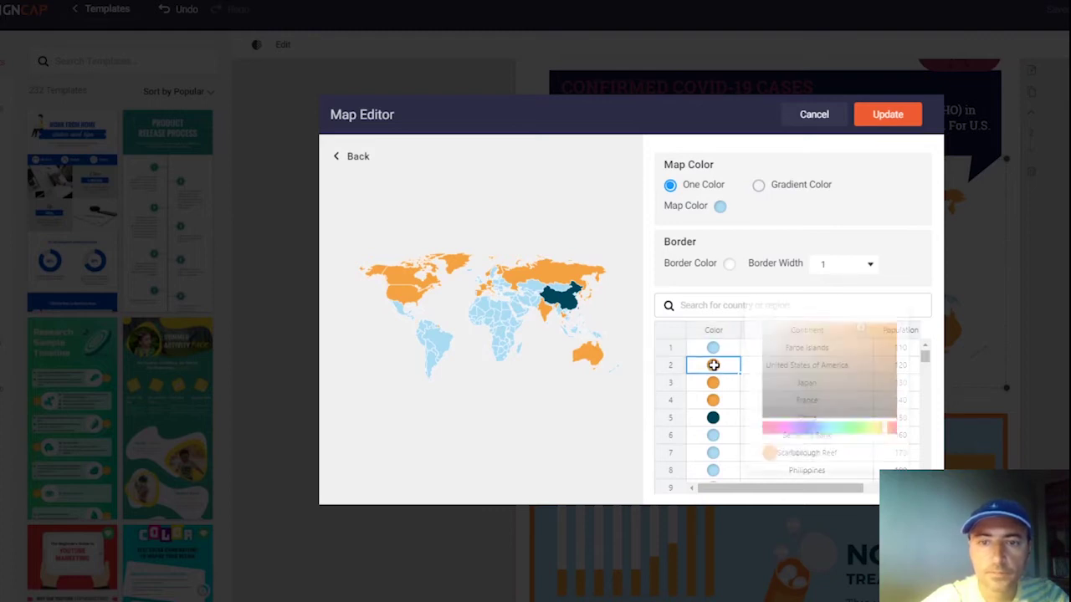
pyautogui.hotkey('alt', 'Tab')
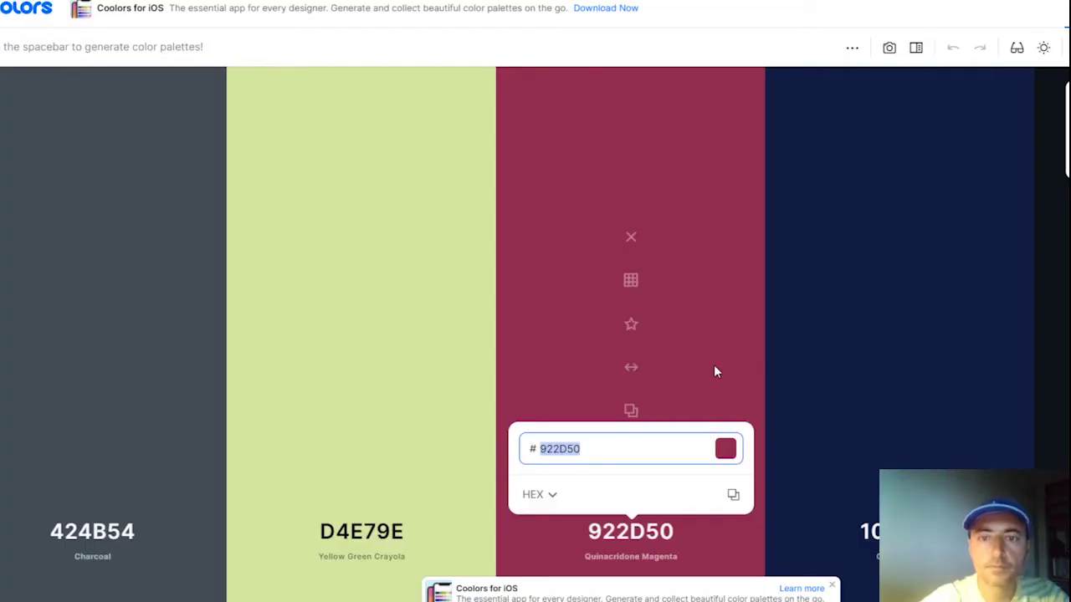
pyautogui.hotkey('alt', 'Tab')
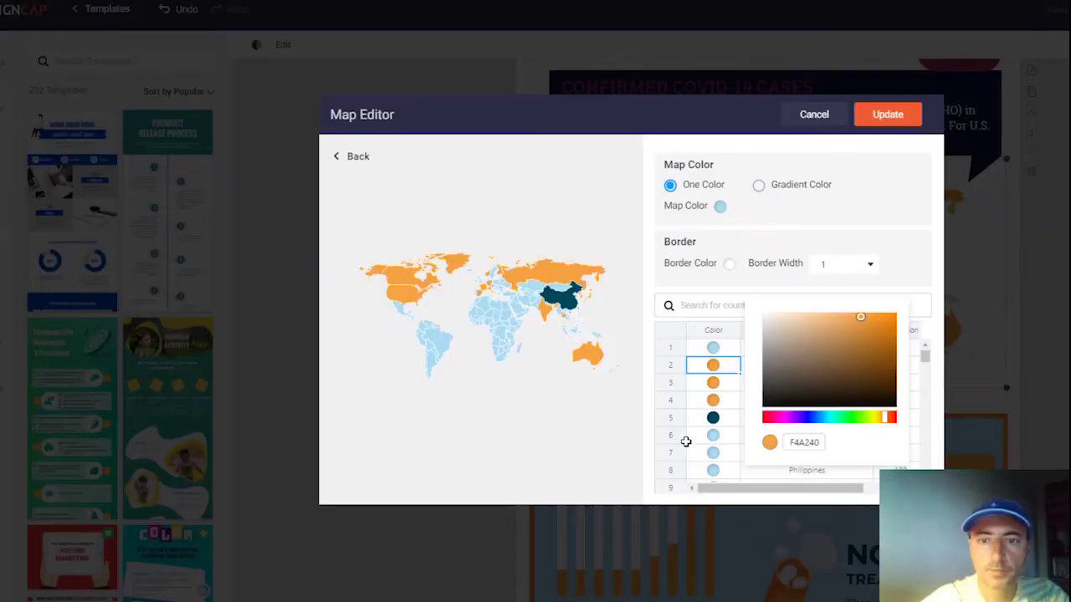
pyautogui.doubleClick(805, 442)
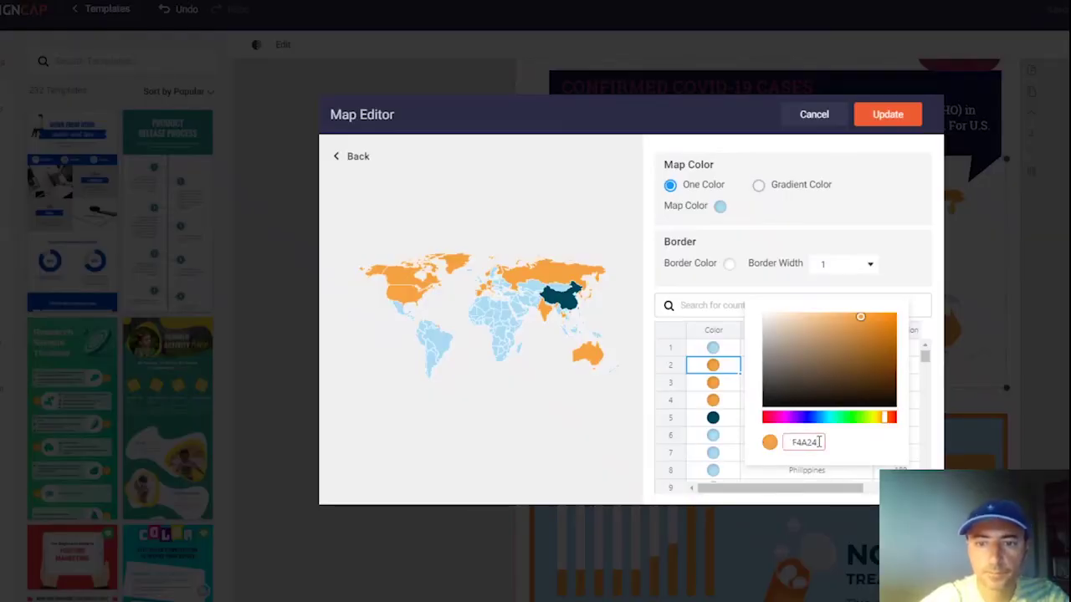
pyautogui.write('922D50')
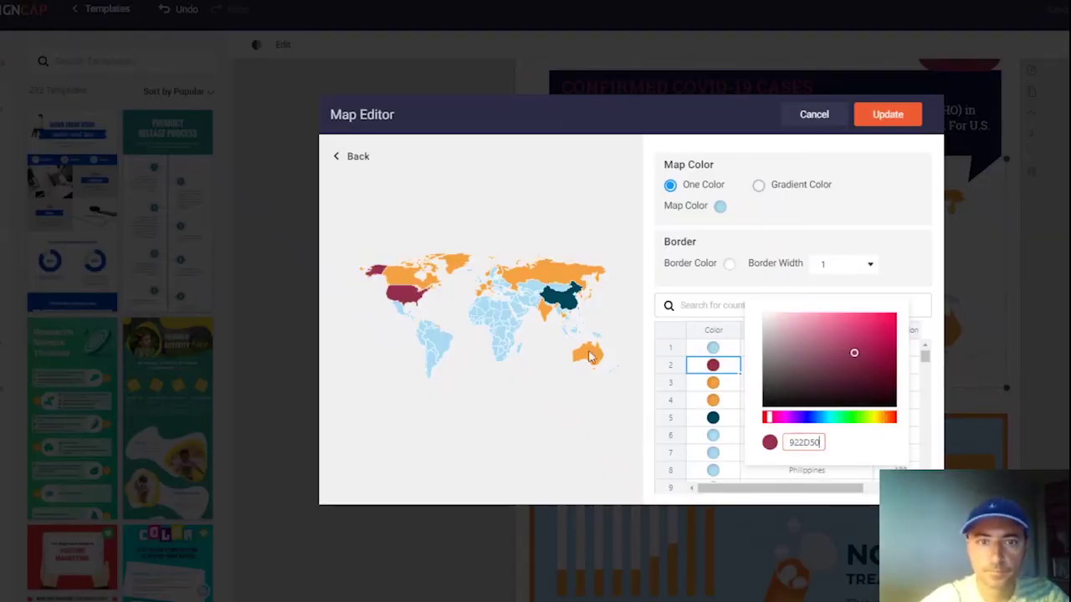
pyautogui.click(644, 396)
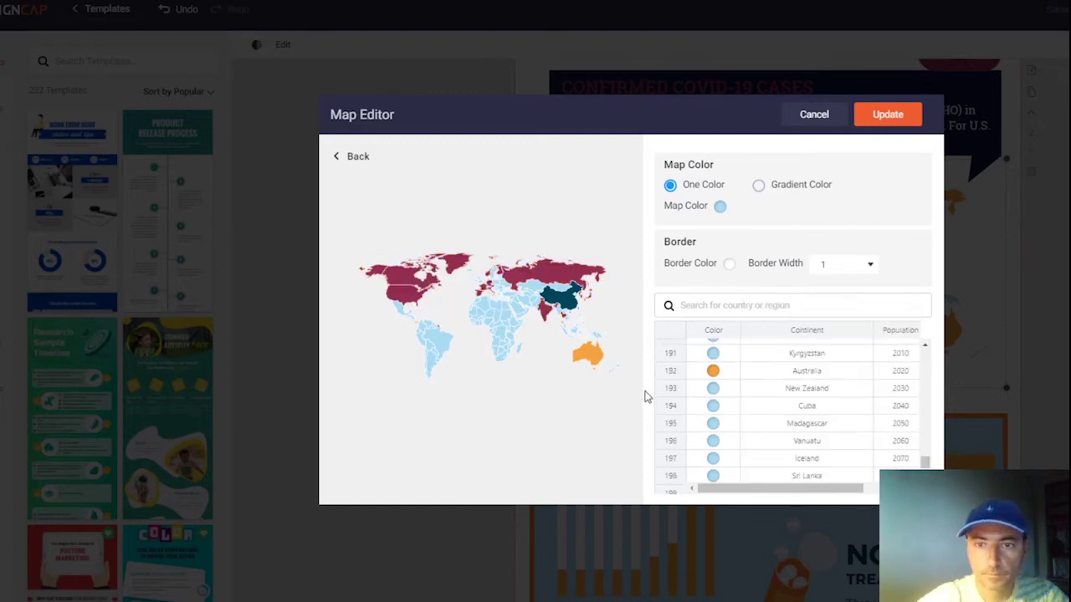
# Step: Set Australia's map colour to 922D50 and apply the recoloured map to the infographic
pyautogui.click(711, 370)
pyautogui.click(817, 447)
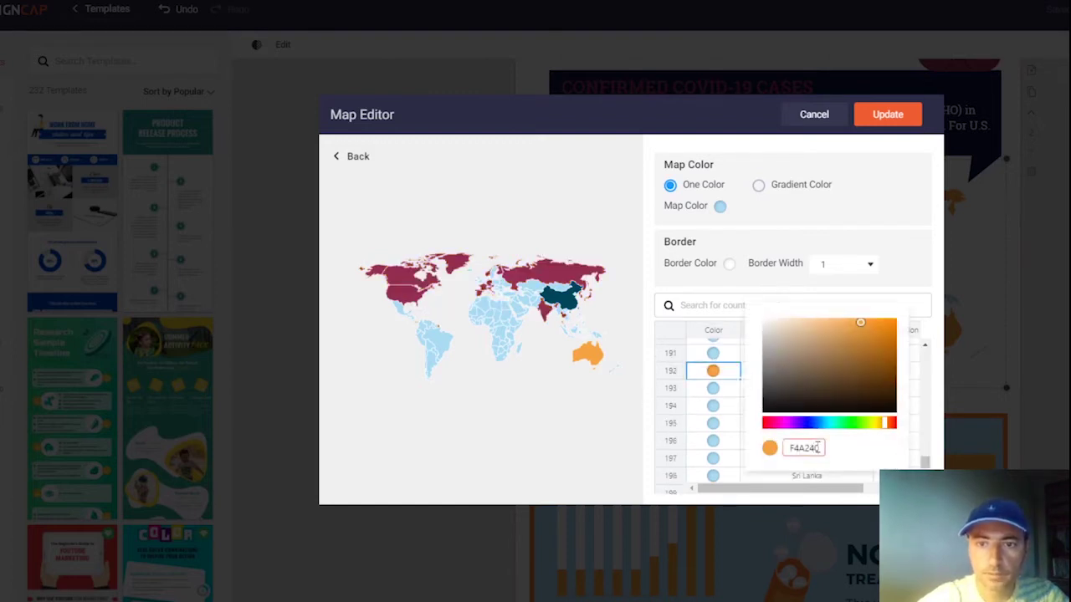
pyautogui.write('922D50')
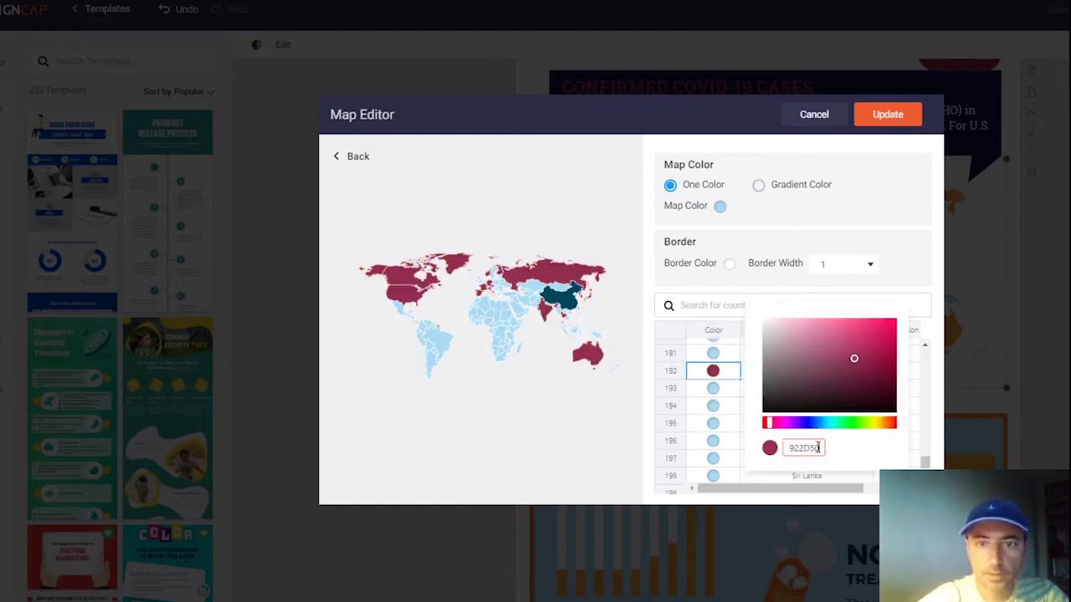
pyautogui.scroll(-2, 791, 410)
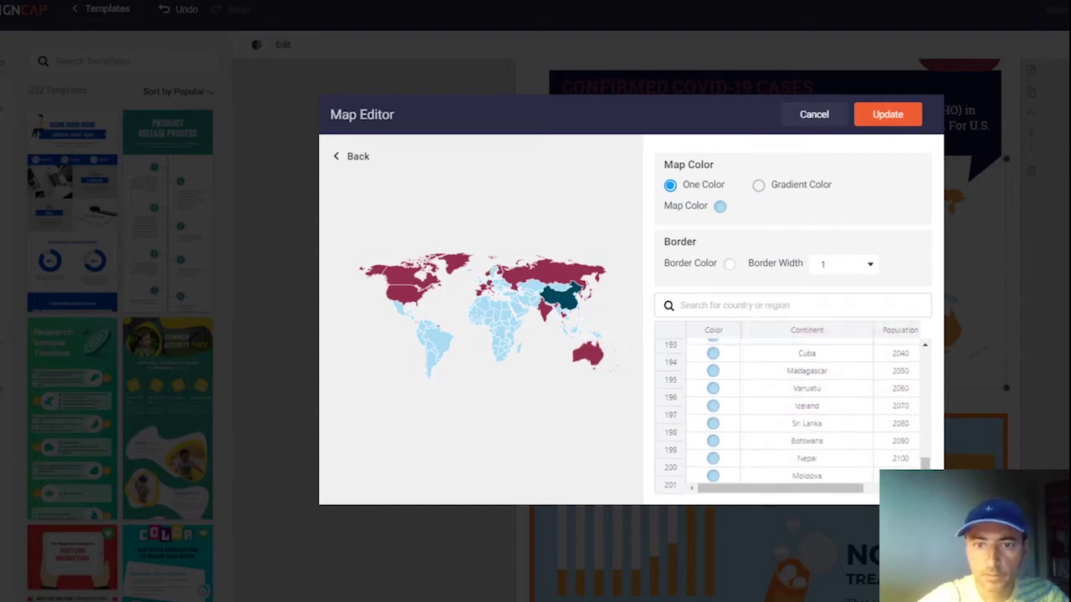
pyautogui.click(884, 117)
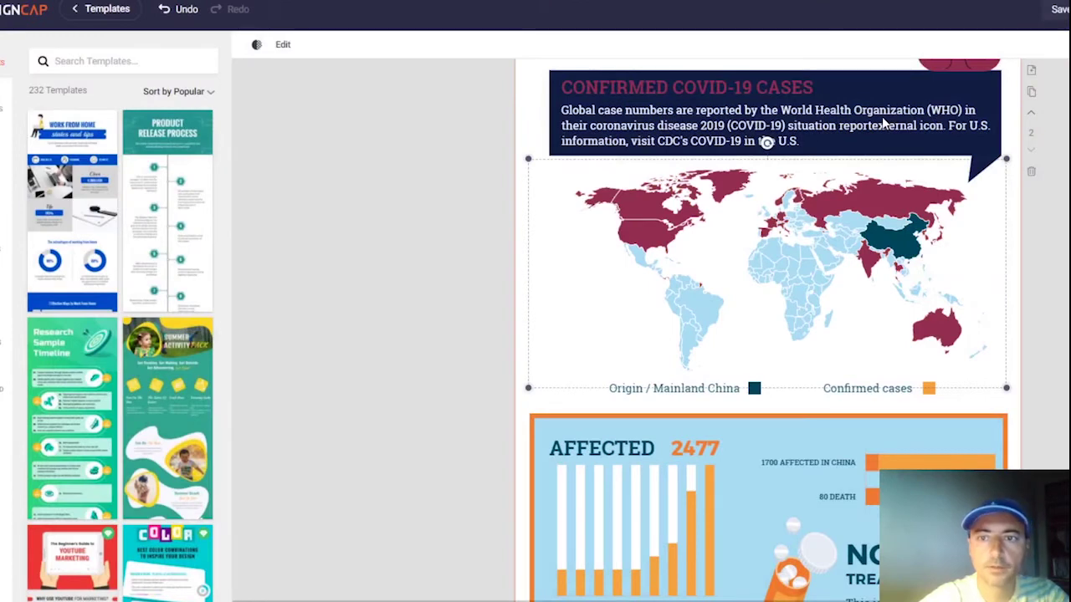
# Step: Recolour the "Confirmed cases" legend square below the map with the dark magenta document colour
pyautogui.click(465, 353)
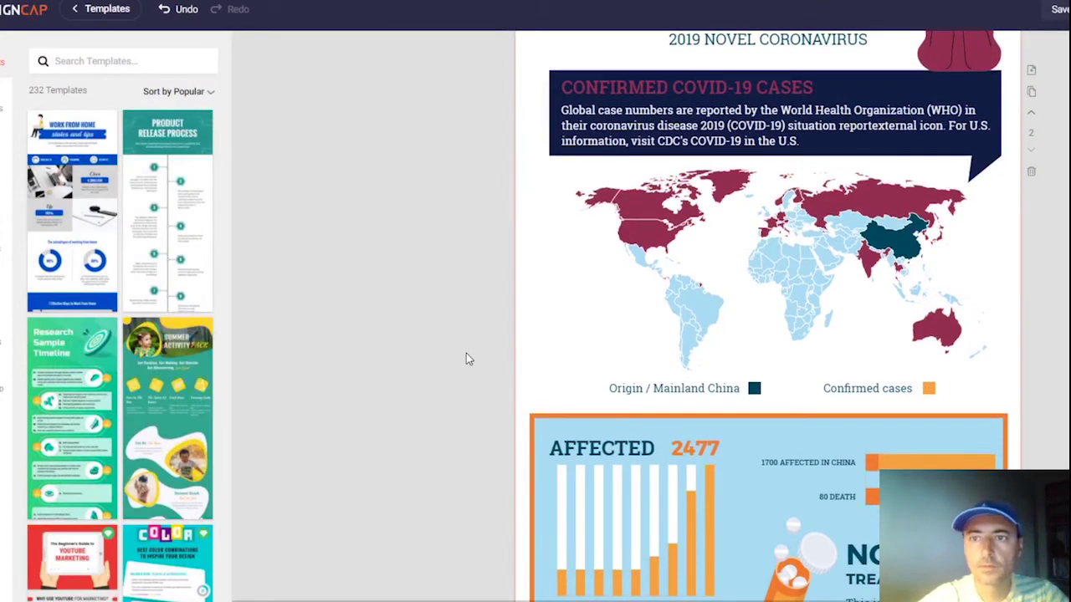
pyautogui.scroll(2, 466, 353)
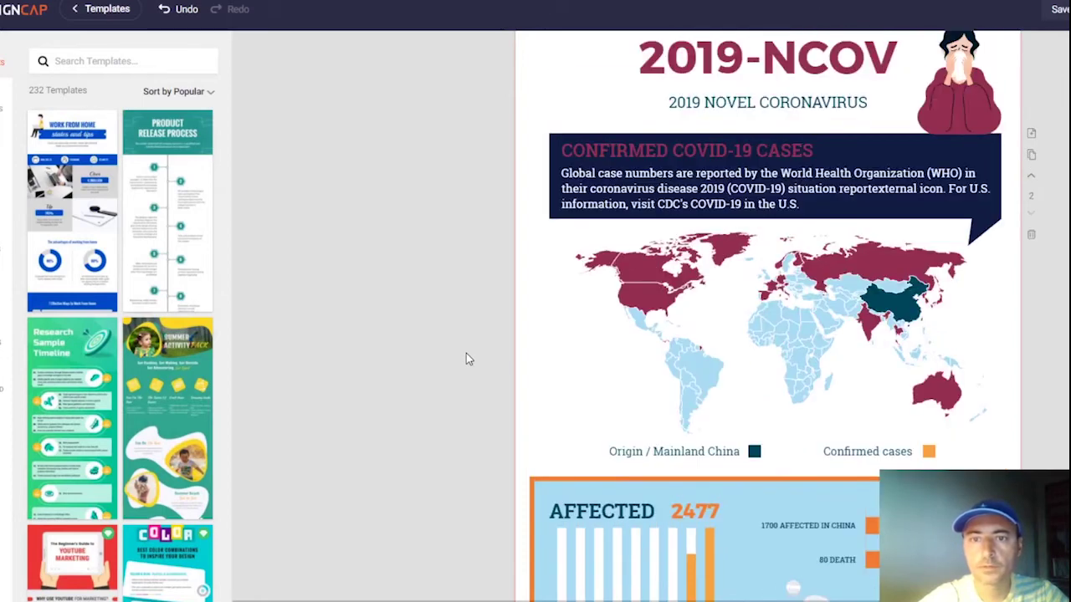
pyautogui.scroll(-1, 466, 353)
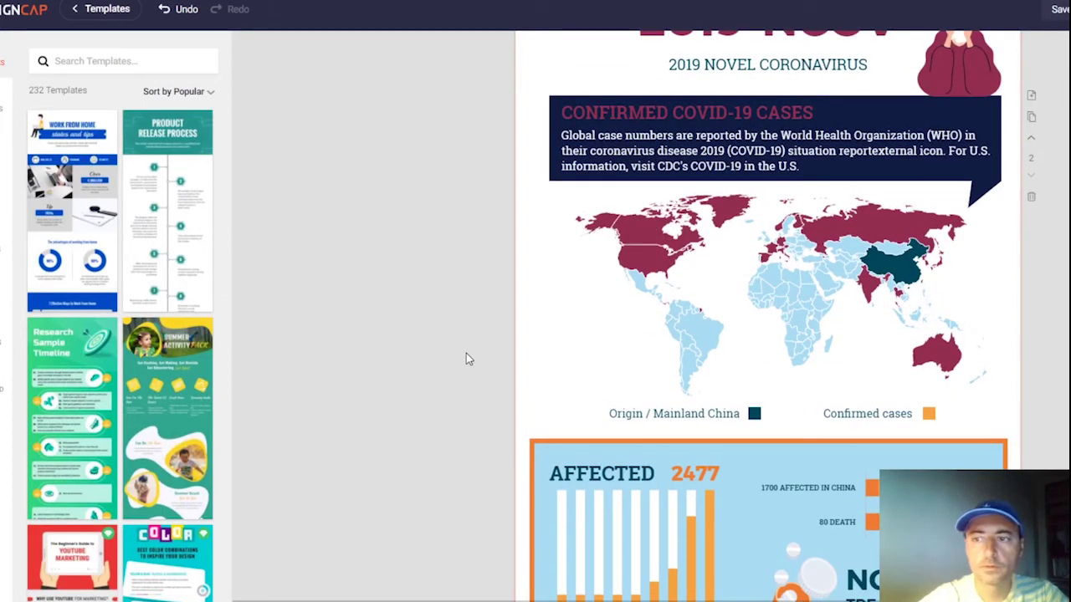
pyautogui.scroll(-4, 768, 318)
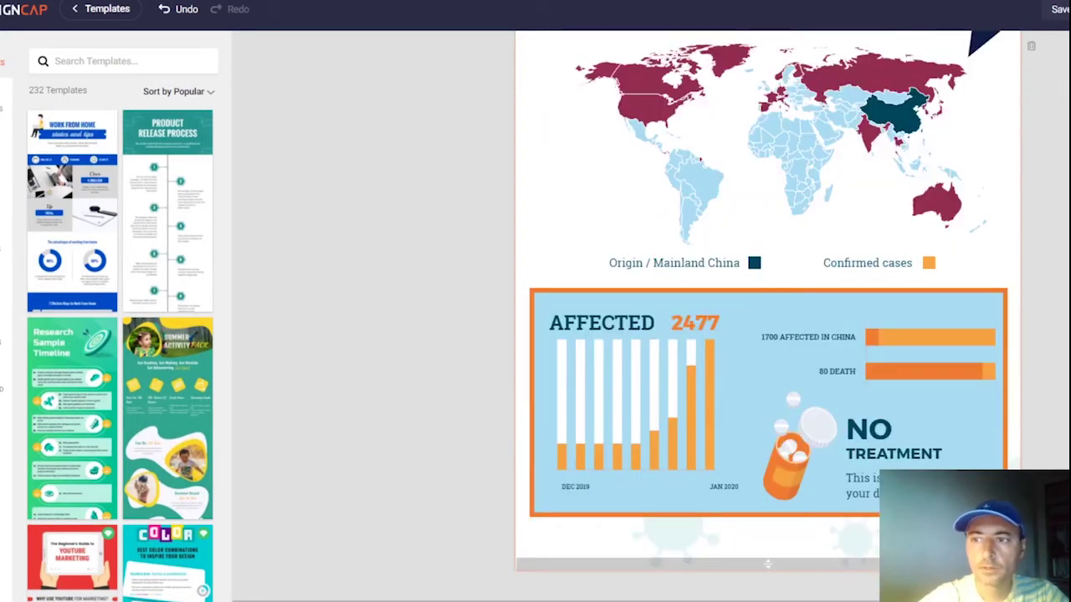
pyautogui.click(928, 264)
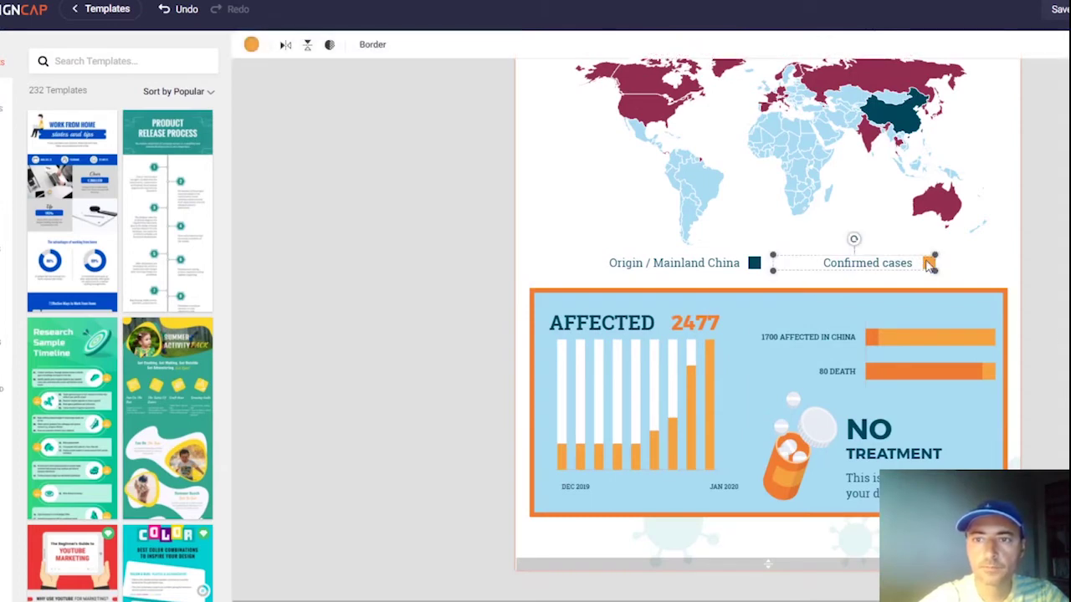
pyautogui.click(251, 45)
pyautogui.click(327, 105)
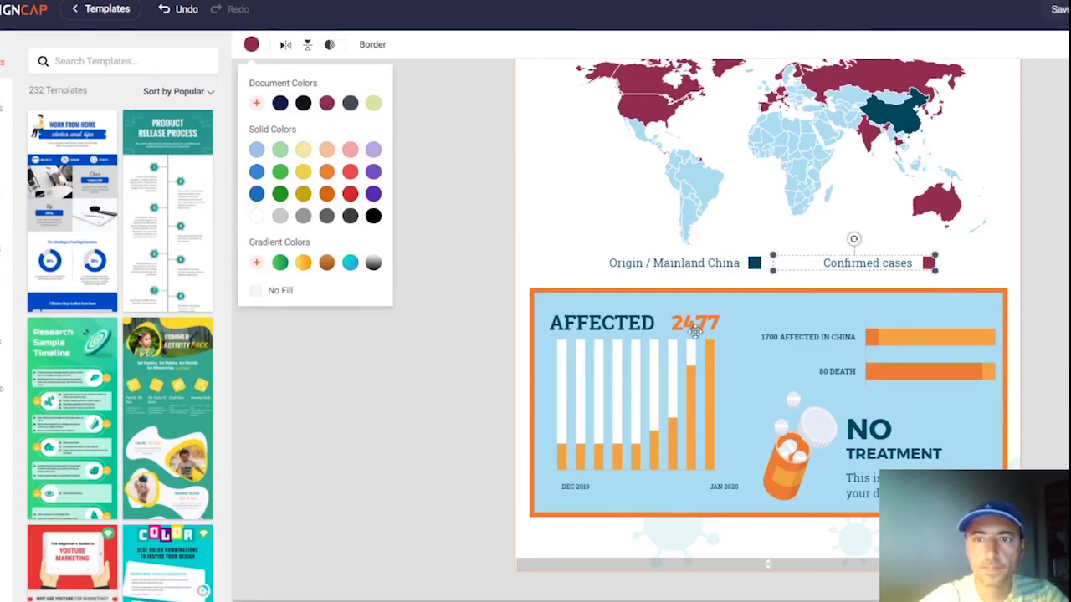
pyautogui.press('Escape')
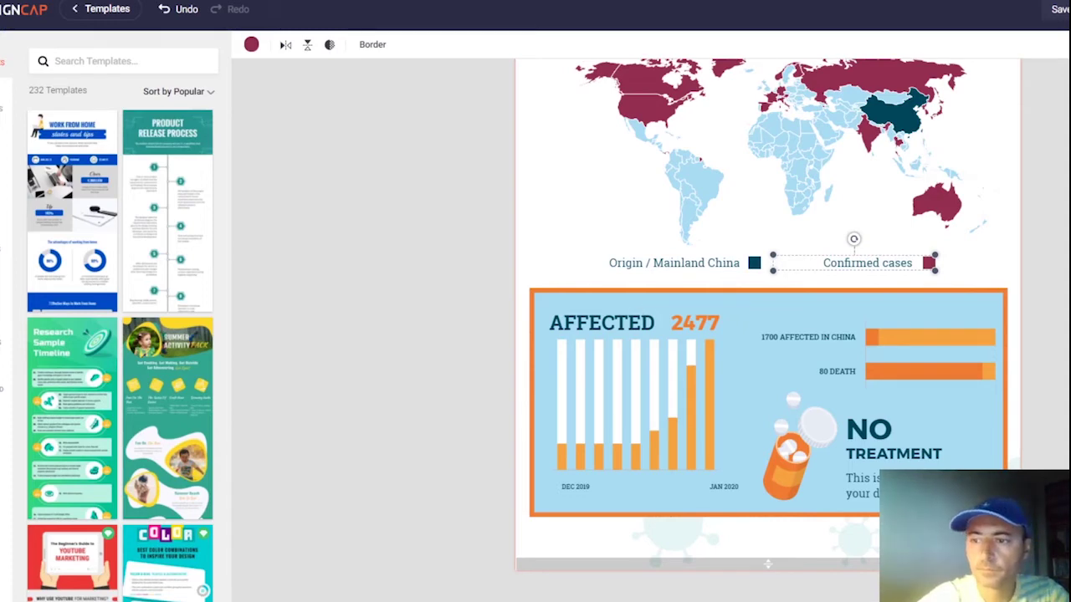
# Step: Open the "AFFECTED" bar chart for editing and set the colour of its Truck2 series to 922D50
pyautogui.click(580, 320)
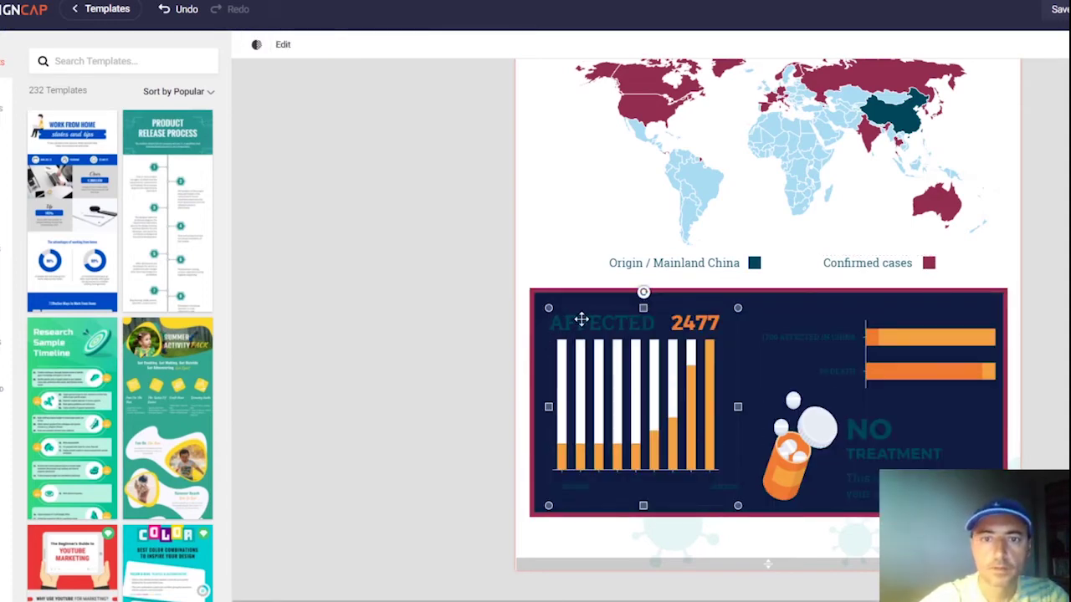
pyautogui.click(476, 344)
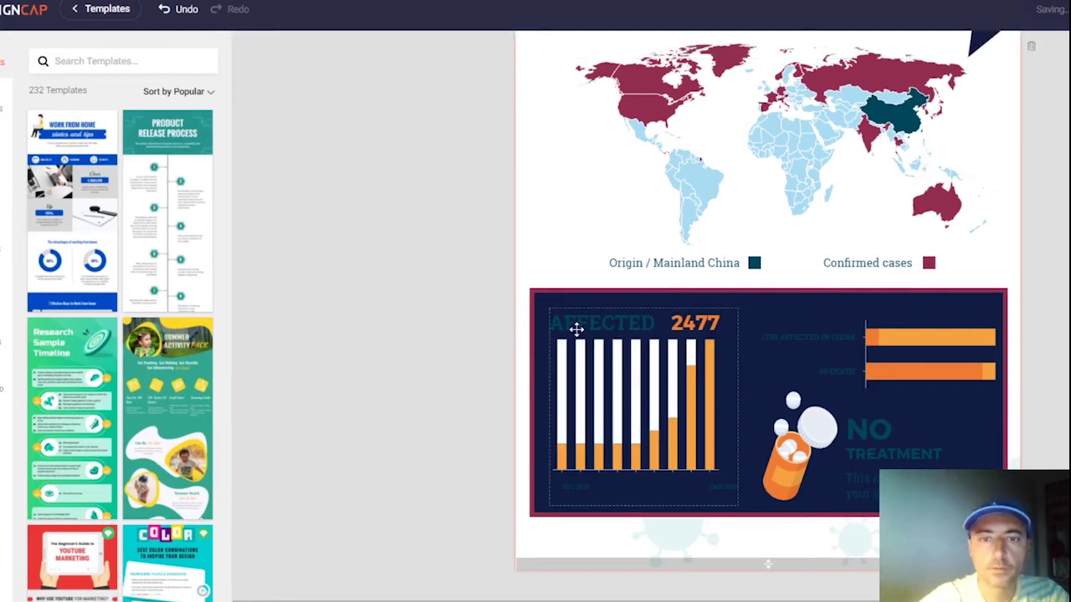
pyautogui.click(576, 328)
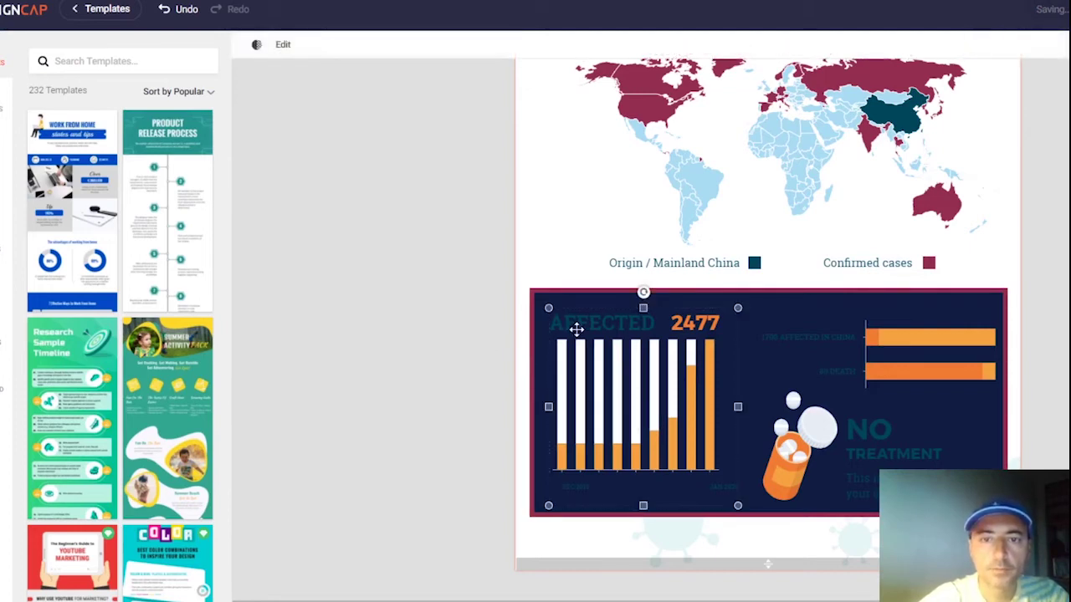
pyautogui.click(283, 45)
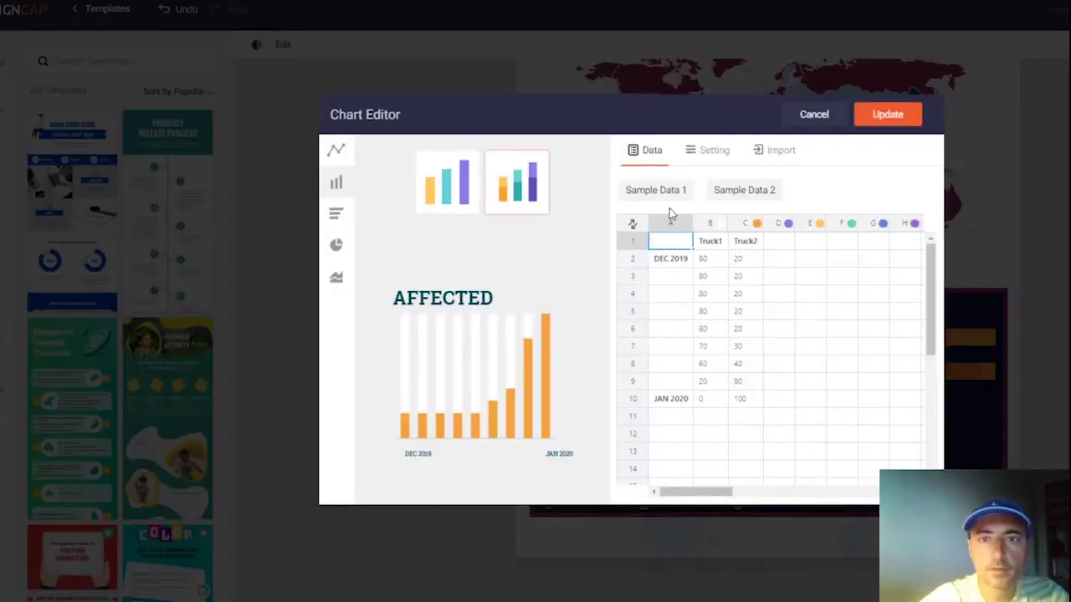
pyautogui.click(756, 224)
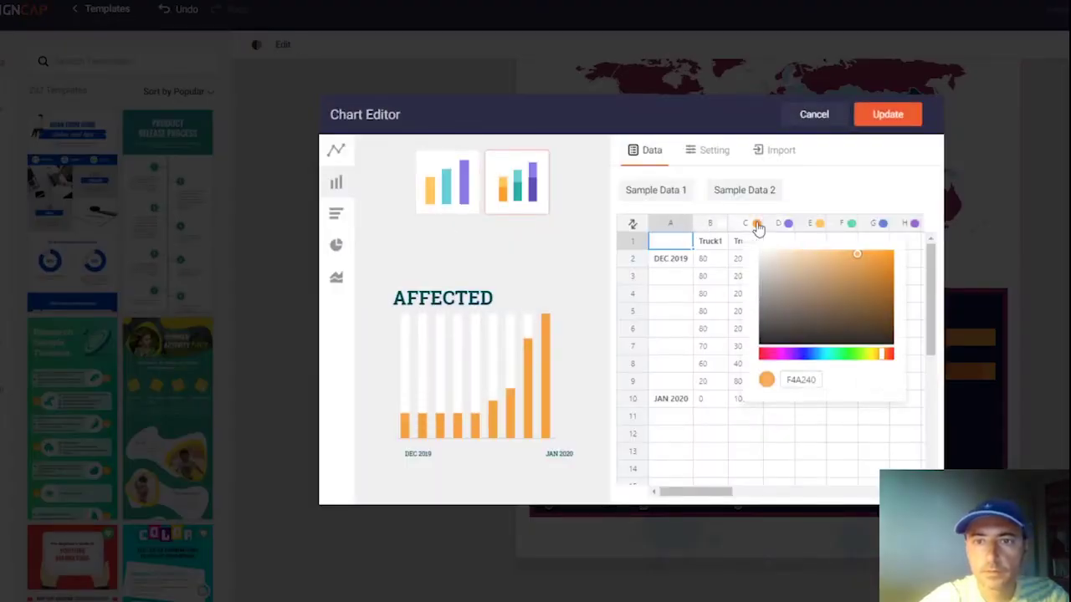
pyautogui.click(819, 378)
pyautogui.press('BackSpace')
pyautogui.write('922D50')
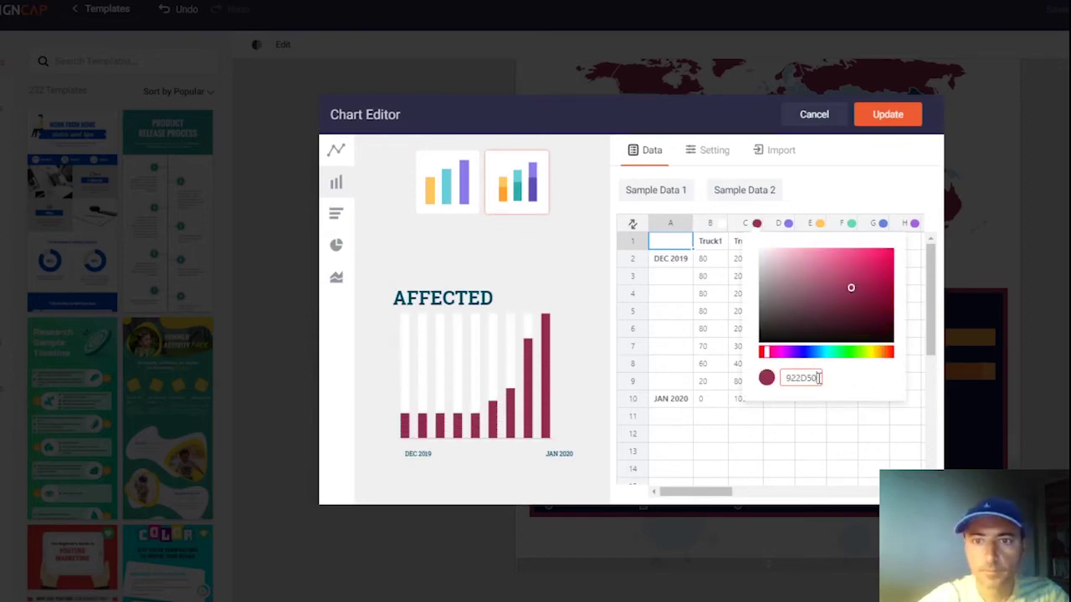
pyautogui.click(791, 226)
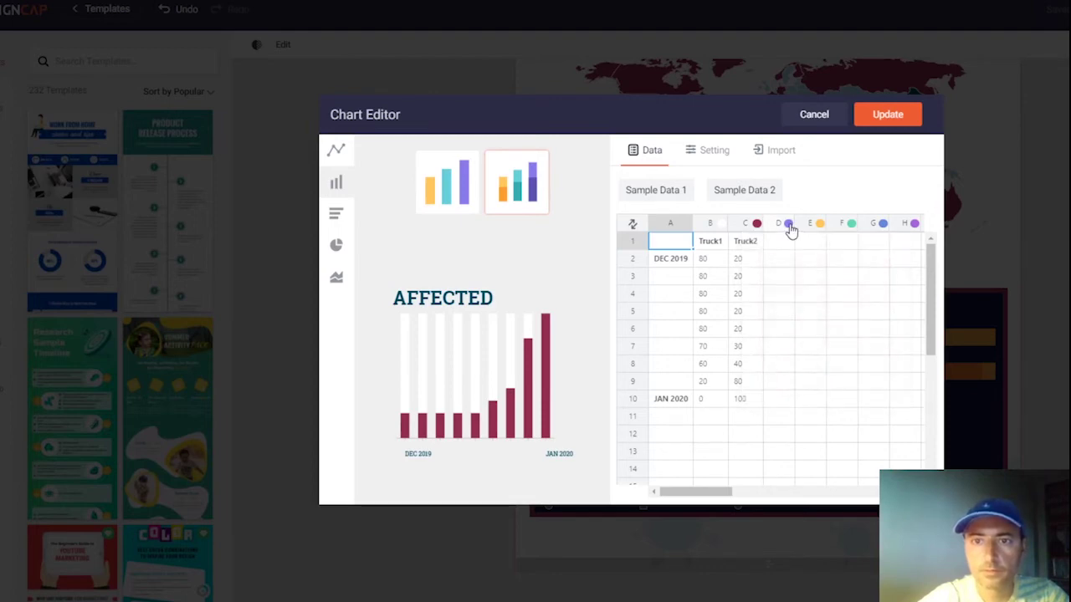
# Step: Apply the recoloured "AFFECTED" bar chart to the infographic, leaving its unused column colours as they are
pyautogui.click(822, 226)
pyautogui.click(822, 226)
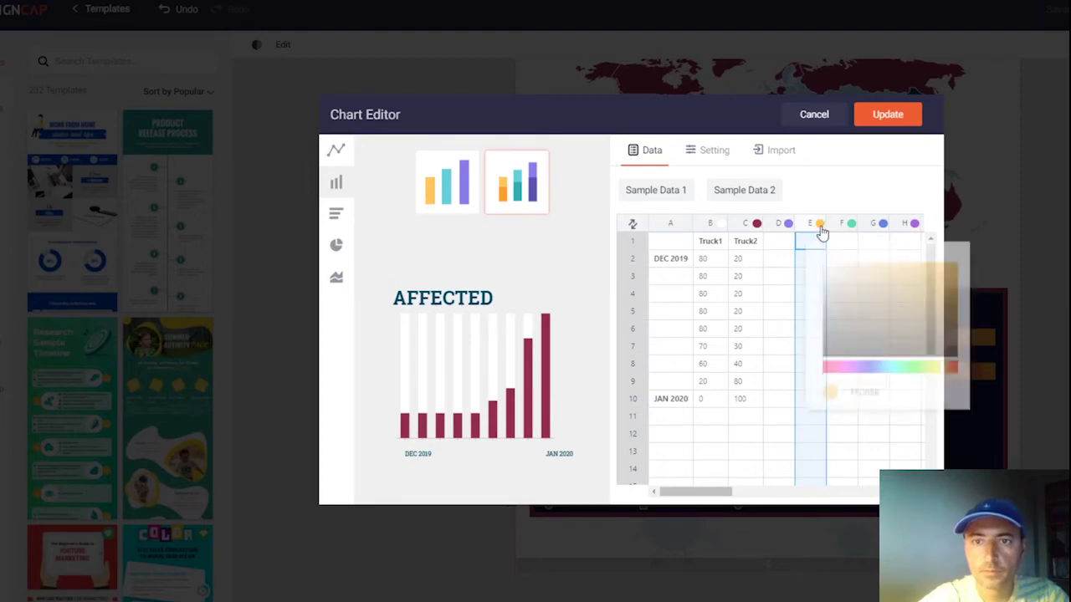
pyautogui.click(848, 229)
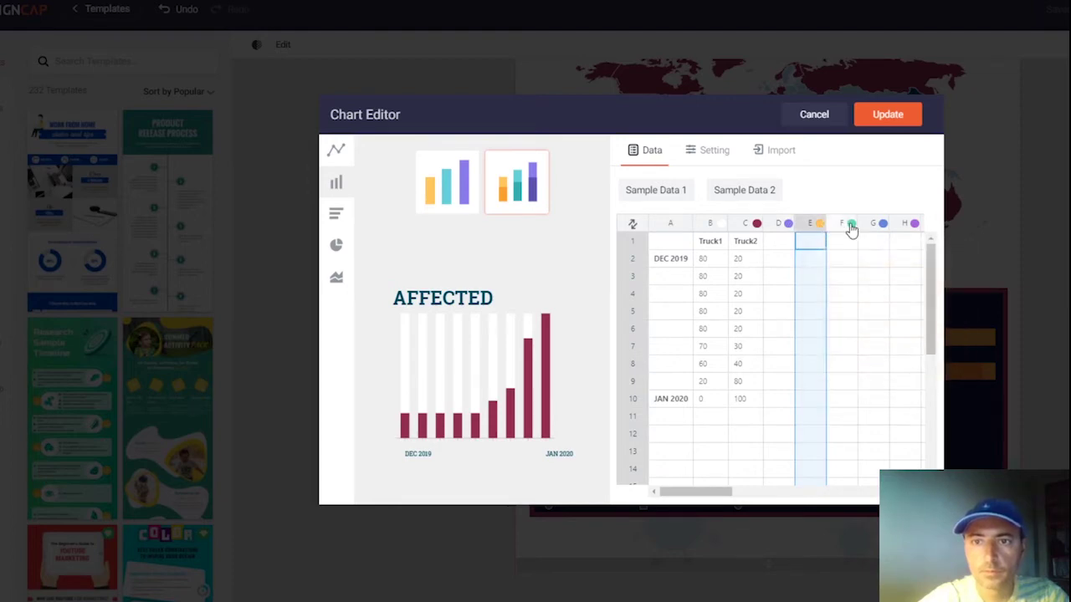
pyautogui.click(884, 114)
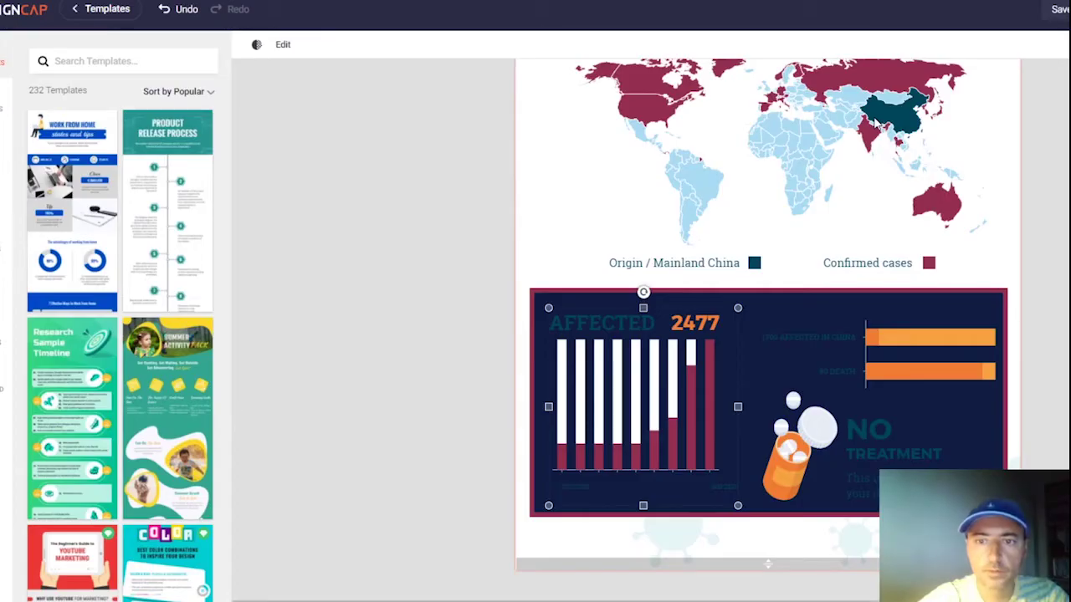
# Step: Recolour the "2477" figure above the "AFFECTED" bar chart white
pyautogui.click(691, 327)
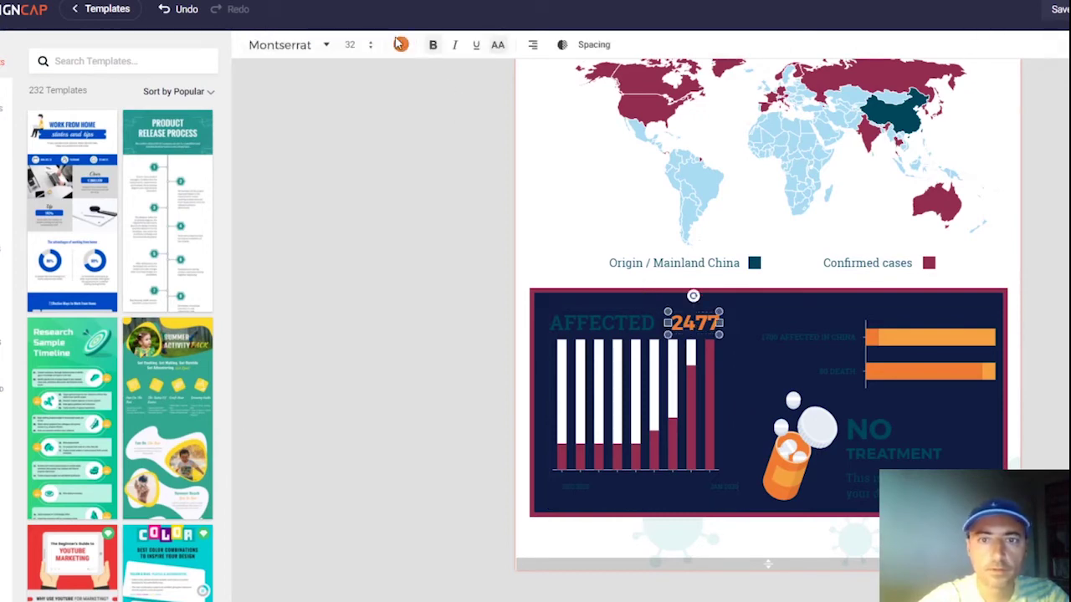
pyautogui.click(401, 48)
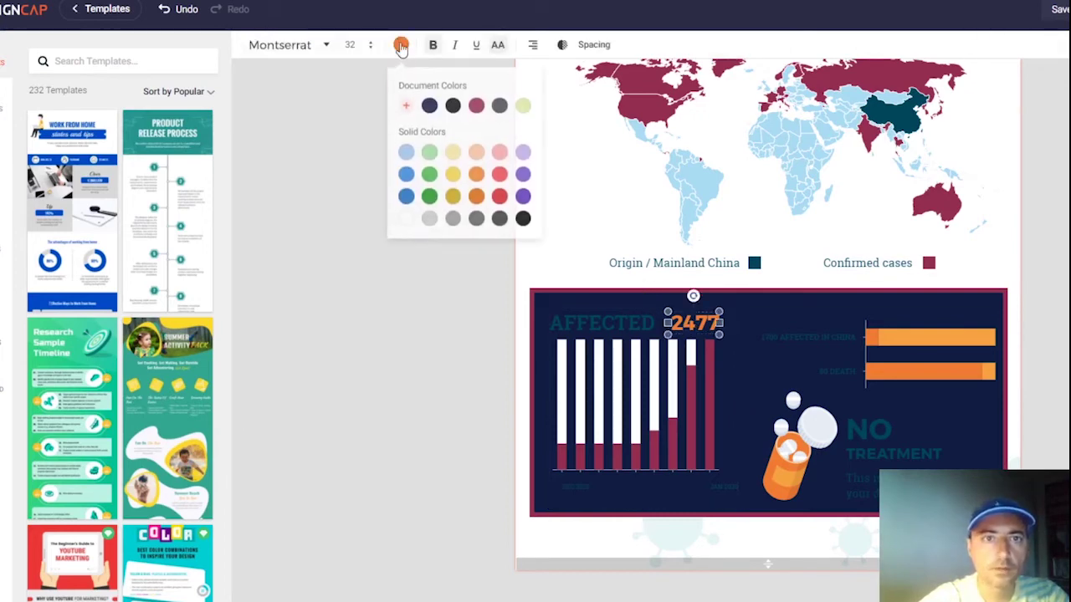
pyautogui.click(407, 217)
pyautogui.click(470, 391)
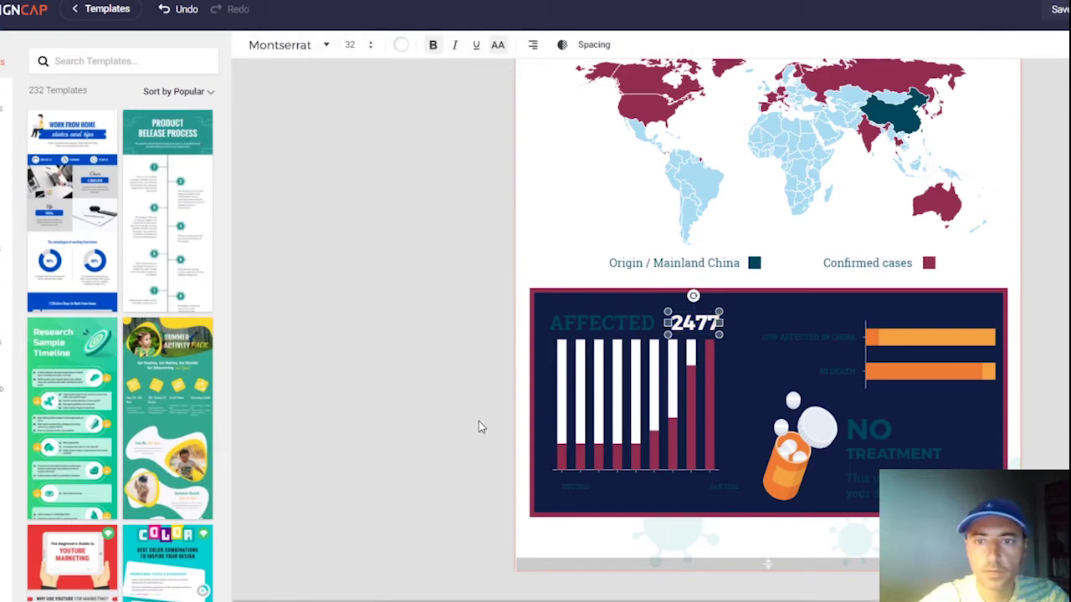
# Step: Open the "1700 AFFECTED IN CHINA" and "80 DEATH" bar chart for editing and set its Truck1 series colour to 922D50
pyautogui.click(989, 336)
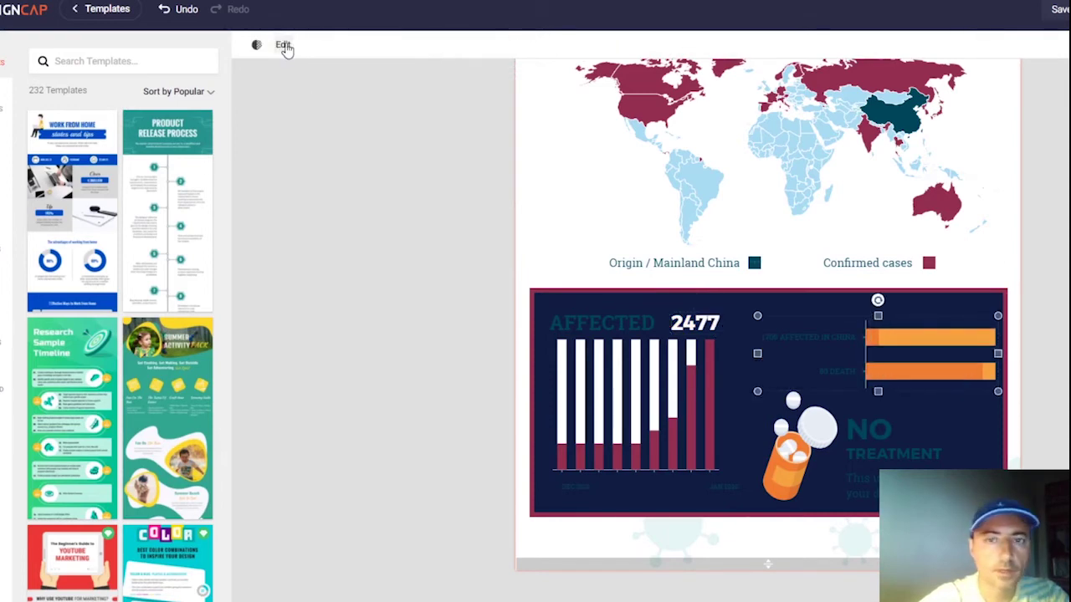
pyautogui.click(285, 43)
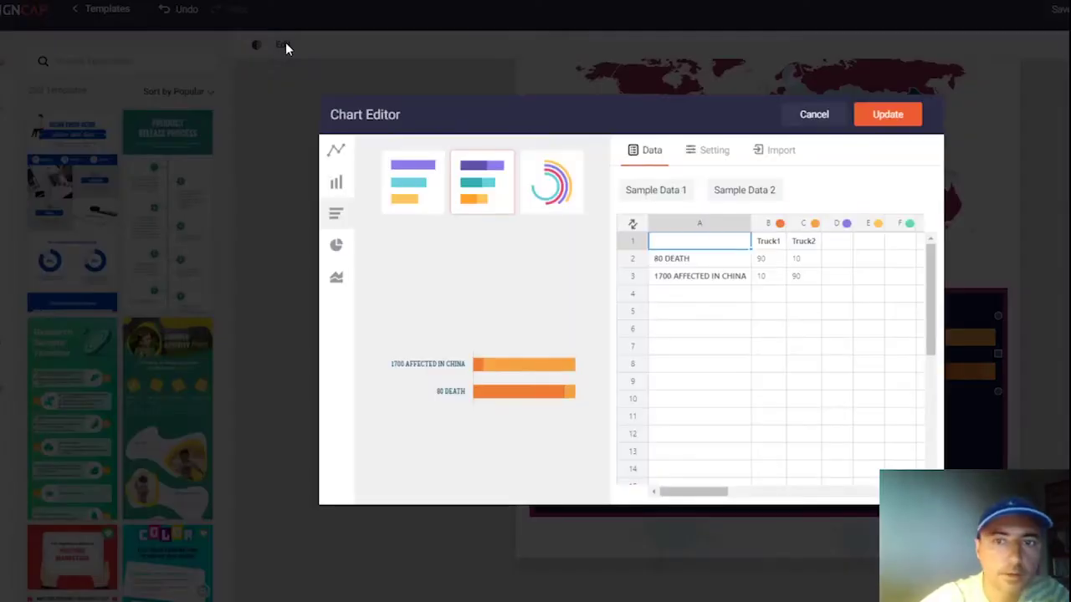
pyautogui.click(779, 224)
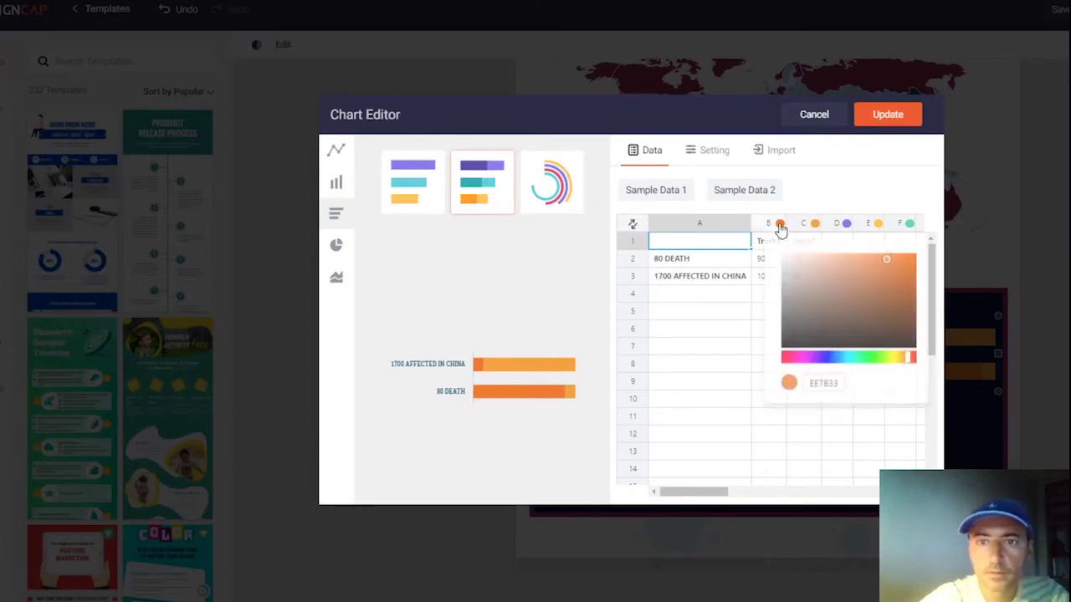
pyautogui.doubleClick(841, 374)
pyautogui.press('BackSpace')
pyautogui.write('922D50')
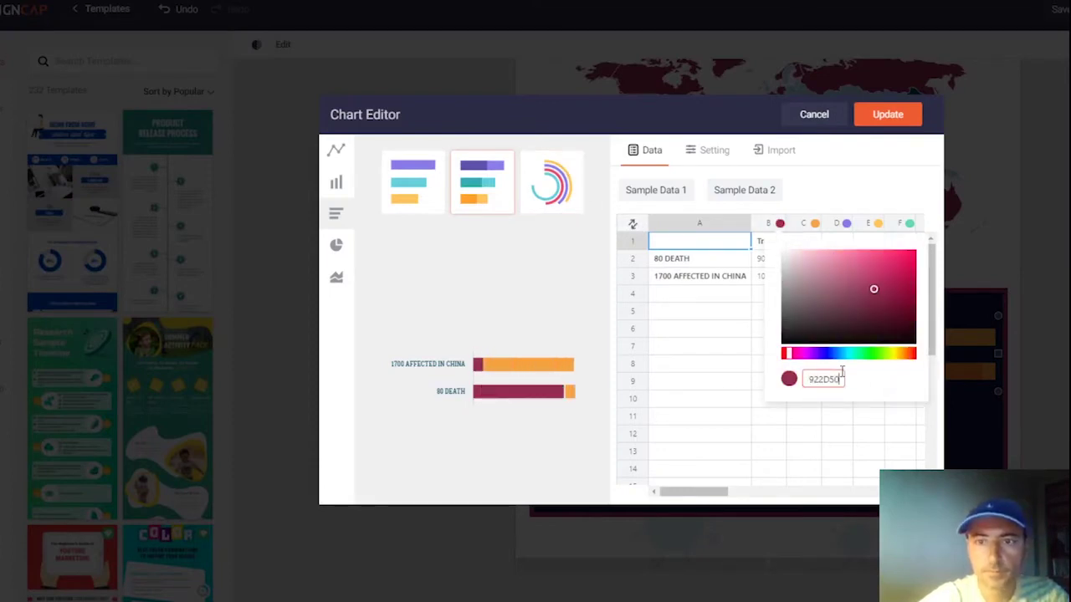
# Step: Copy the Charcoal hex code from Coolors and set the colour of the chart's empty column E to 424B54
pyautogui.click(813, 223)
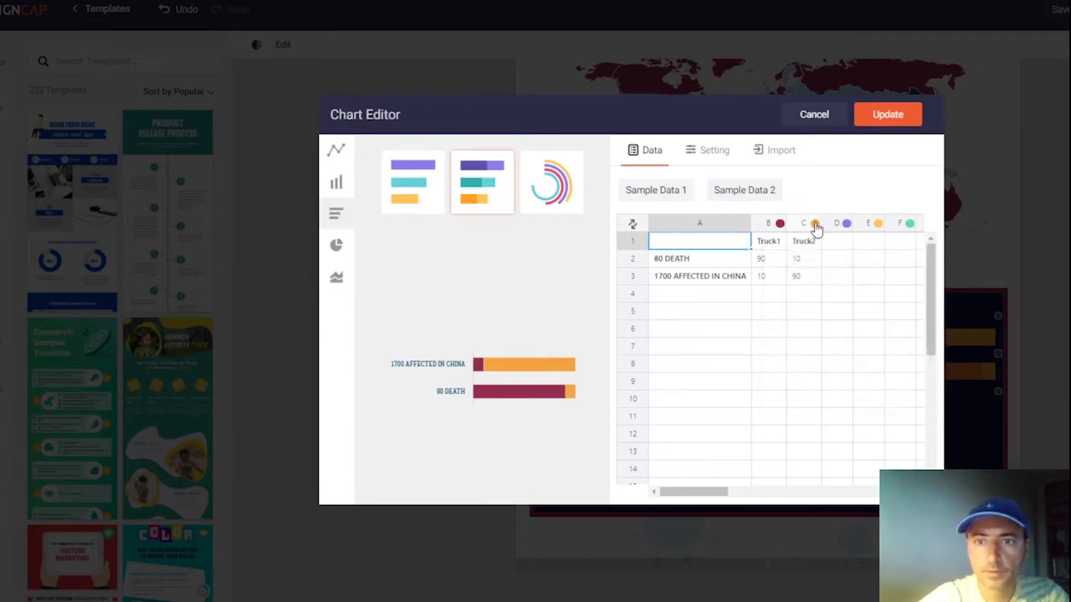
pyautogui.click(879, 224)
pyautogui.click(937, 378)
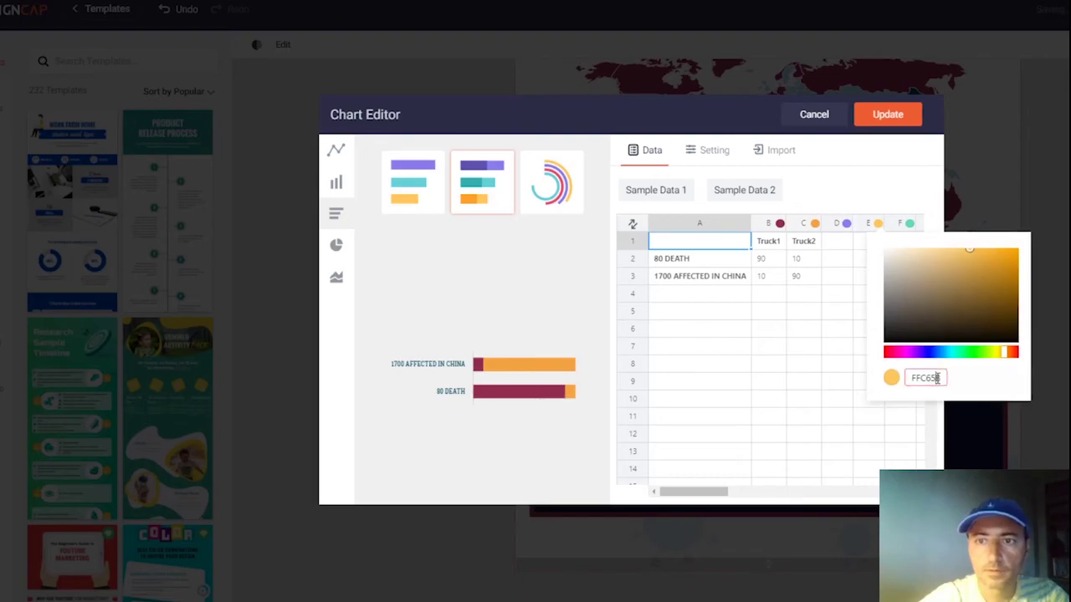
pyautogui.hotkey('alt', 'Tab')
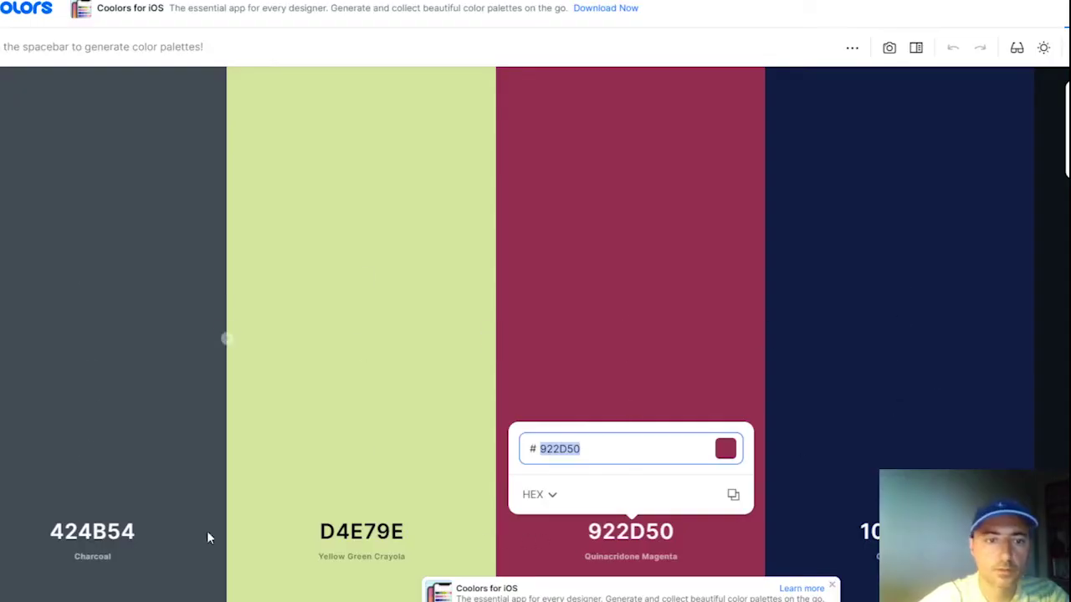
pyautogui.click(117, 535)
pyautogui.hotkey('ctrl', 'c')
pyautogui.hotkey('alt', 'Tab')
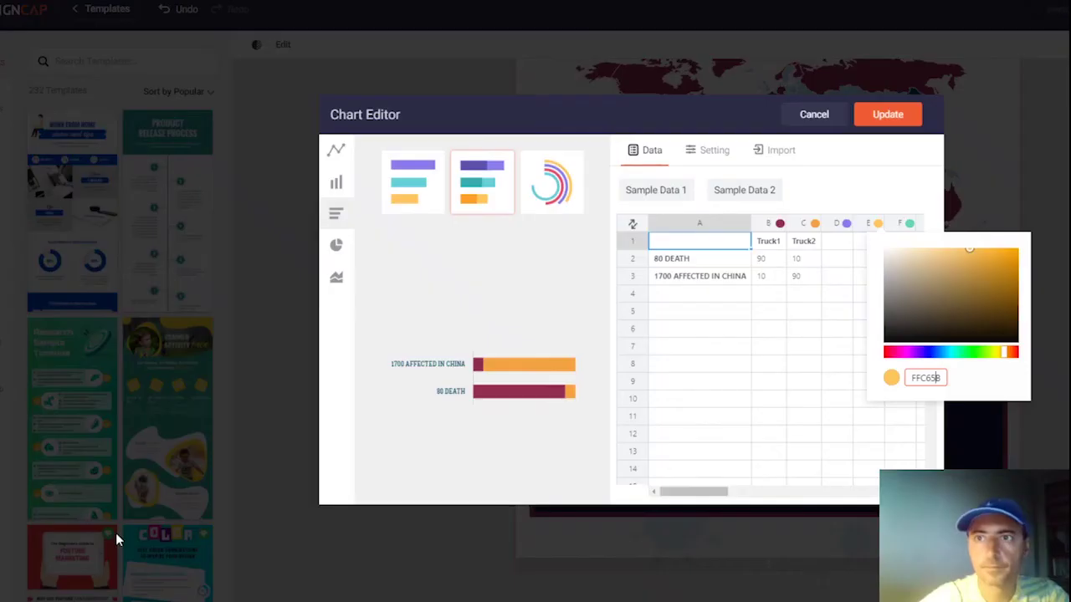
pyautogui.hotkey('ctrl', 'a')
pyautogui.press('BackSpace')
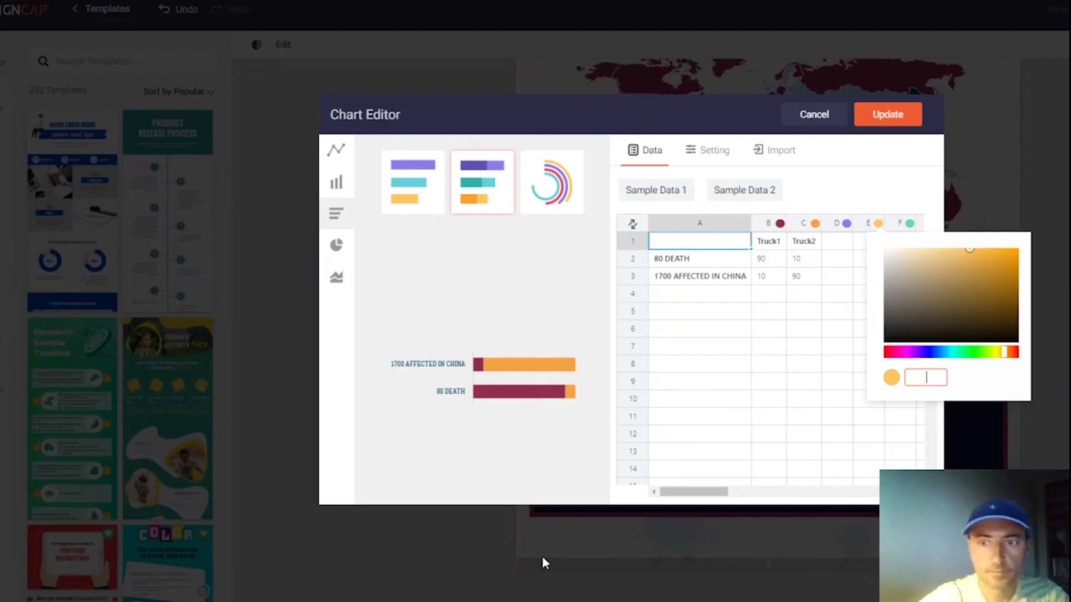
pyautogui.hotkey('ctrl', 'v')
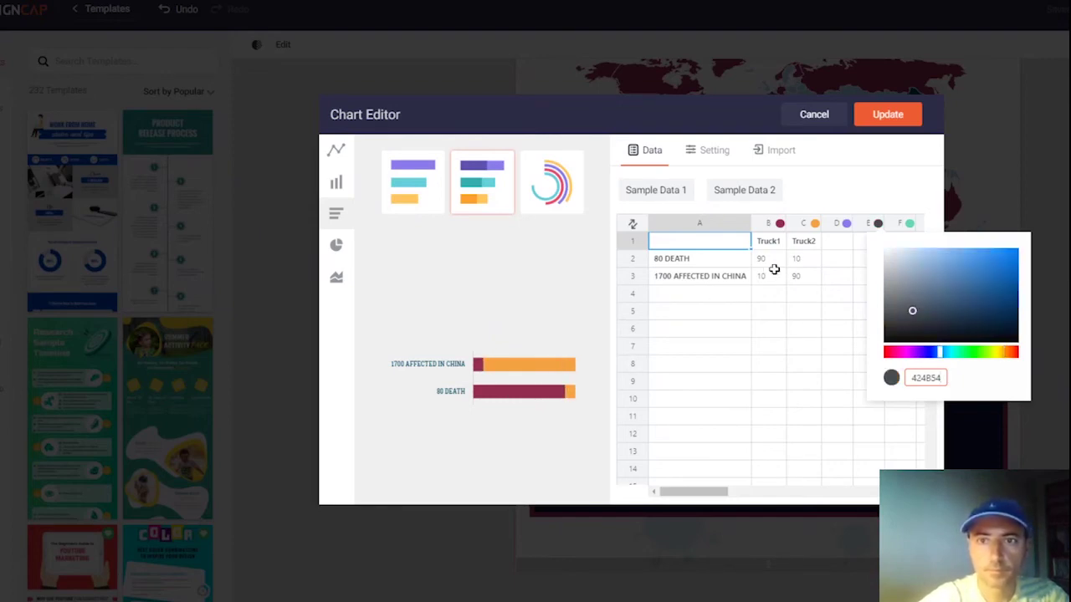
# Step: Set the colour of the Truck2 series to 424B54 and apply the recoloured bar chart to the infographic
pyautogui.click(816, 227)
pyautogui.click(816, 226)
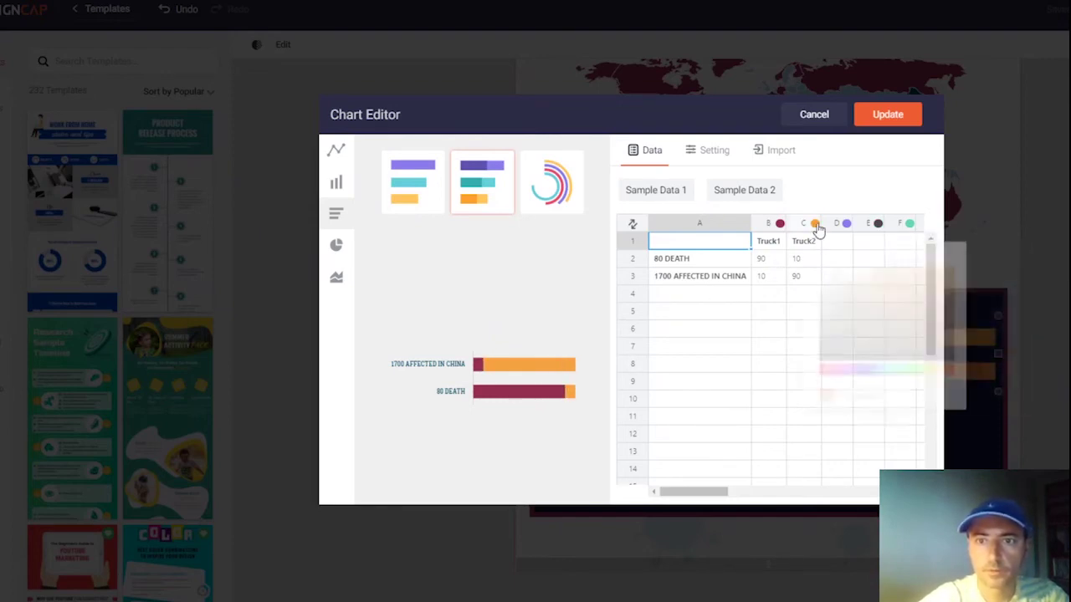
pyautogui.click(879, 378)
pyautogui.press('BackSpace')
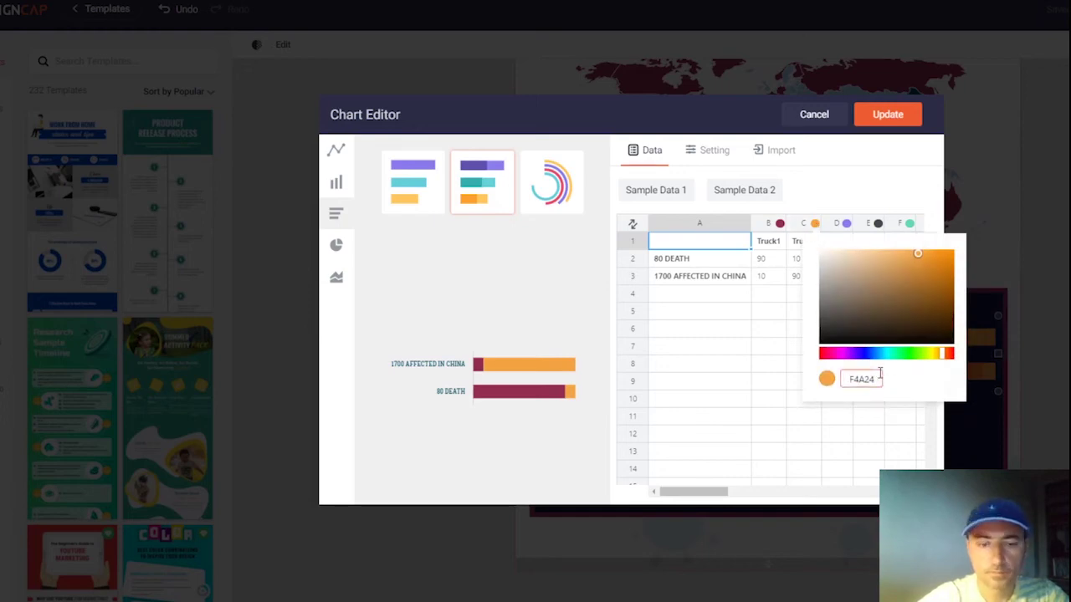
pyautogui.hotkey('ctrl', 'v')
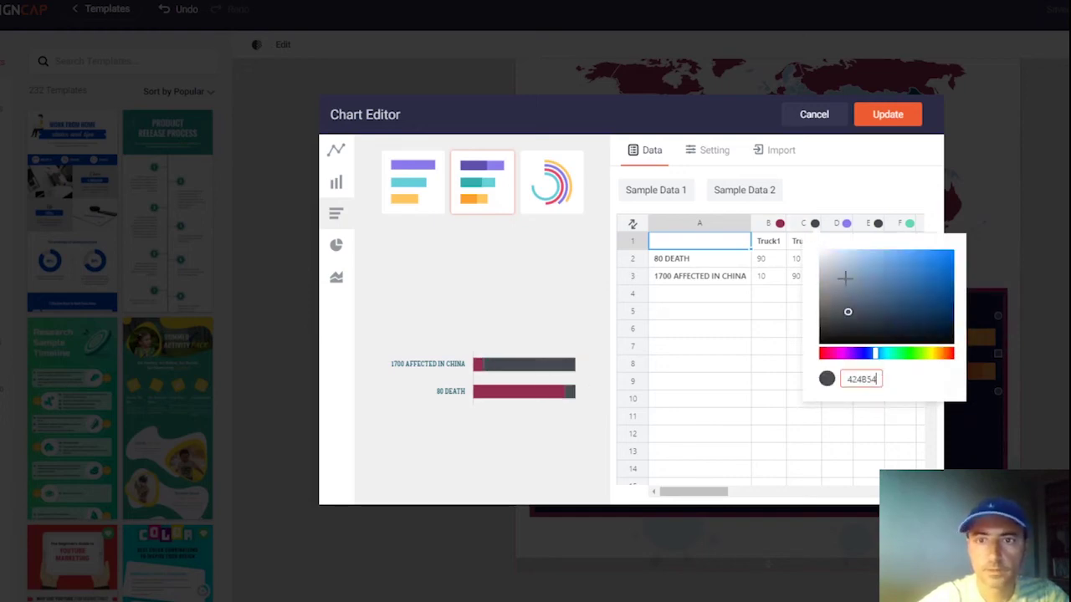
pyautogui.click(897, 117)
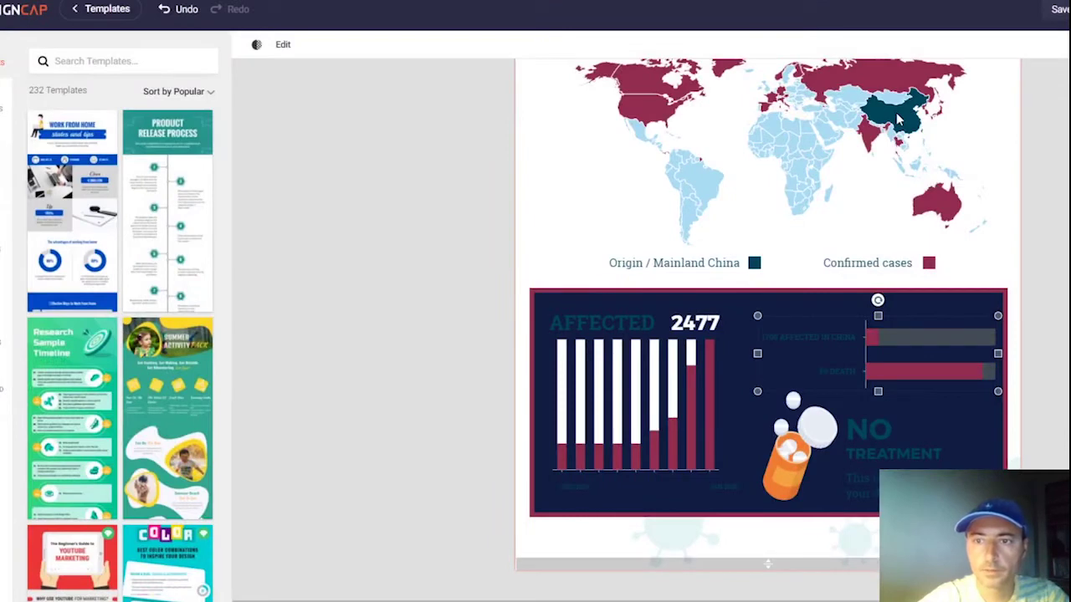
# Step: Recolour the "NO" and "TREATMENT" headings and the paragraph below them white
pyautogui.click(857, 431)
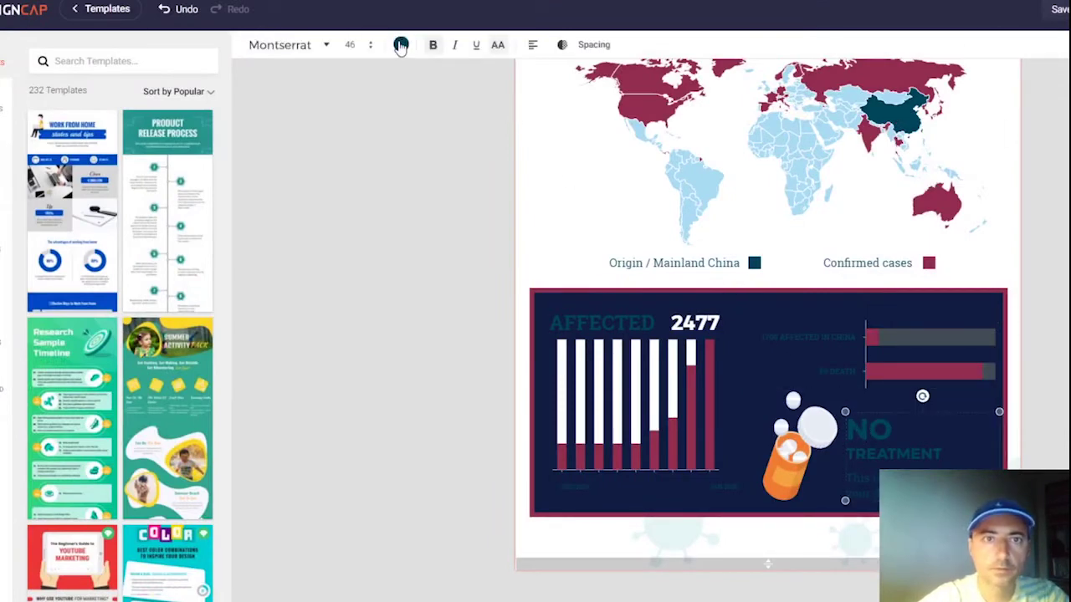
pyautogui.click(401, 46)
pyautogui.click(406, 216)
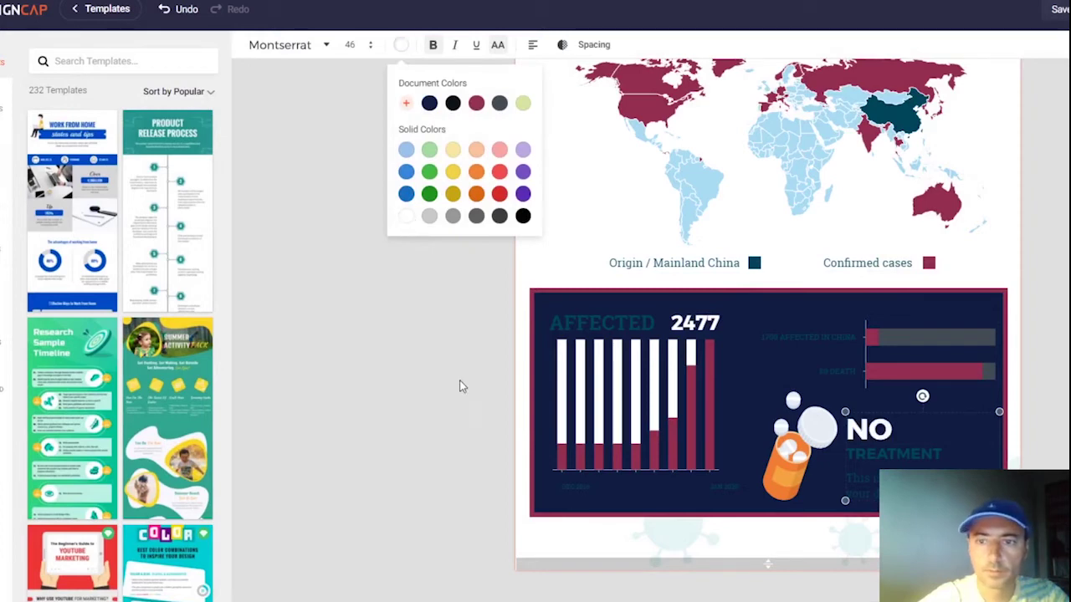
pyautogui.click(918, 456)
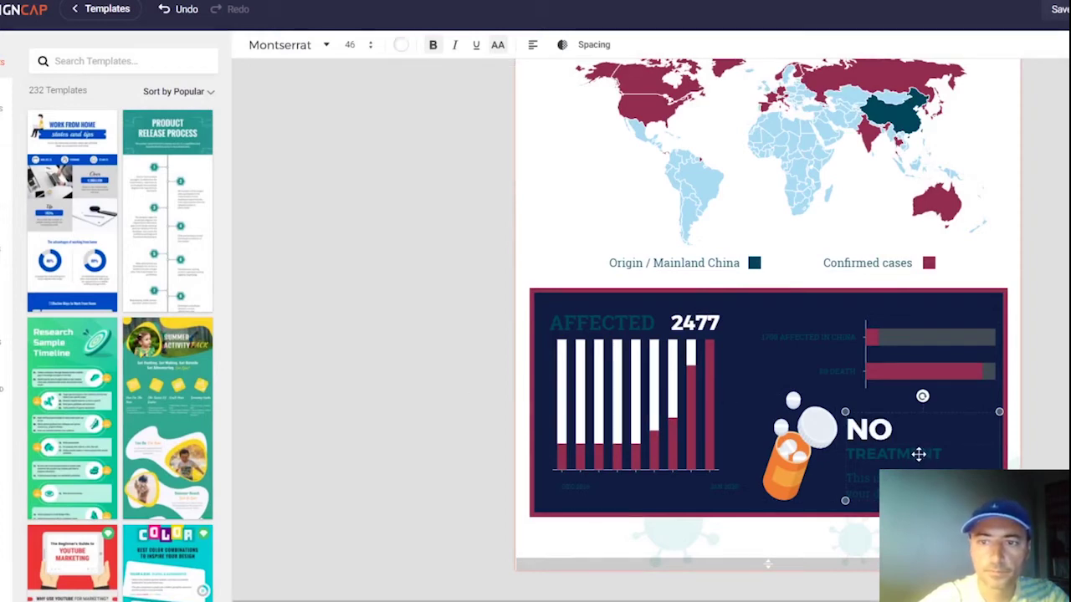
pyautogui.click(918, 454)
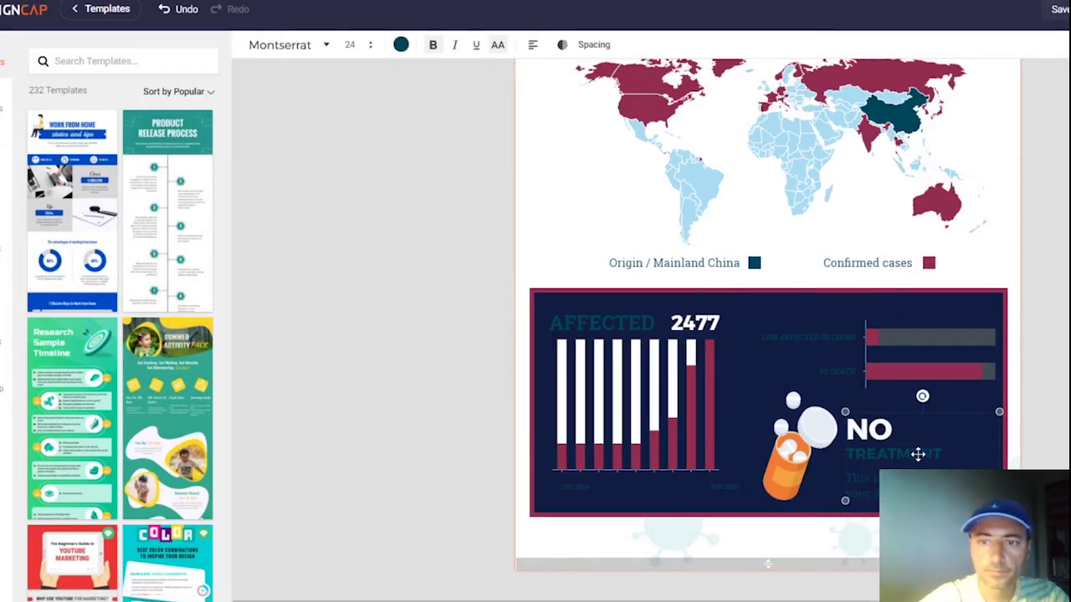
pyautogui.click(401, 45)
pyautogui.click(407, 217)
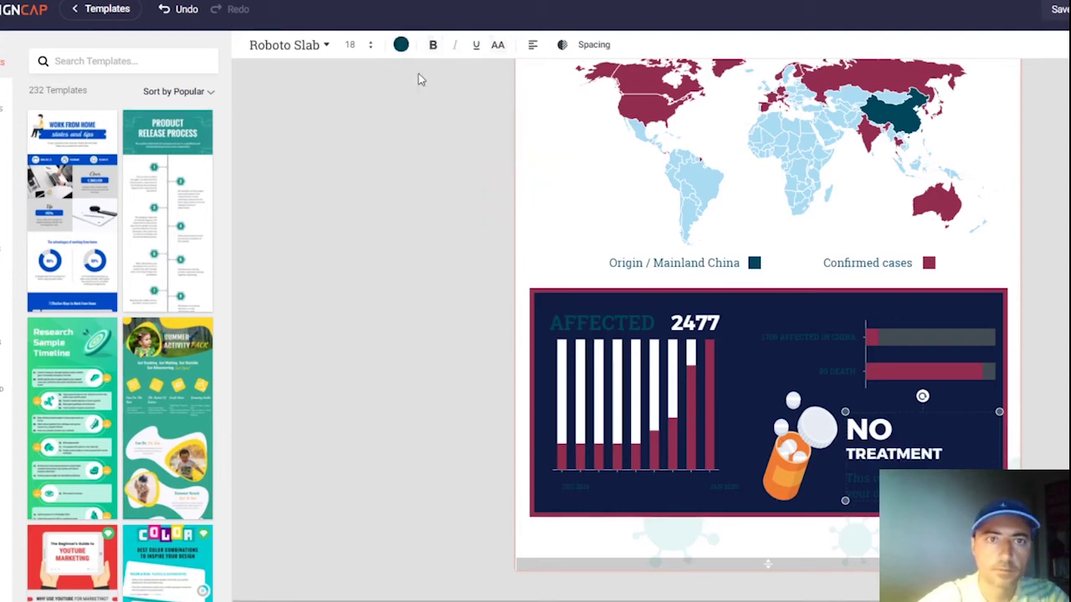
pyautogui.click(401, 45)
pyautogui.click(407, 219)
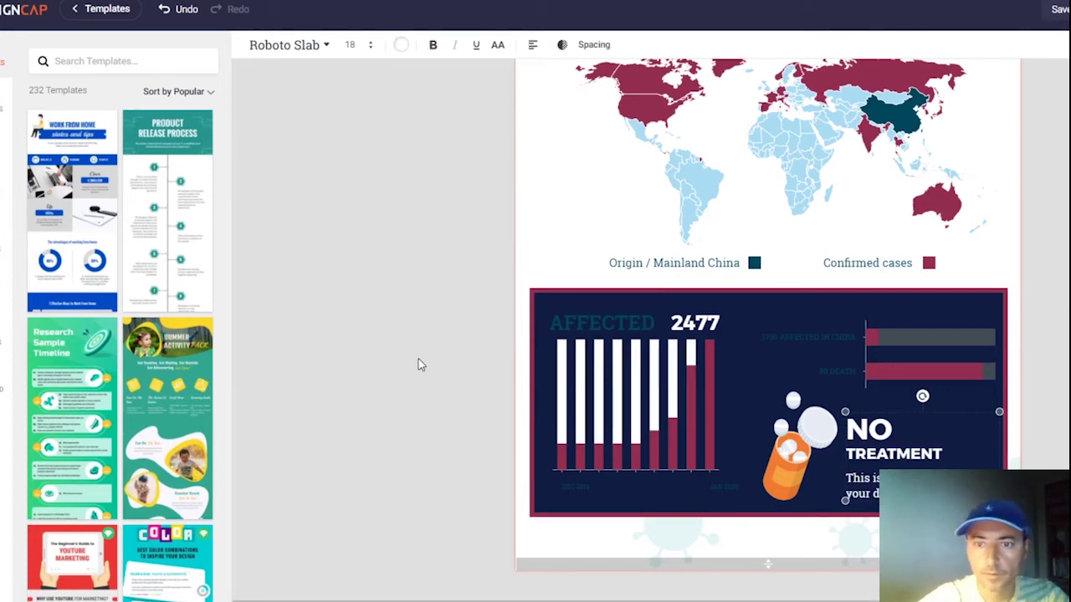
# Step: Open the "1700 AFFECTED IN CHINA" and "80 DEATH" bar chart for editing and check its available settings
pyautogui.click(571, 489)
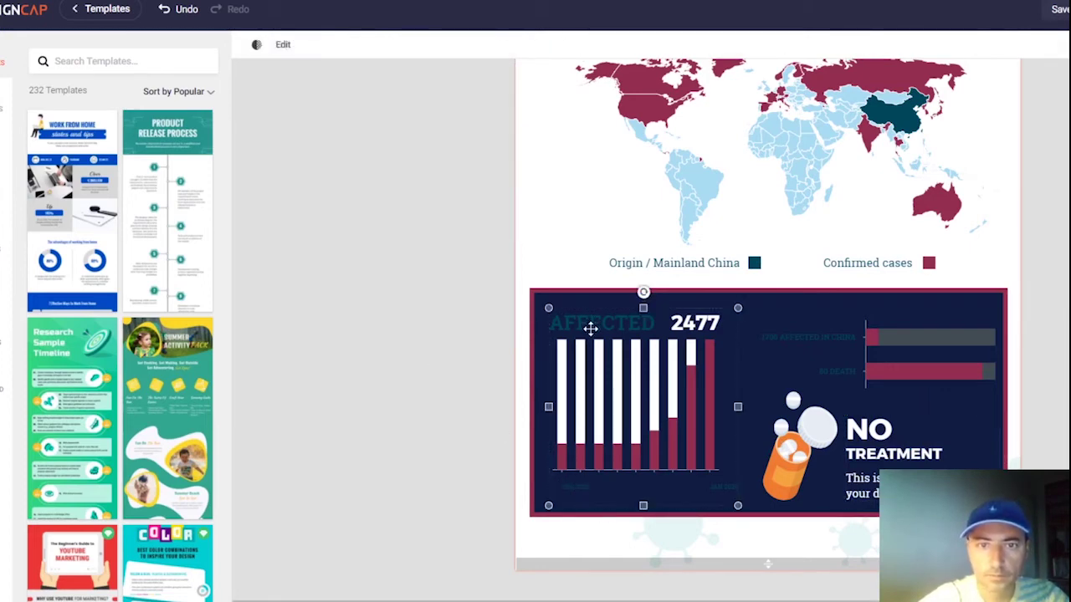
pyautogui.click(815, 351)
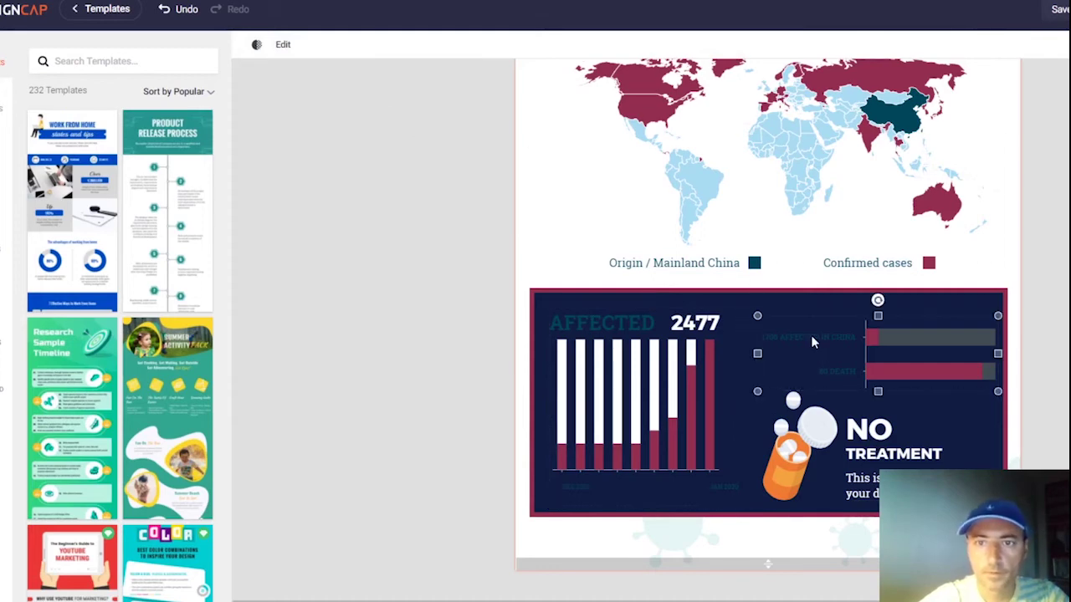
pyautogui.click(283, 46)
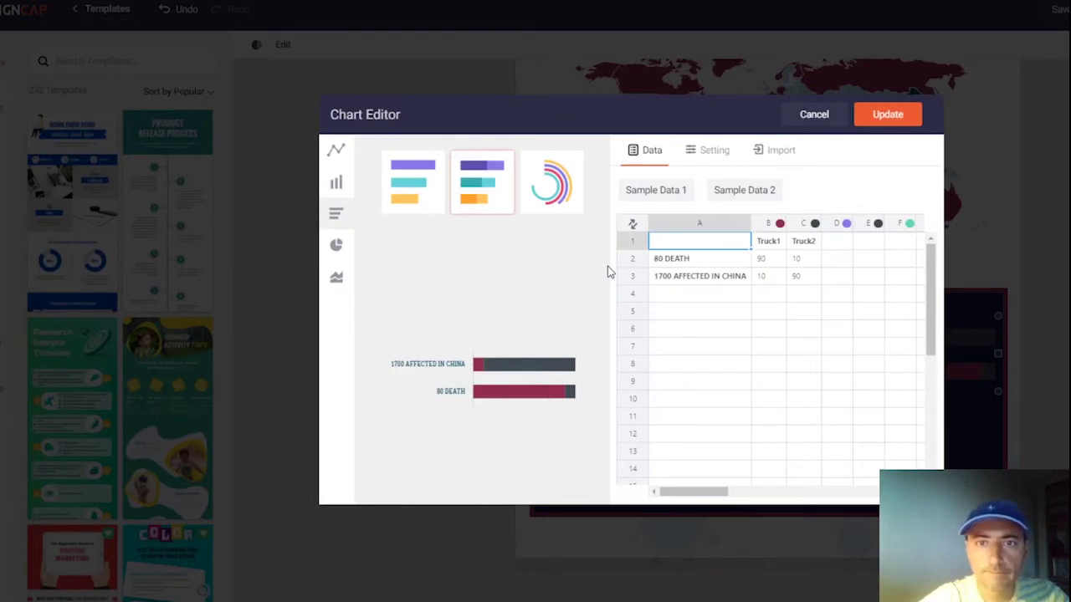
pyautogui.click(715, 152)
pyautogui.click(644, 153)
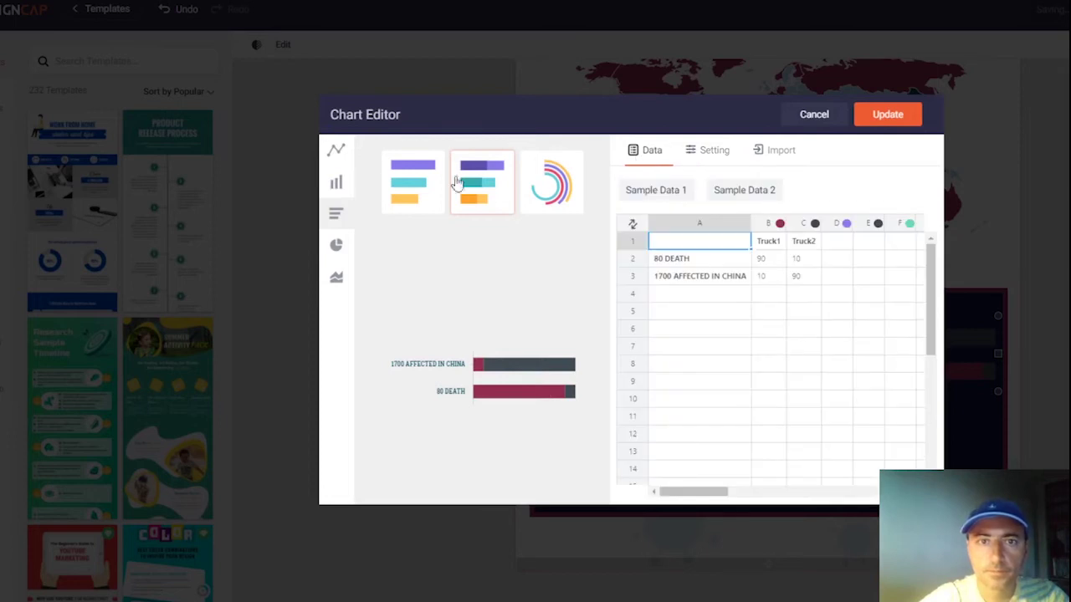
# Step: Preview the column and horizontal bar types for the chart, change it to a line chart and apply it to the infographic
pyautogui.click(343, 157)
pyautogui.click(341, 185)
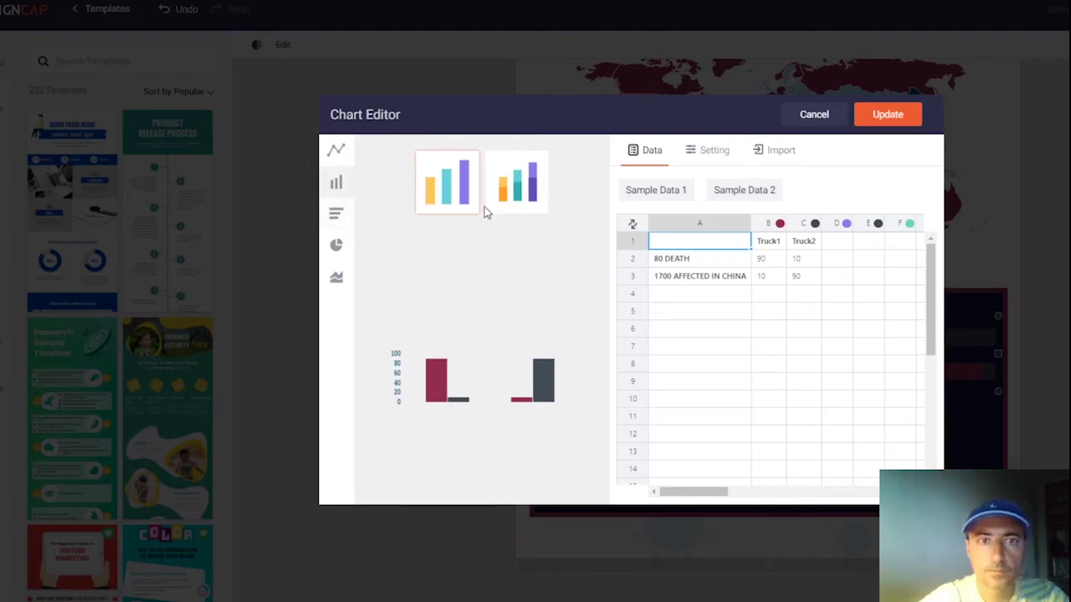
pyautogui.click(338, 217)
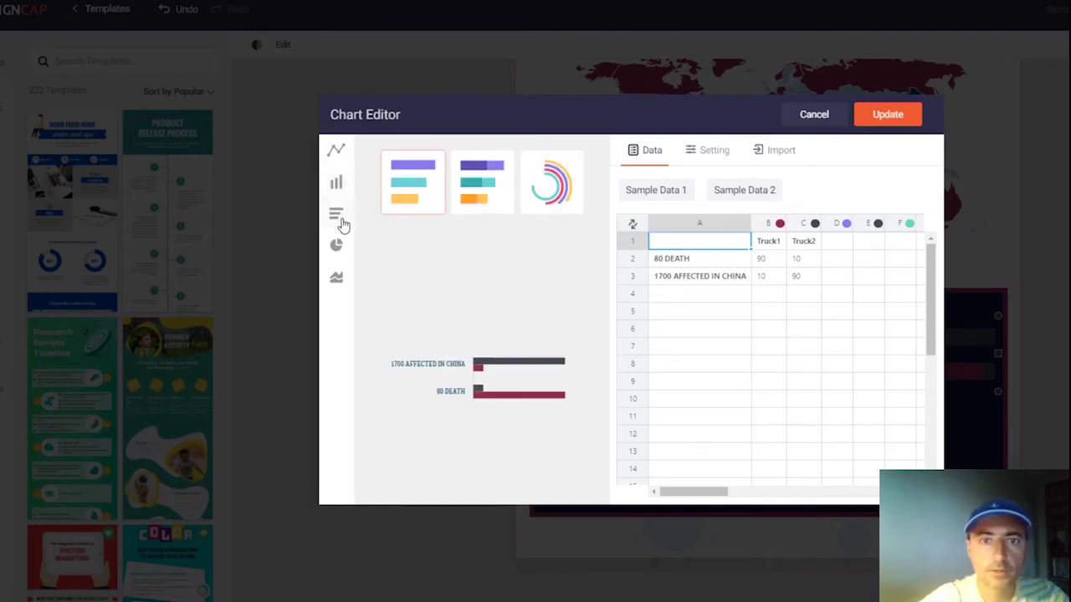
pyautogui.click(337, 153)
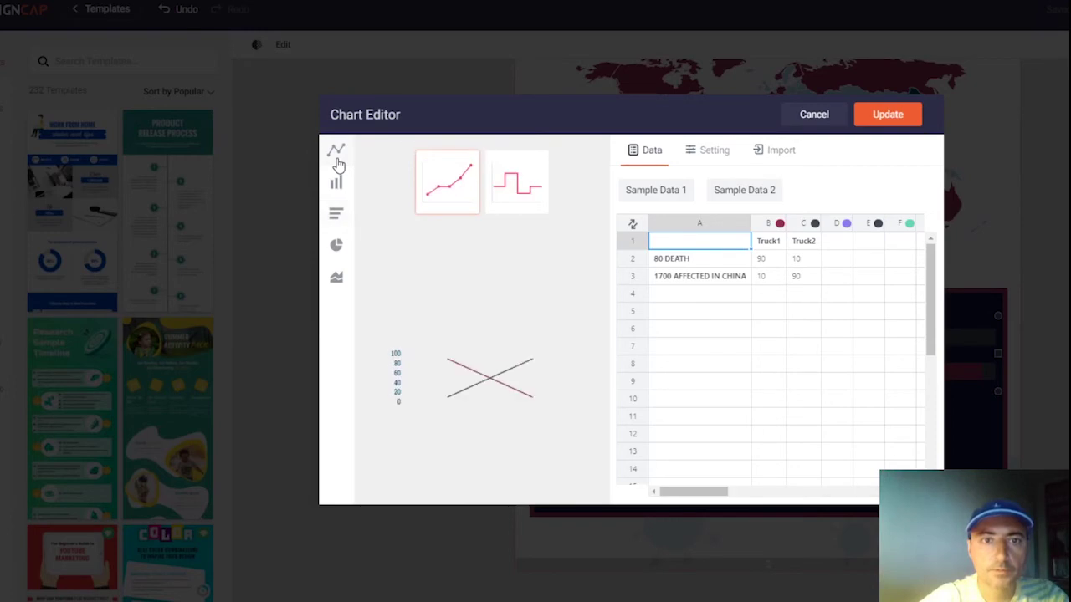
pyautogui.click(883, 117)
# Step: Change the line chart beside the "AFFECTED 2477" chart to a grouped column chart and apply it to the infographic
pyautogui.moveTo(820, 334)
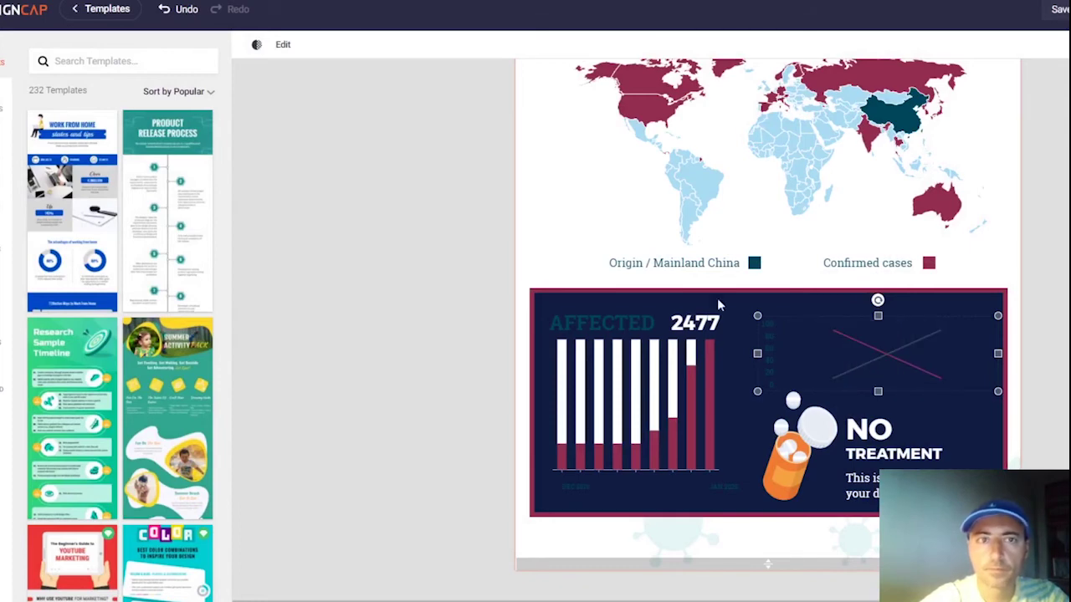
pyautogui.click(282, 44)
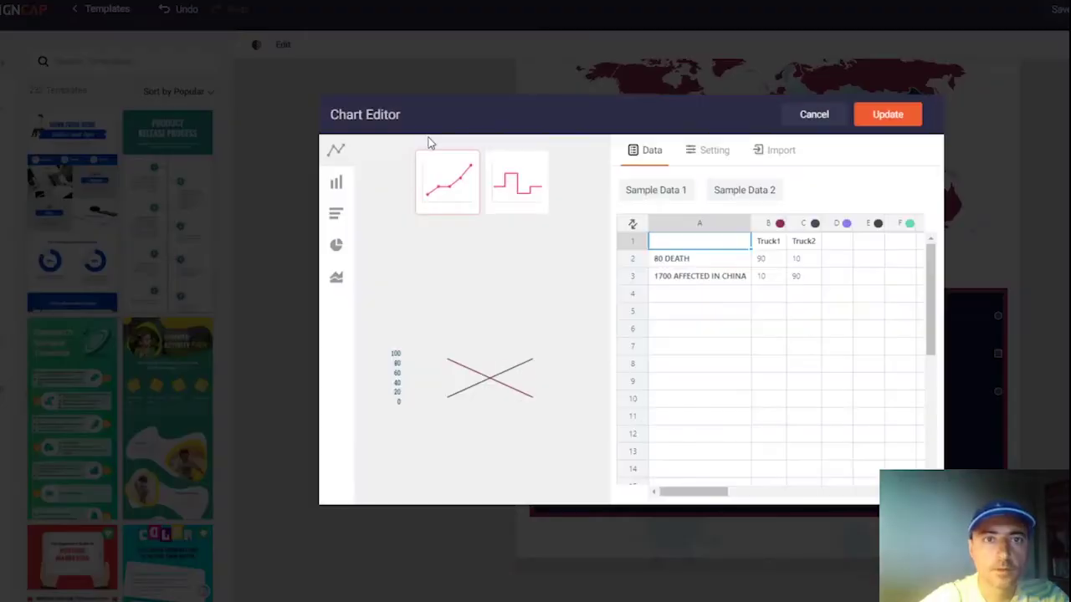
pyautogui.click(337, 185)
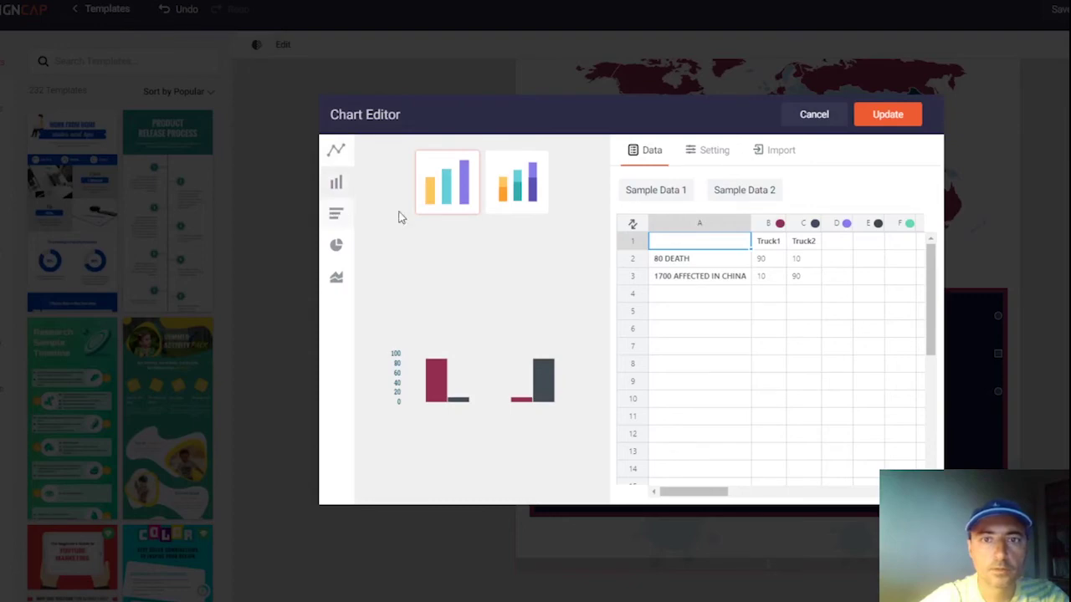
pyautogui.click(878, 114)
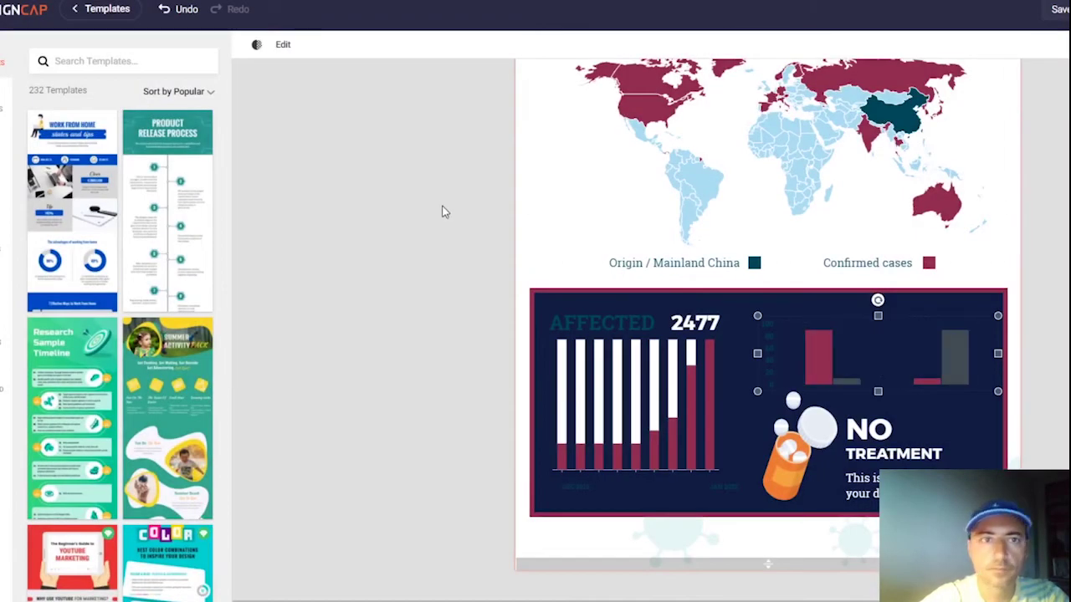
# Step: Change the column chart above the pill bottle to a horizontal grouped bar chart and apply it to the infographic
pyautogui.click(284, 45)
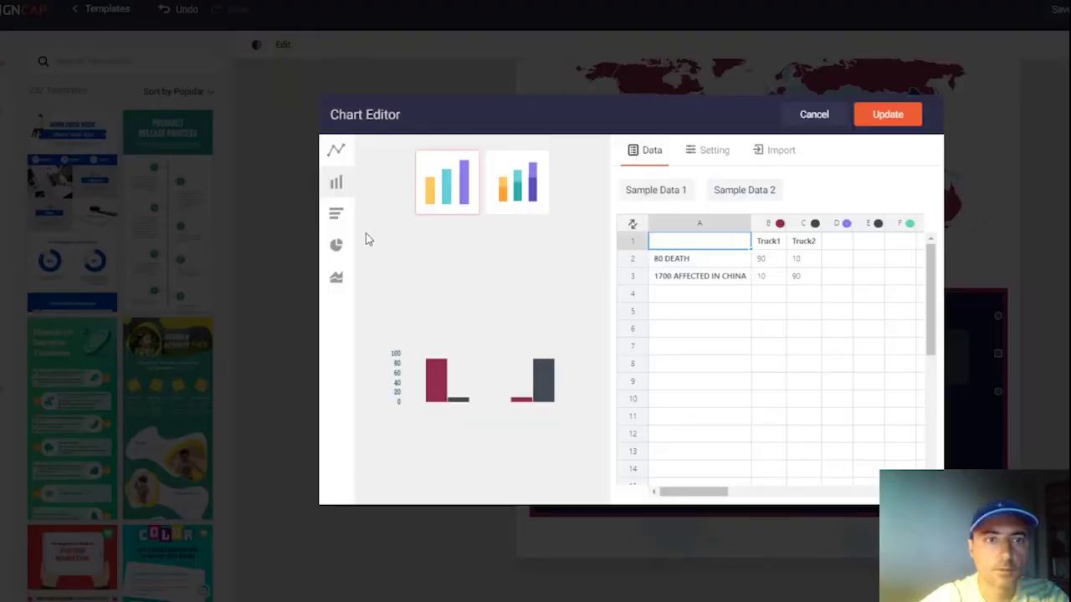
pyautogui.click(336, 214)
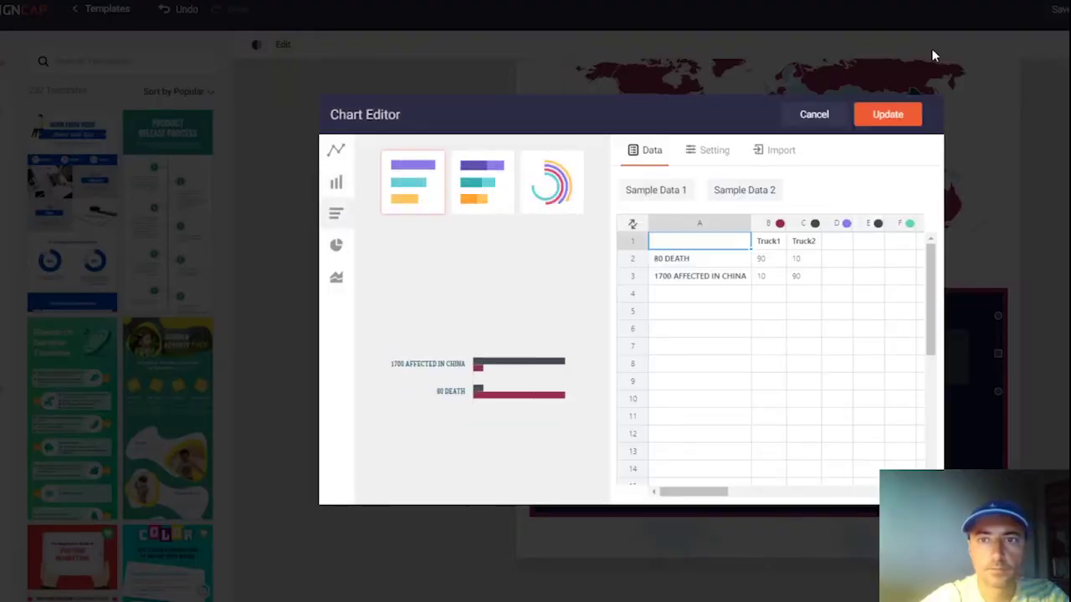
pyautogui.click(898, 123)
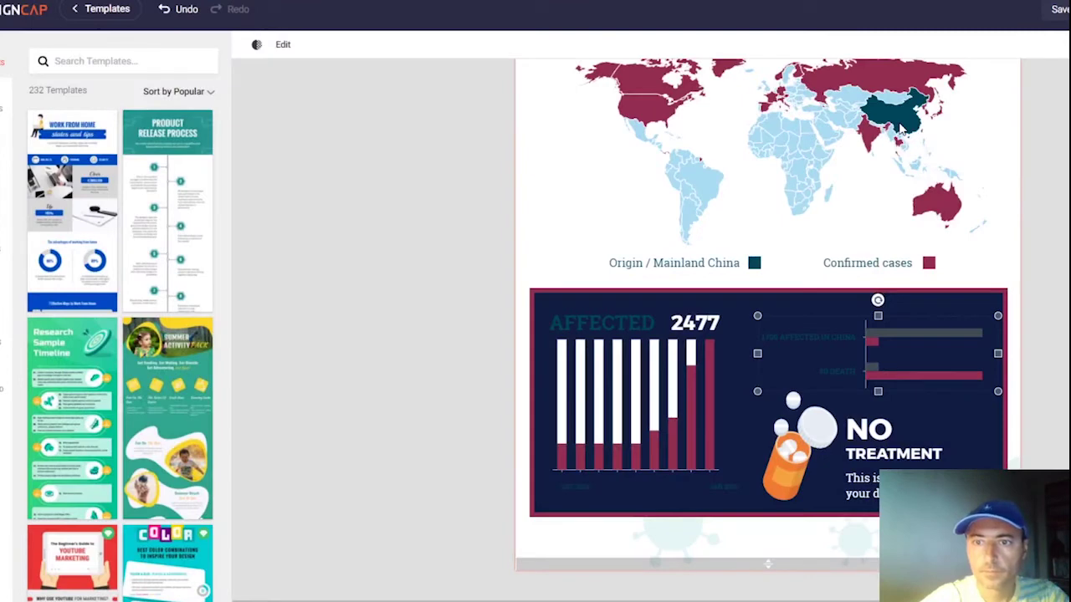
# Step: Recolour the axis labels of the "1700 AFFECTED IN CHINA" and "80 DEATH" bar chart white and apply the change
pyautogui.doubleClick(787, 339)
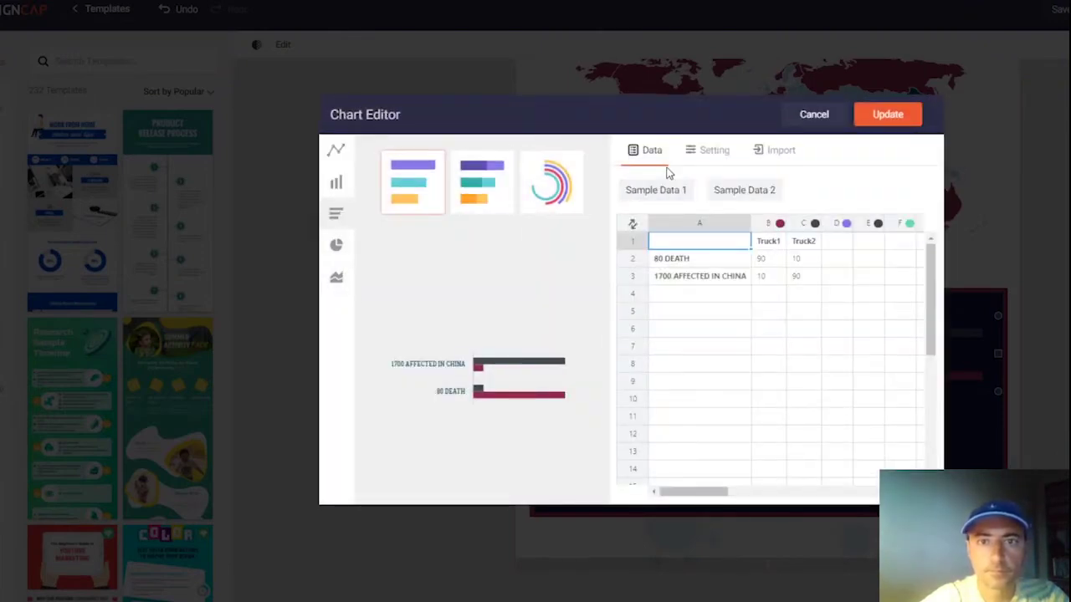
pyautogui.click(705, 258)
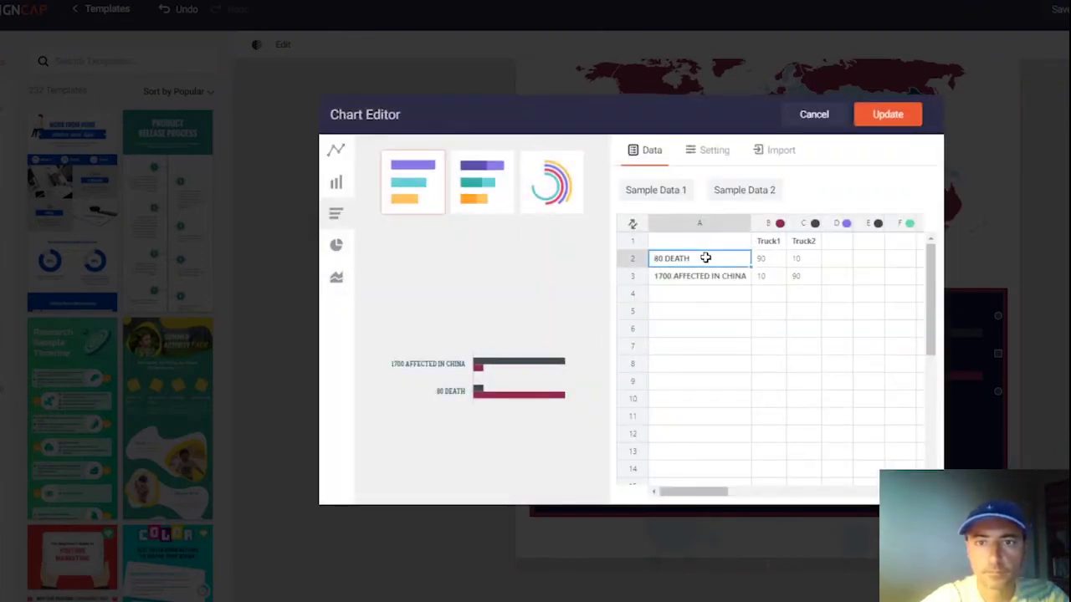
pyautogui.click(684, 279)
pyautogui.click(682, 224)
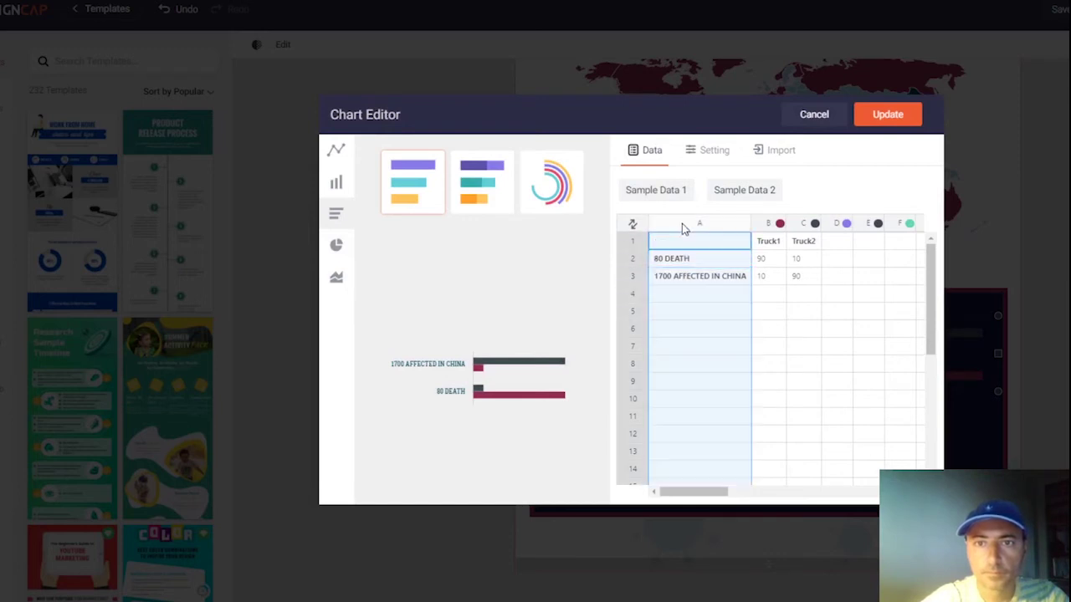
pyautogui.click(711, 158)
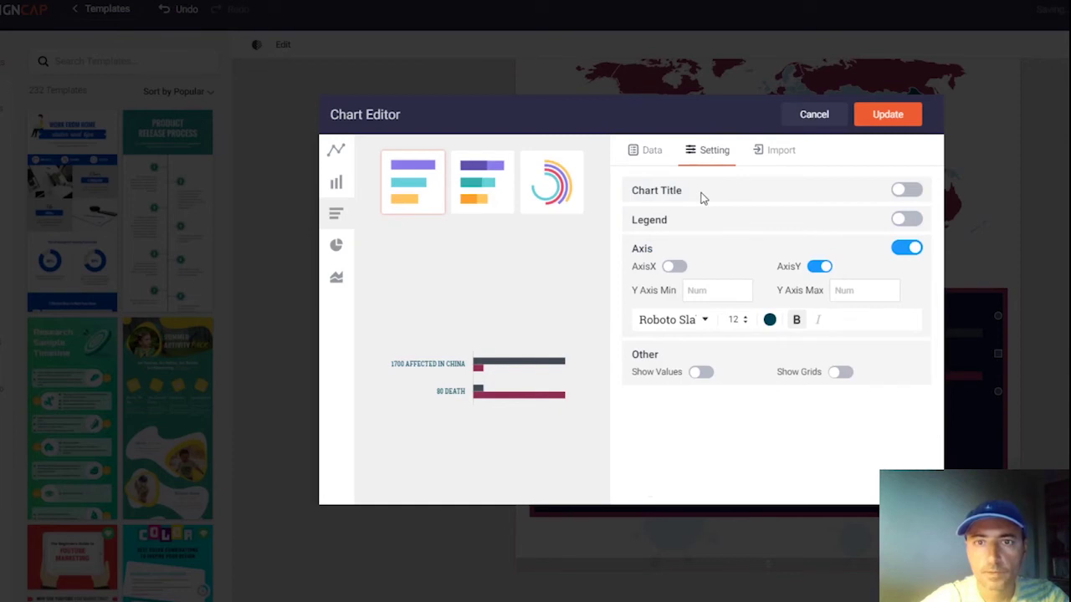
pyautogui.click(770, 320)
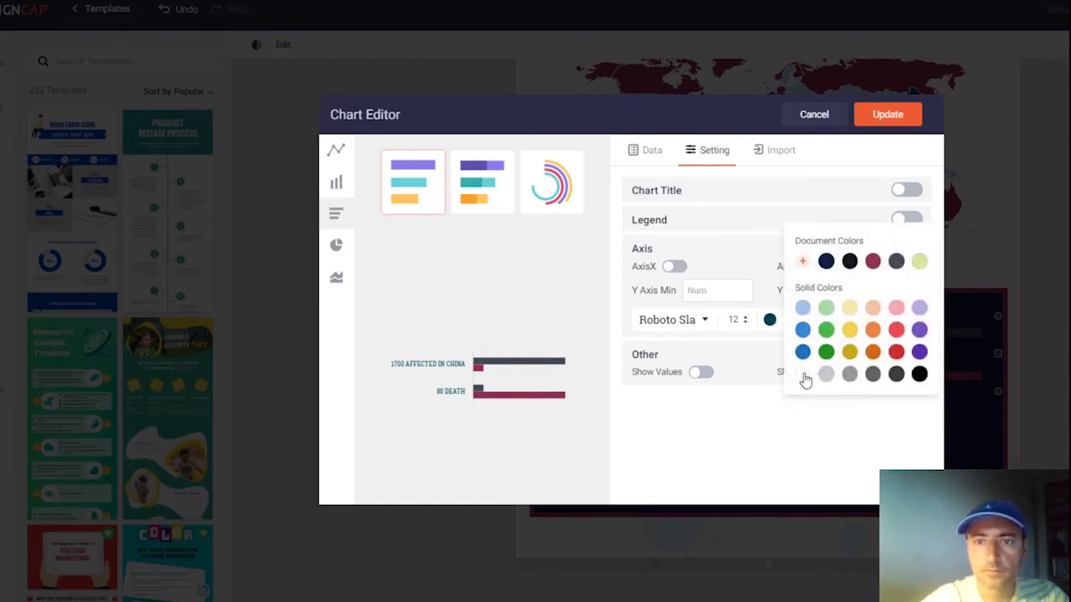
pyautogui.click(803, 377)
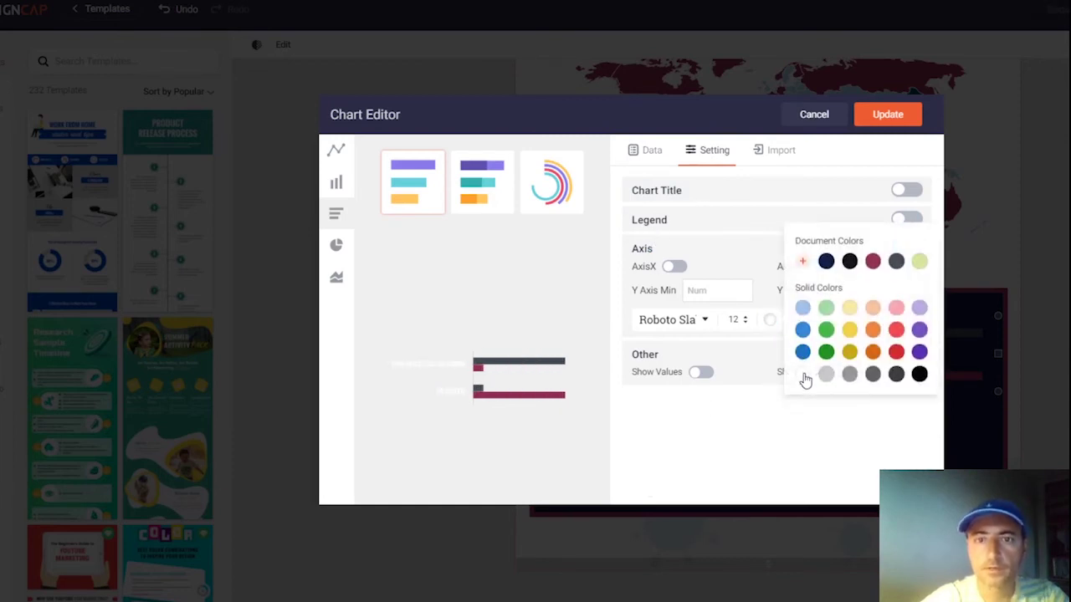
pyautogui.click(888, 114)
# Step: Try to recolour both the title and the axis labels of the "AFFECTED" chart white in one update, and undo it
pyautogui.click(708, 463)
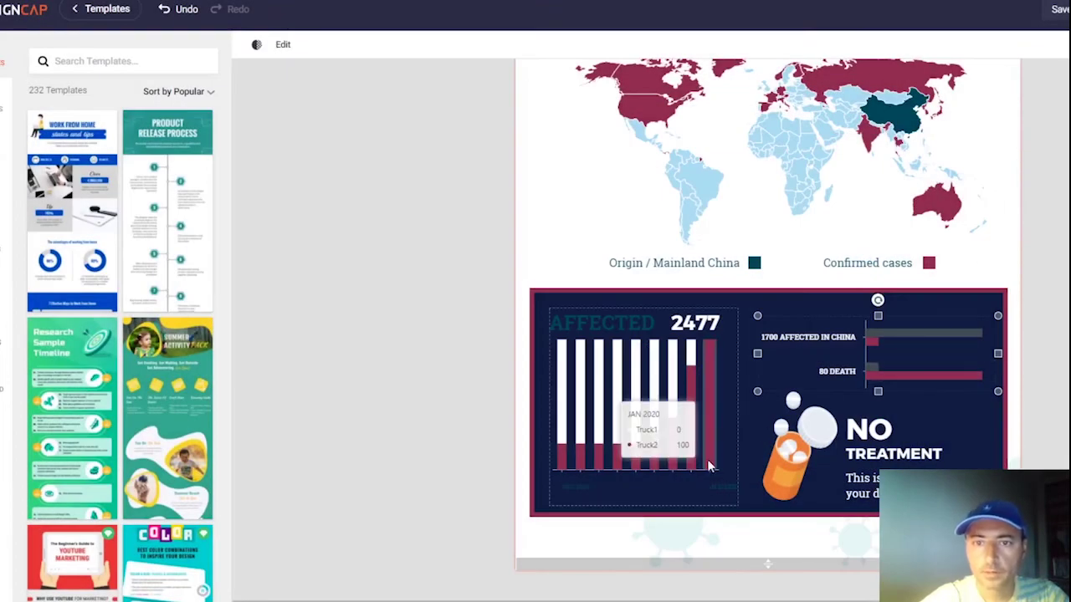
pyautogui.click(282, 44)
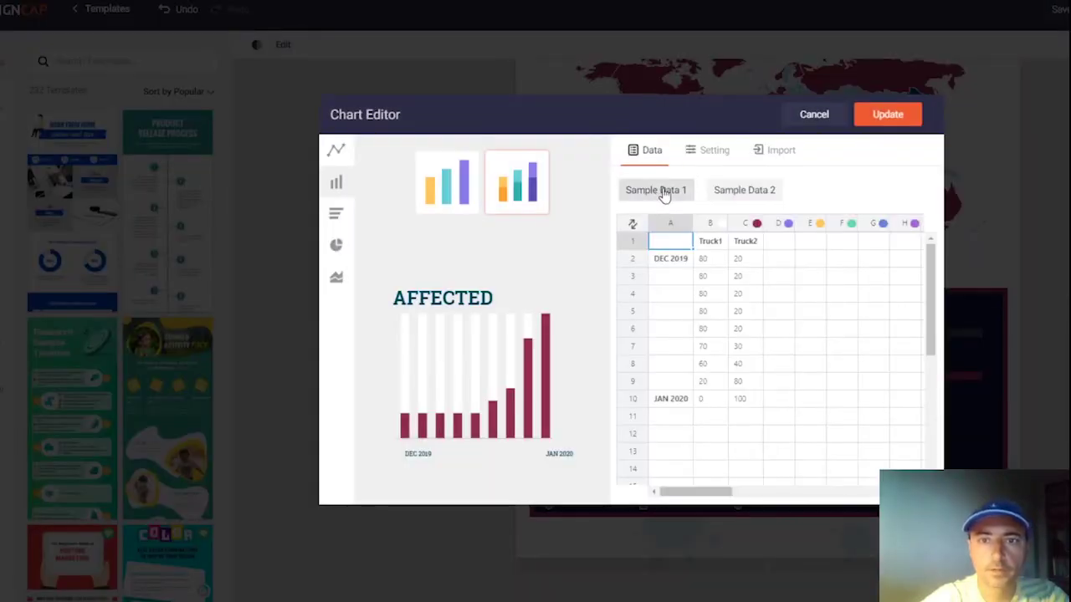
pyautogui.click(716, 154)
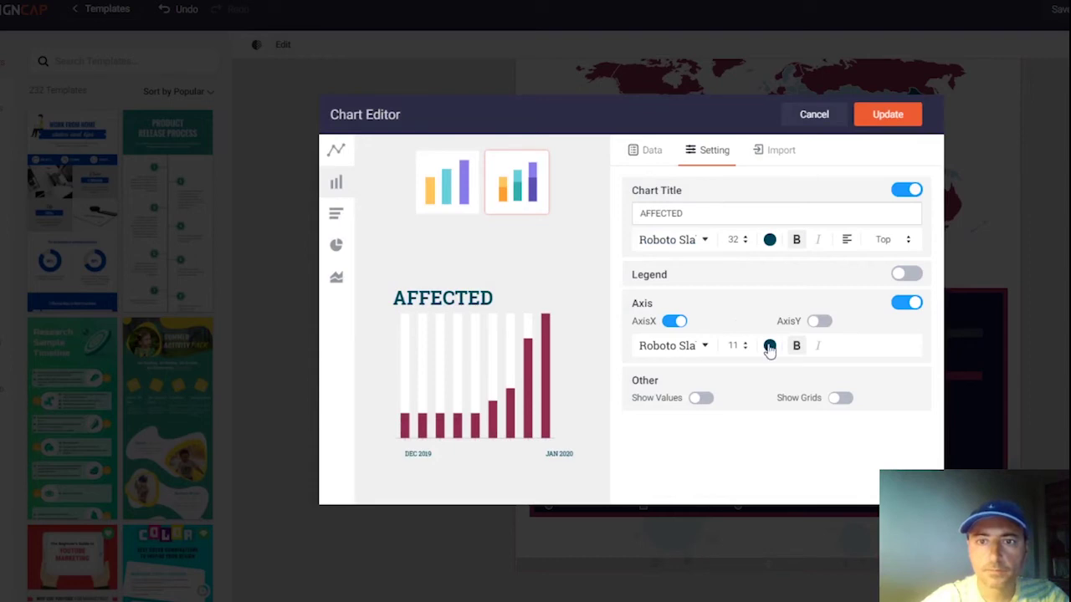
pyautogui.click(770, 242)
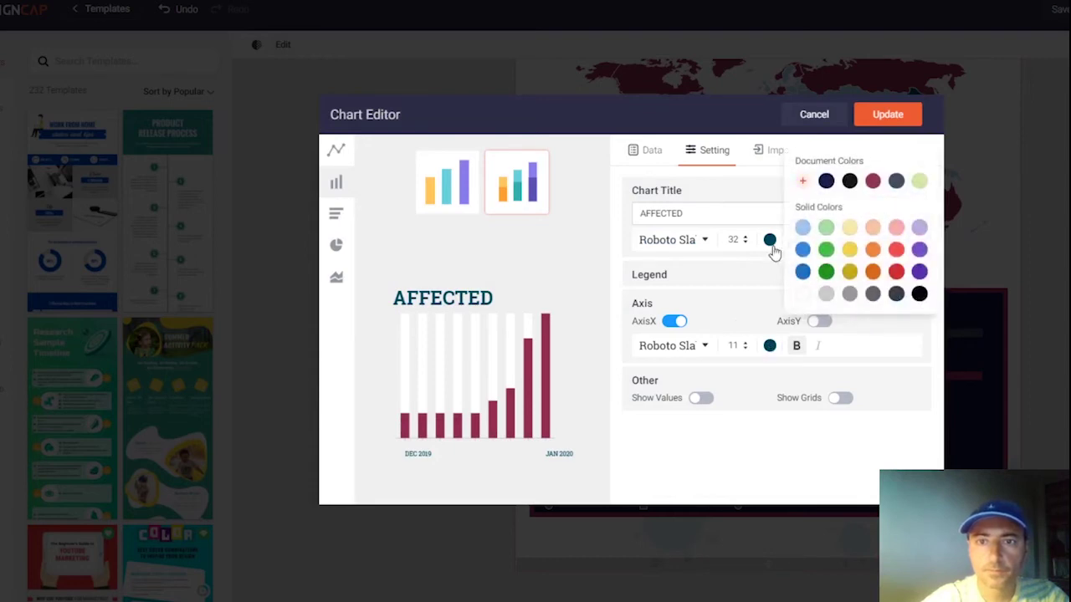
pyautogui.click(803, 293)
pyautogui.click(769, 348)
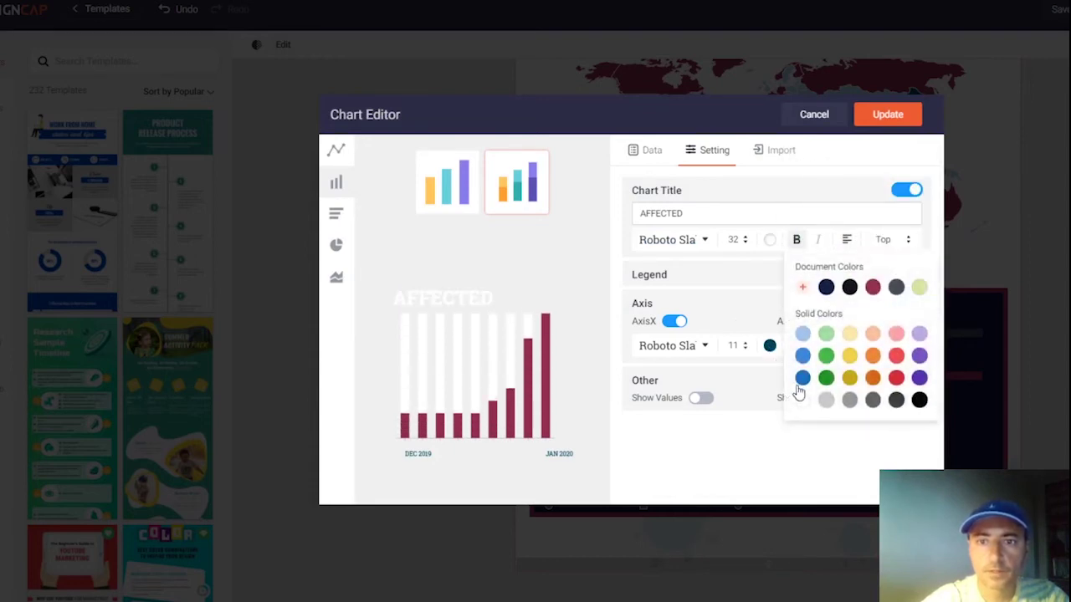
pyautogui.click(878, 113)
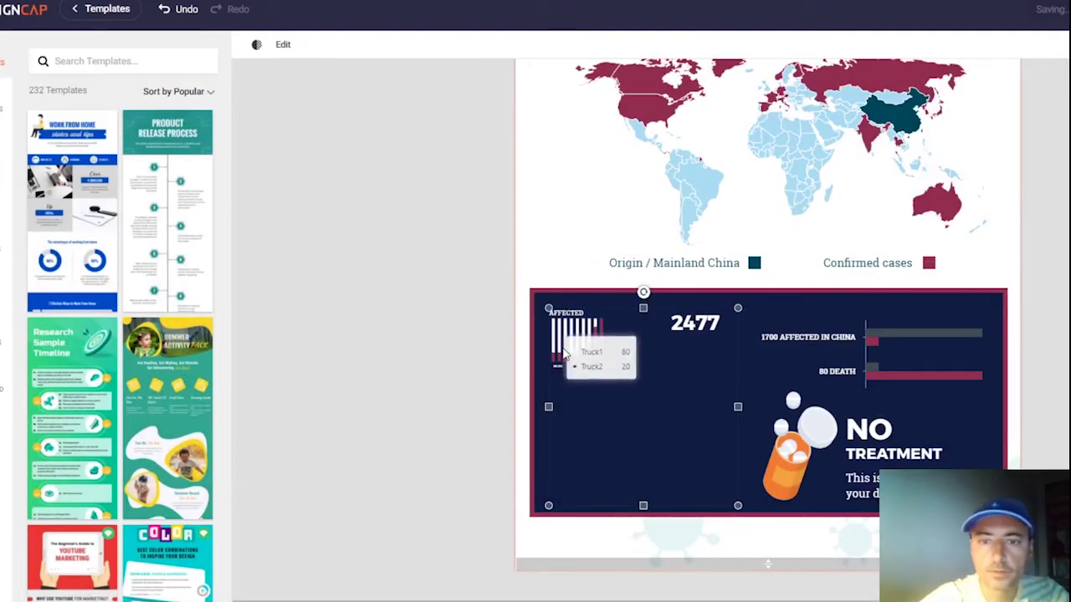
pyautogui.click(186, 10)
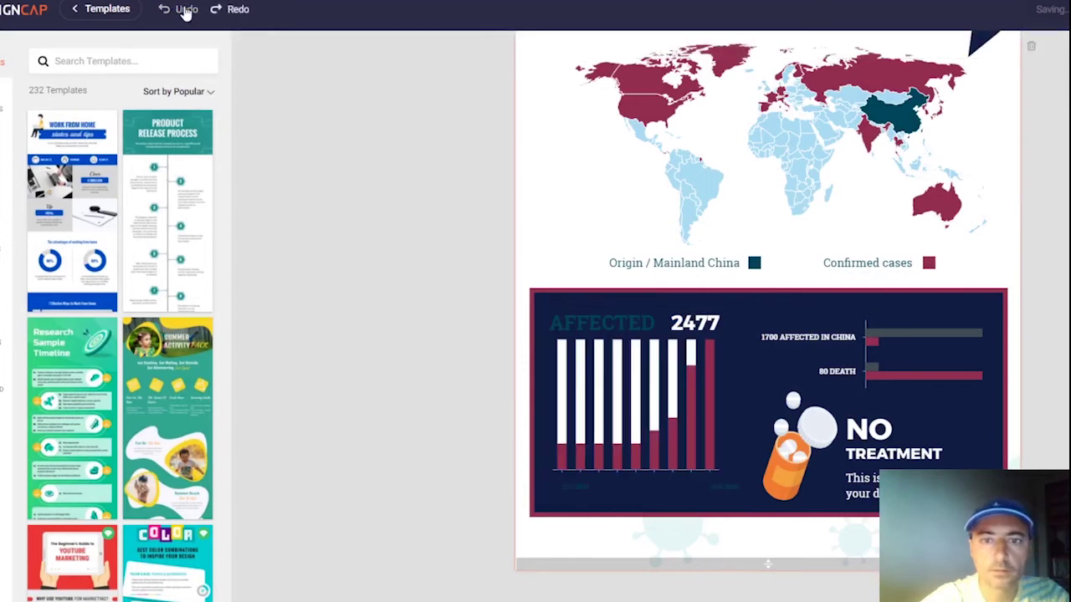
# Step: Recolour the "AFFECTED" chart's title white and apply the change to the infographic
pyautogui.click(588, 327)
pyautogui.click(589, 326)
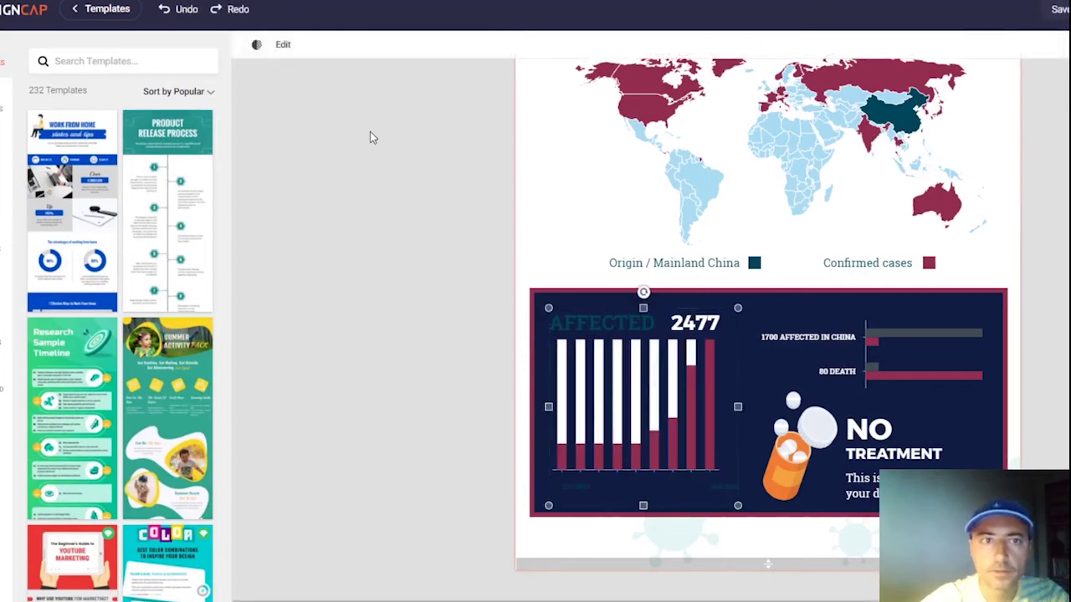
pyautogui.click(283, 45)
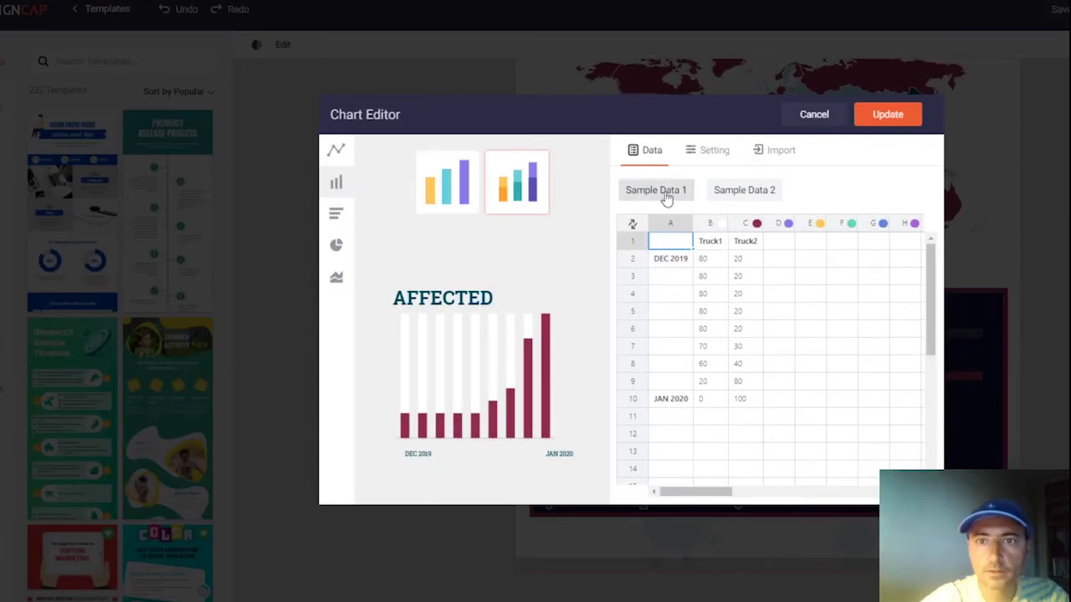
pyautogui.click(708, 152)
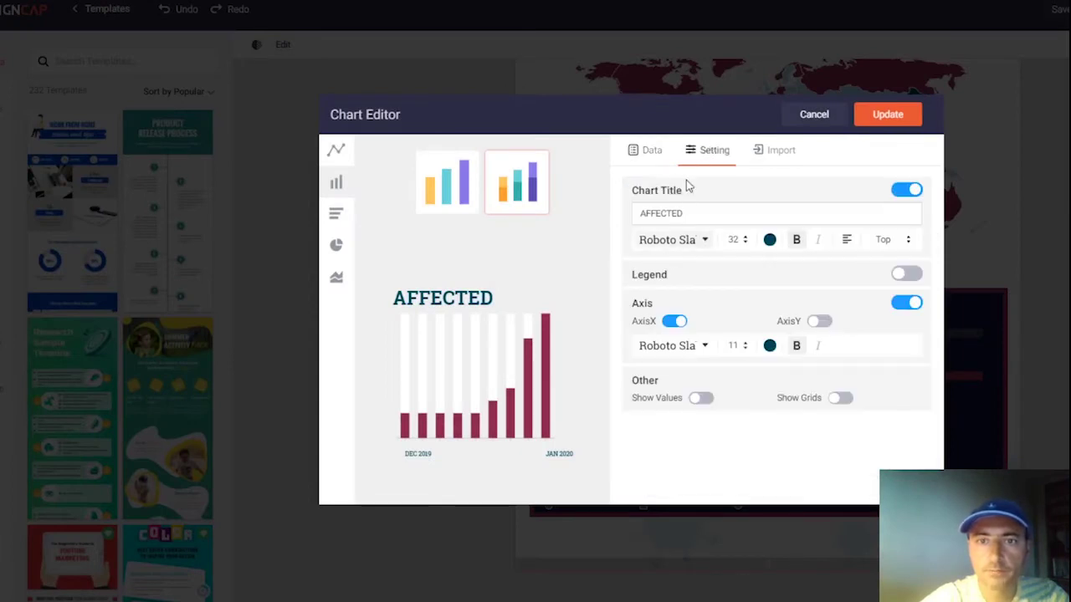
pyautogui.click(770, 240)
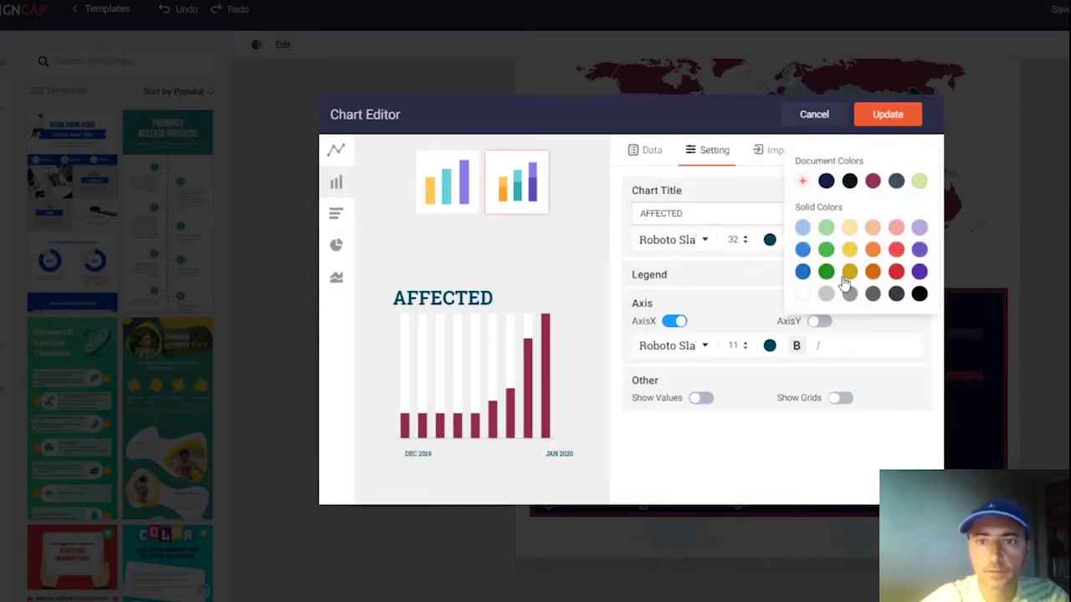
pyautogui.click(802, 296)
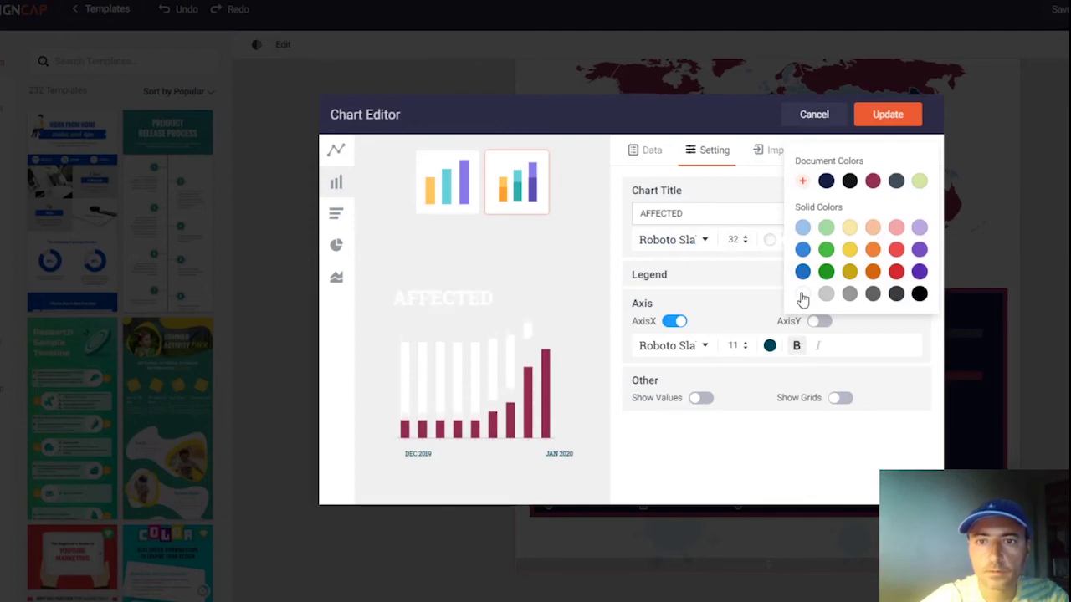
pyautogui.click(887, 116)
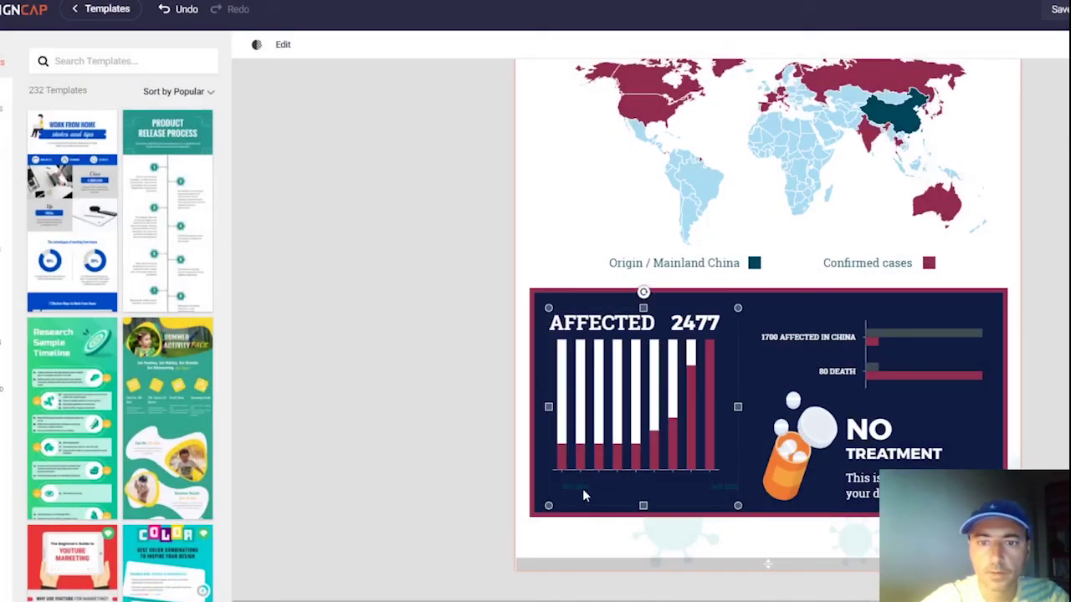
# Step: Recolour the "DEC 2019" and "JAN 2020" axis labels of the "AFFECTED" chart white and apply the change
pyautogui.click(284, 46)
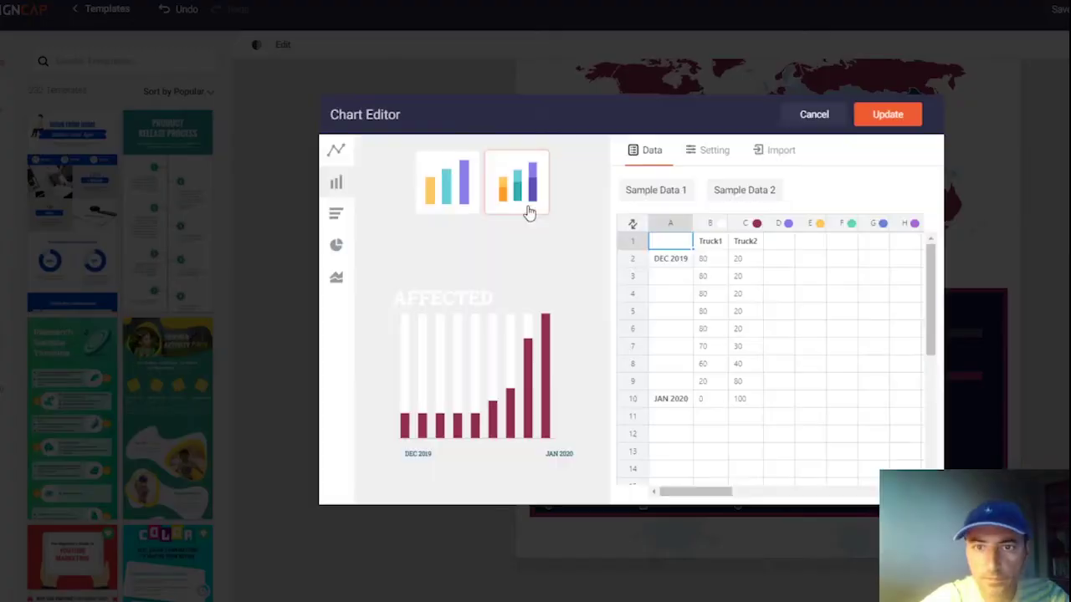
pyautogui.click(716, 151)
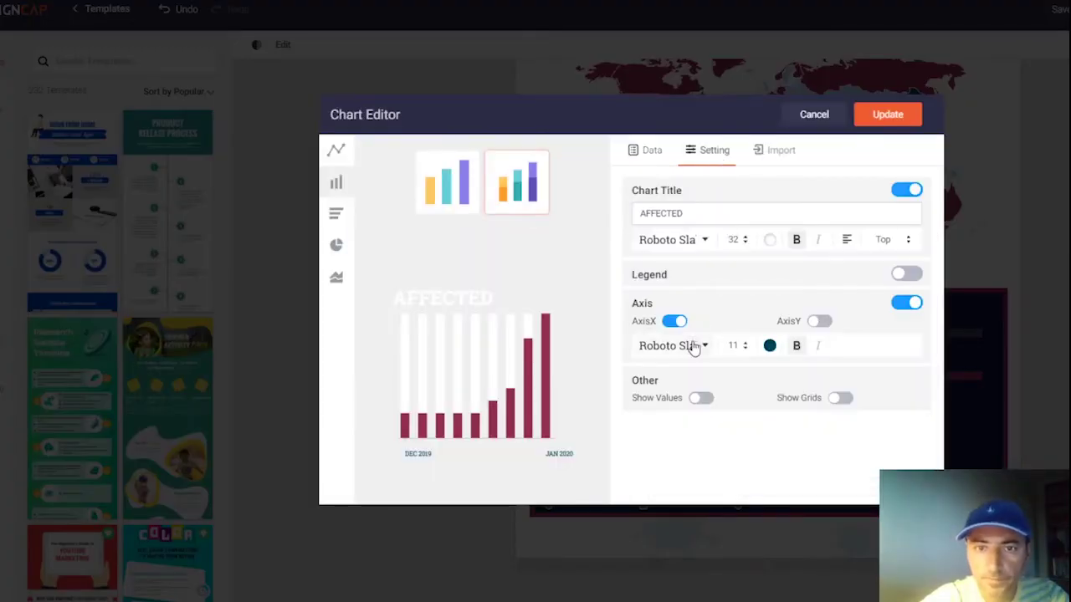
pyautogui.click(770, 348)
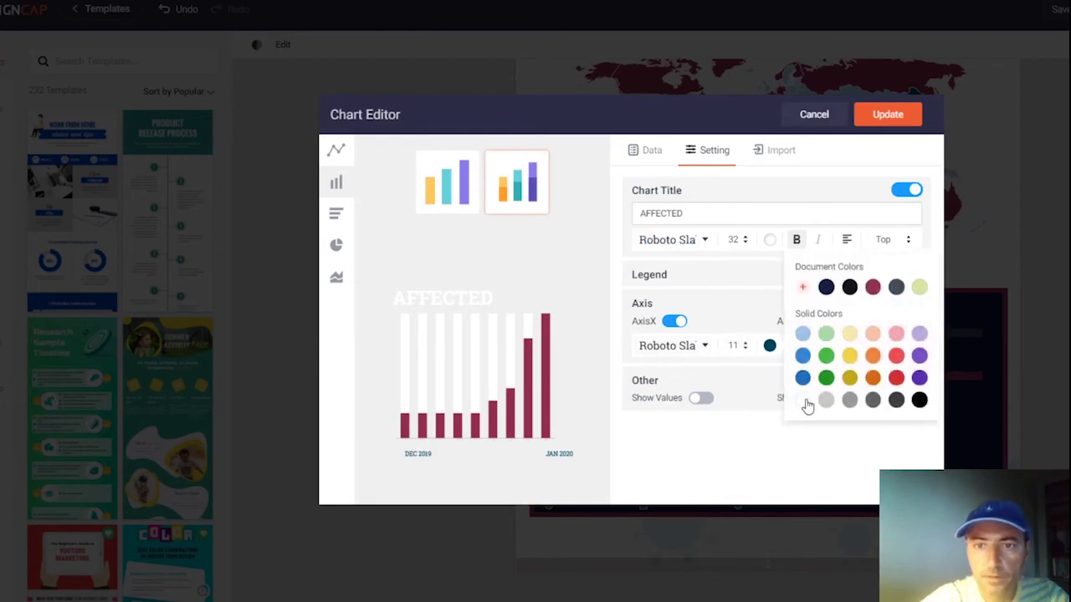
pyautogui.click(887, 116)
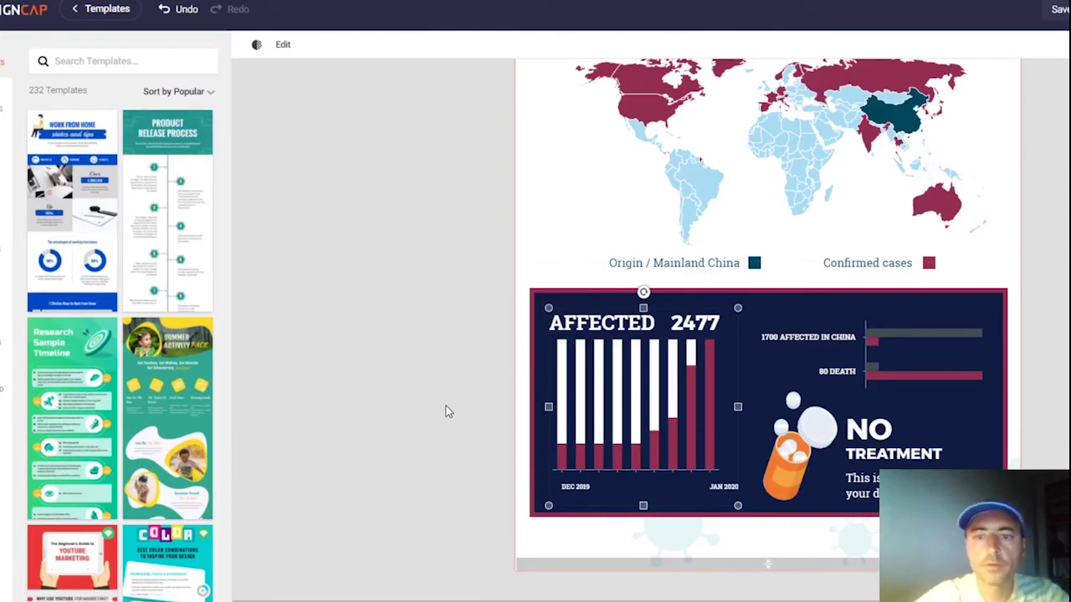
# Step: Recolour the pill bottle illustration beside "NO TREATMENT": maroon for its orange body, black for the dark brown, and dark grey for its label
pyautogui.click(775, 473)
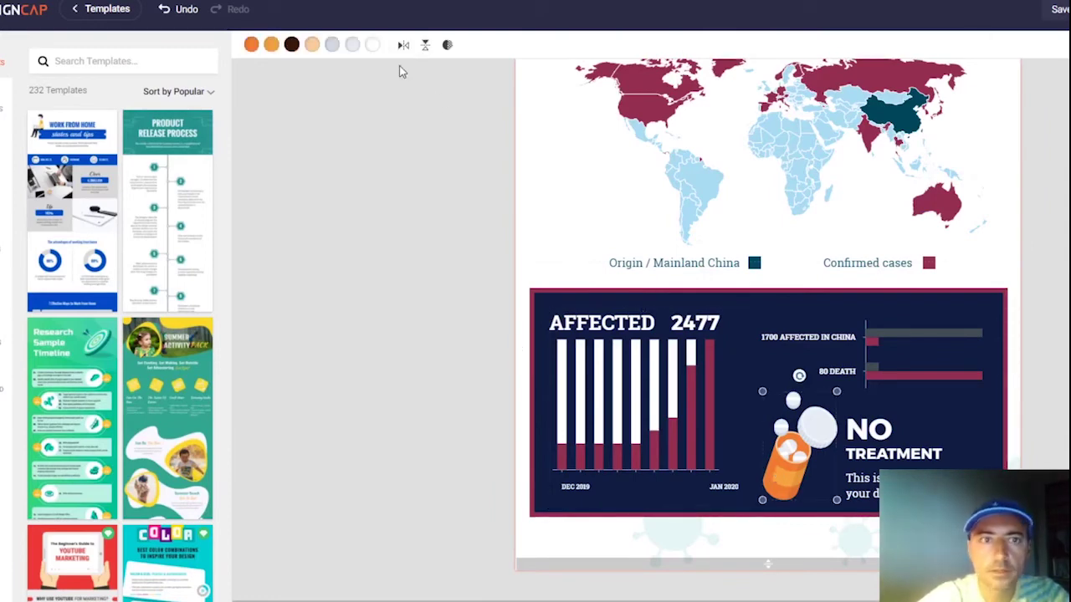
pyautogui.click(251, 45)
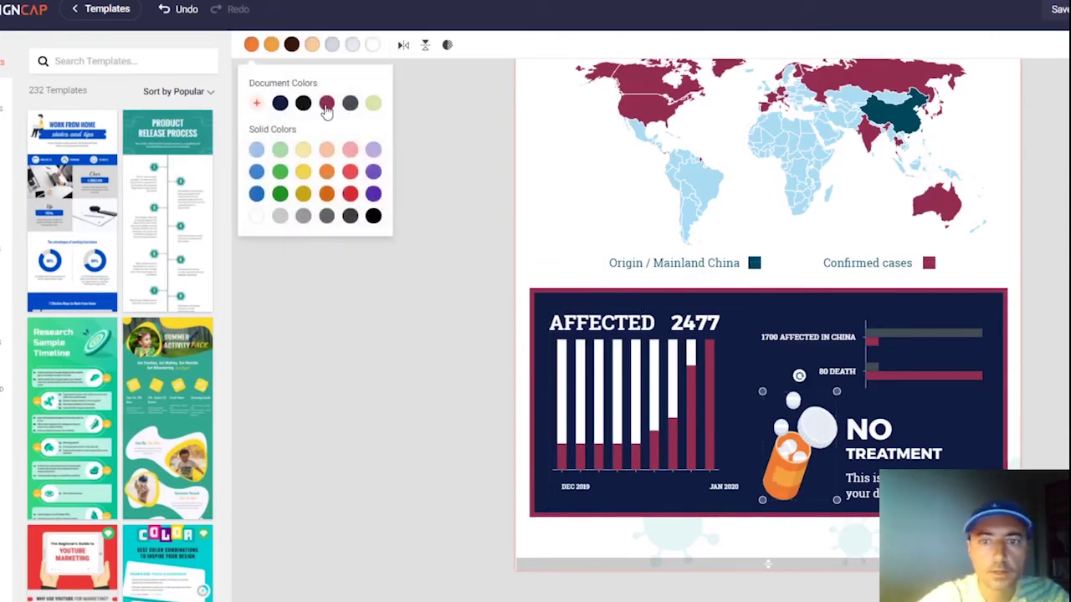
pyautogui.click(327, 104)
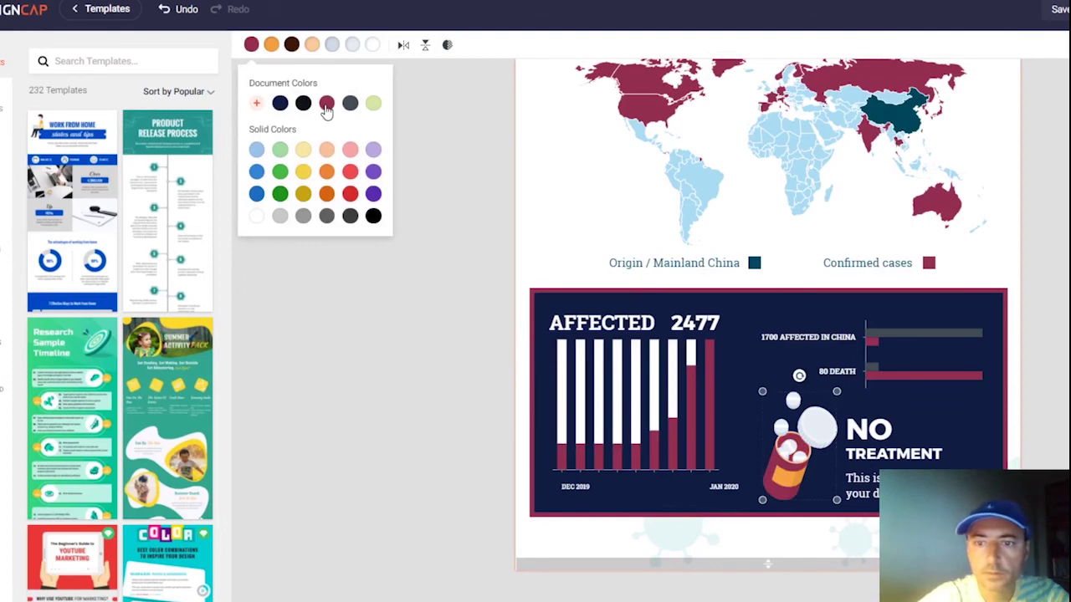
pyautogui.click(291, 45)
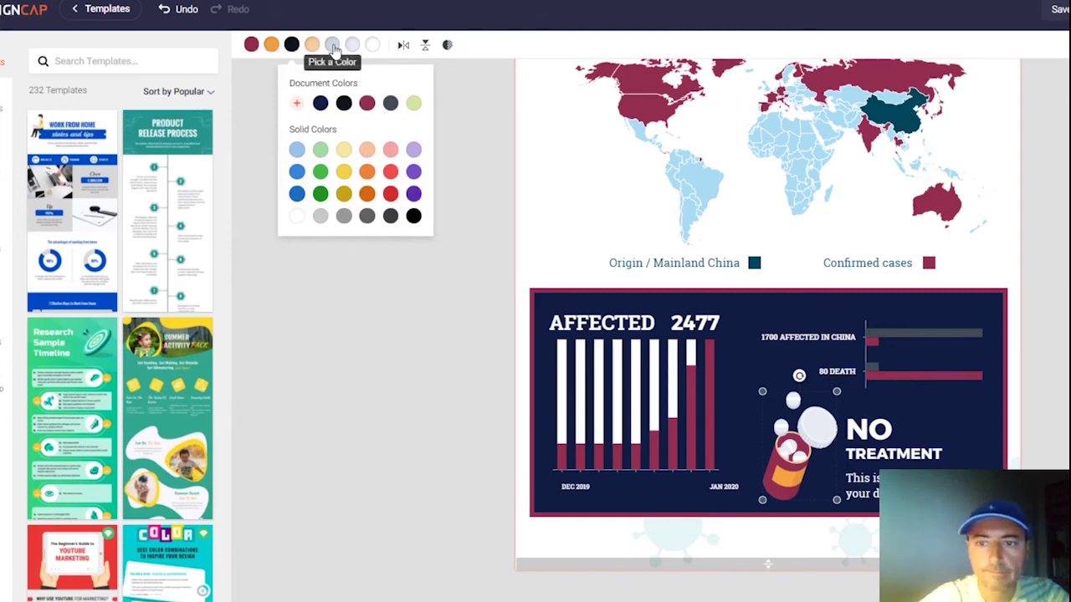
pyautogui.click(271, 45)
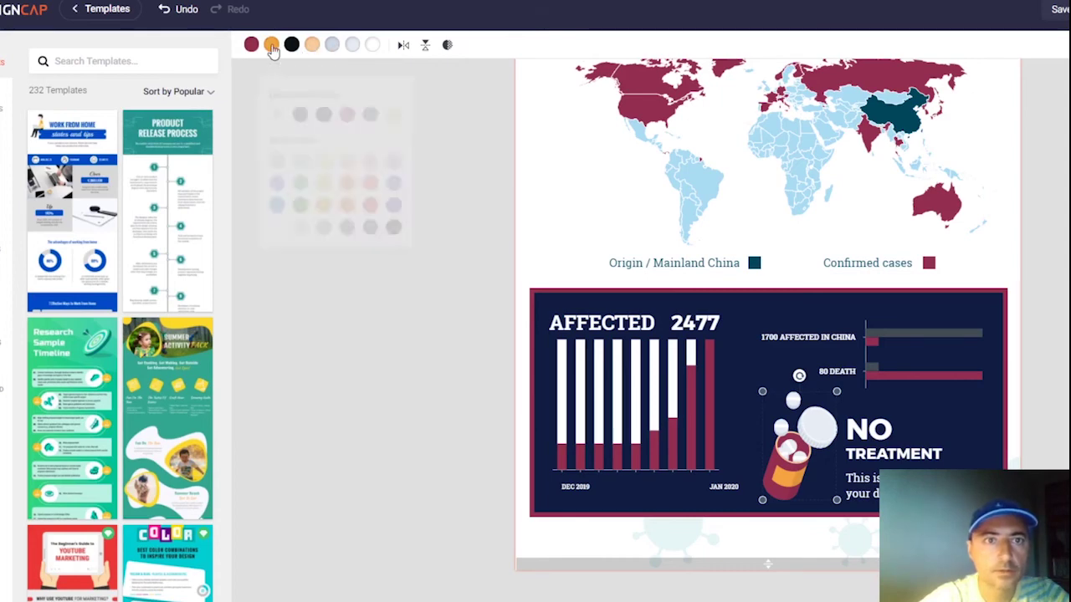
pyautogui.click(370, 103)
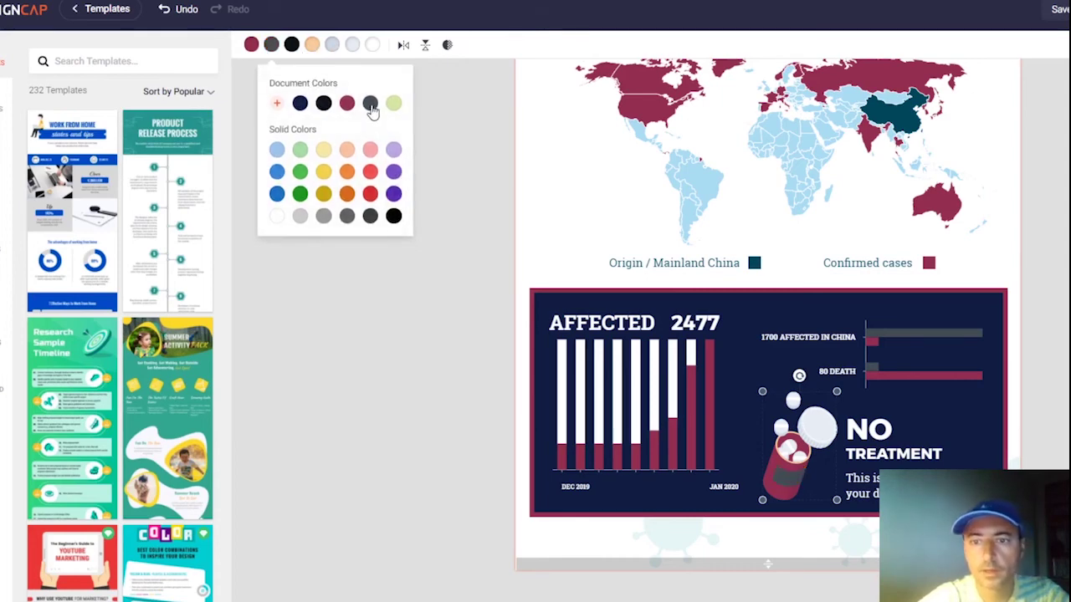
pyautogui.click(410, 311)
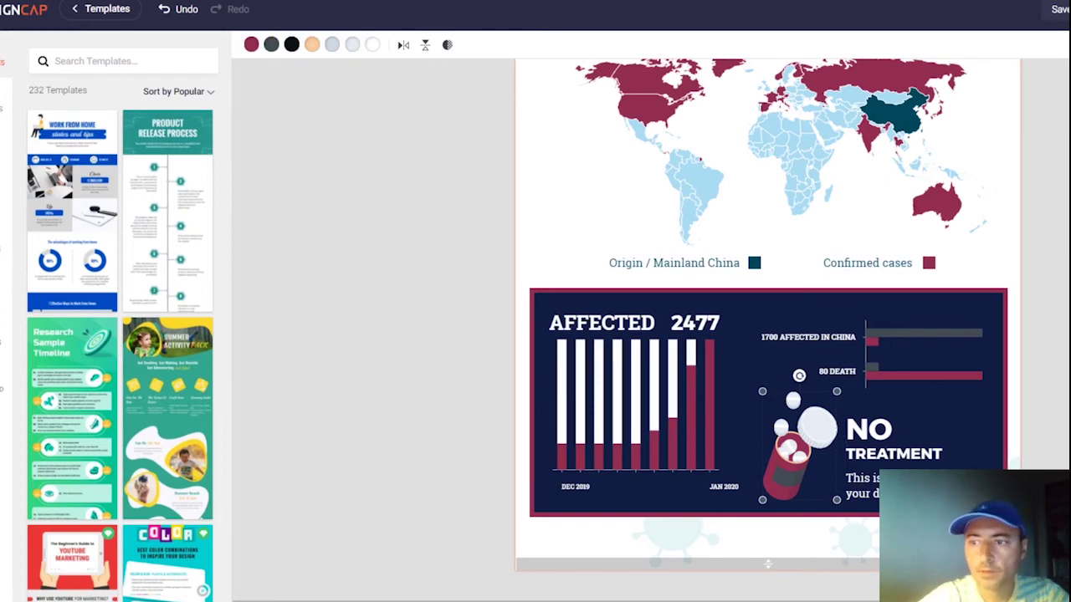
# Step: Look over both pages of the recoloured infographic, from the "DISINFECTING YOUR HOME" header to the "2019-NCOV" page
pyautogui.scroll(3, 804, 391)
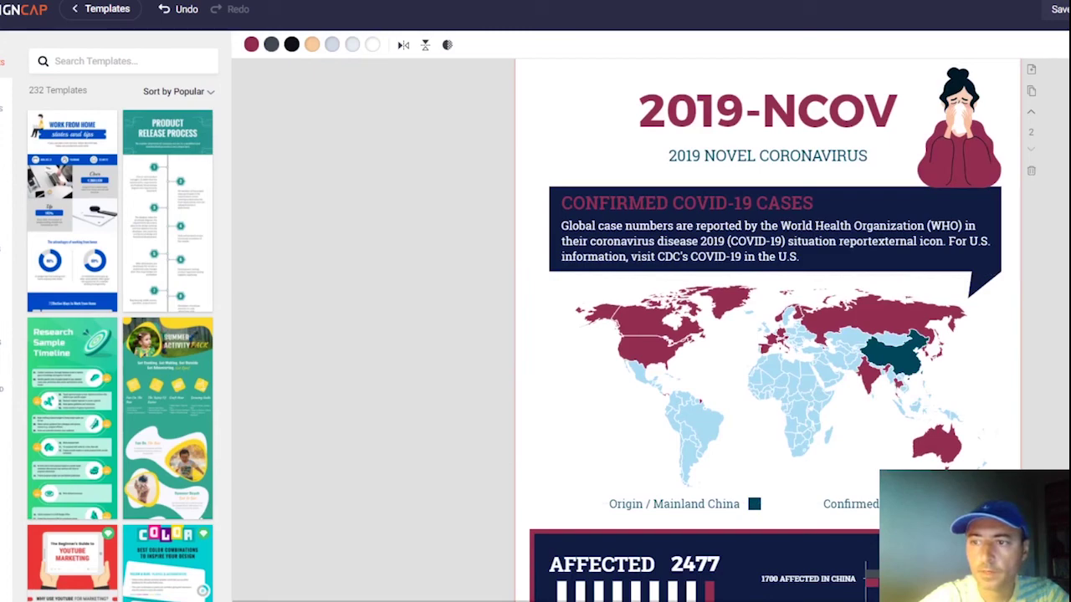
pyautogui.scroll(10, 767, 330)
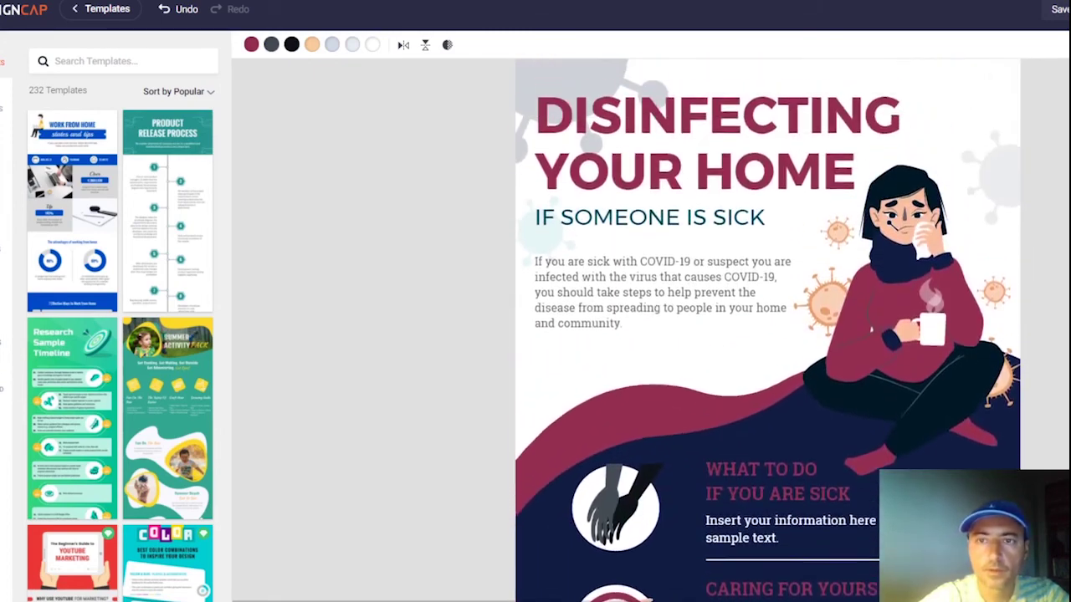
pyautogui.scroll(1, 767, 330)
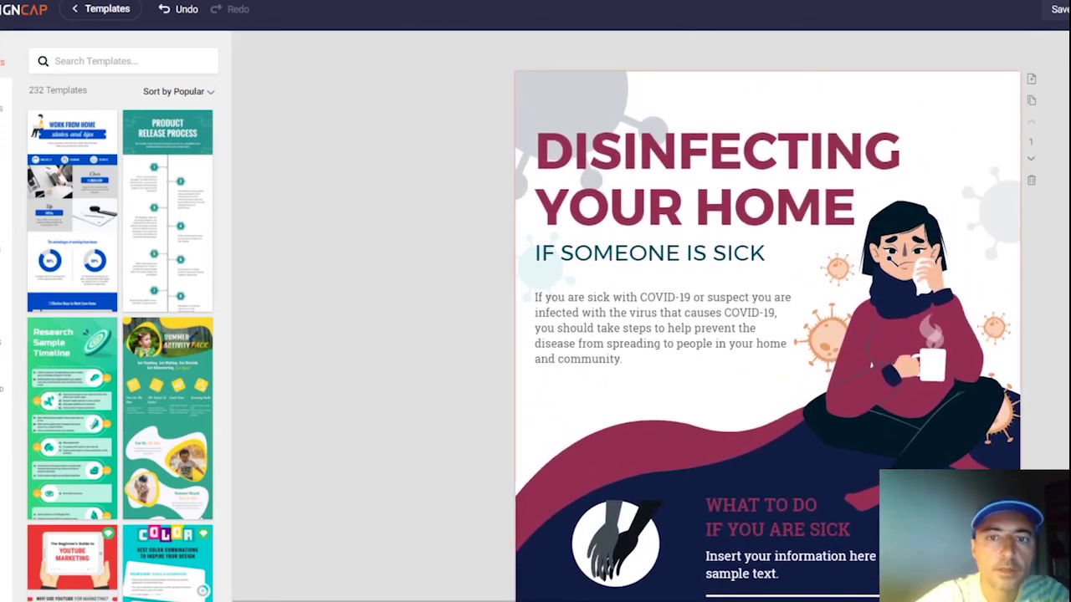
pyautogui.scroll(-8, 768, 331)
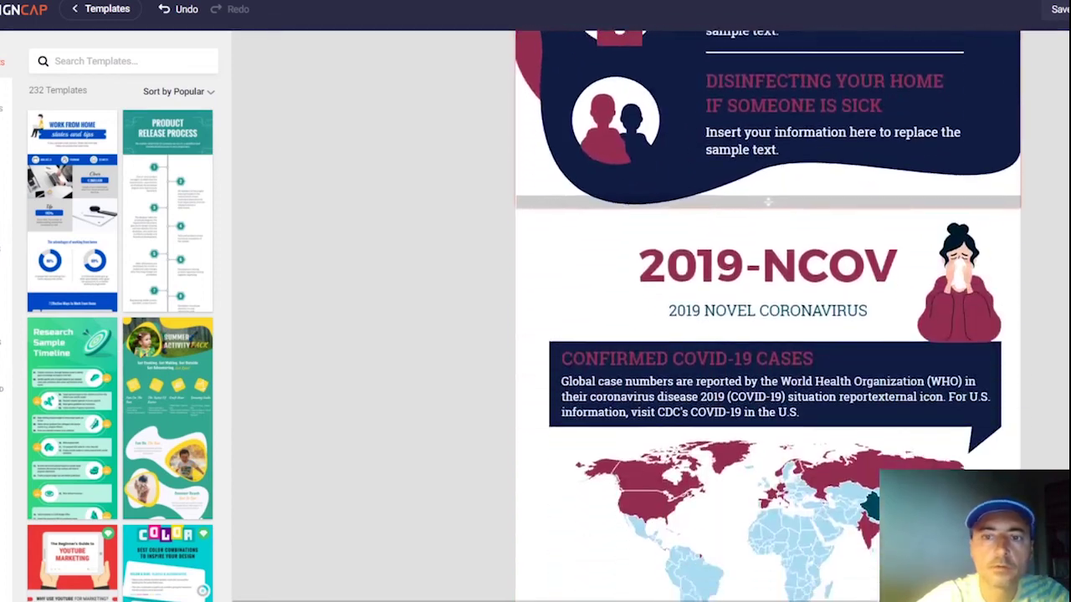
pyautogui.scroll(4, 767, 330)
pyautogui.scroll(4, 767, 330)
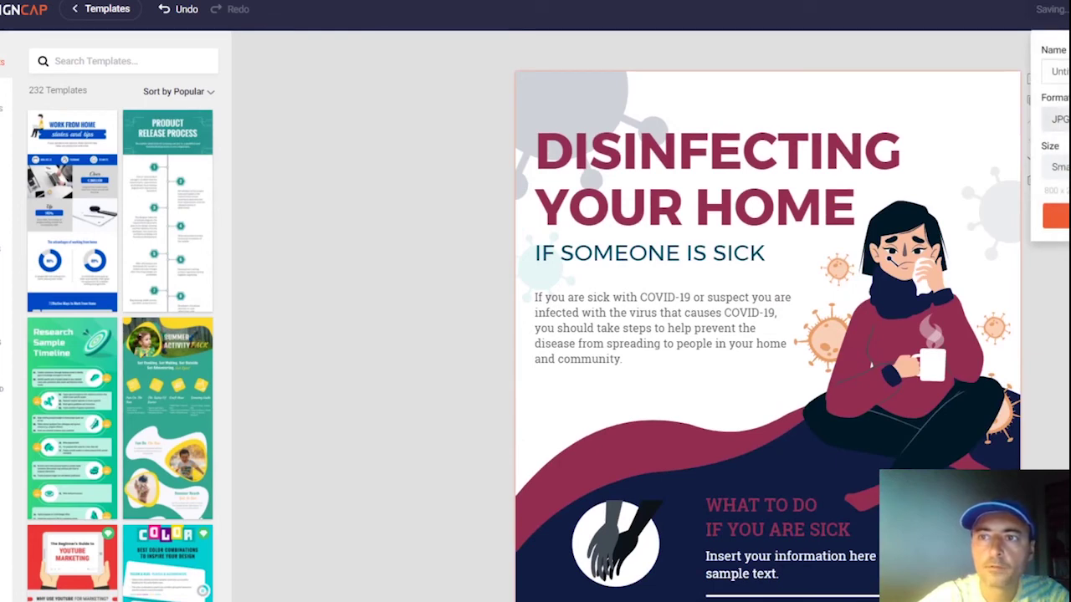
# Step: Download the infographic as a JPG in the Large size and dismiss the download dialog
pyautogui.click(1058, 118)
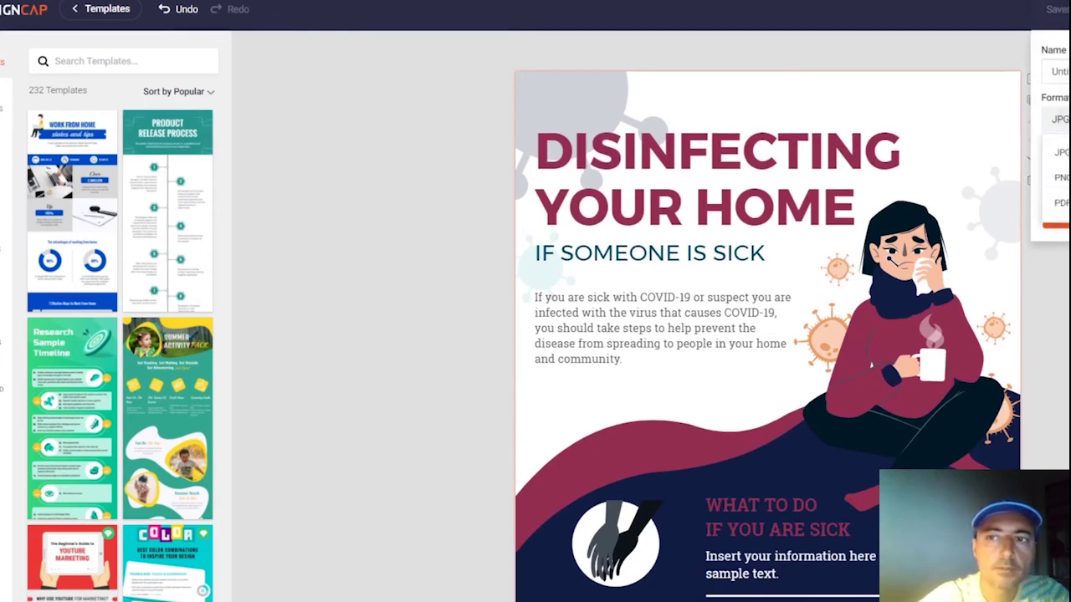
pyautogui.click(1061, 153)
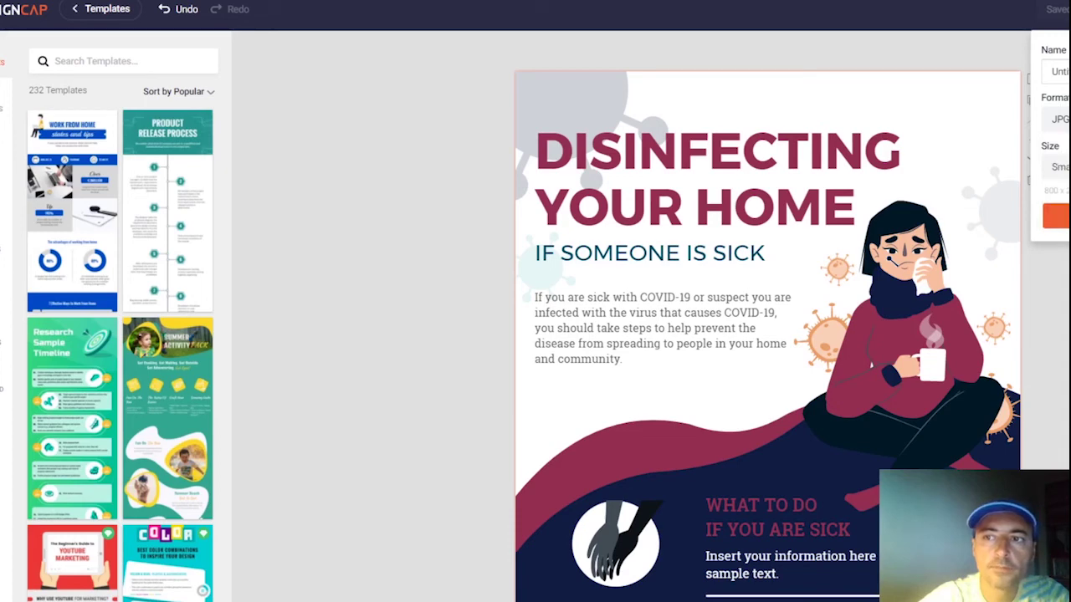
pyautogui.click(1058, 167)
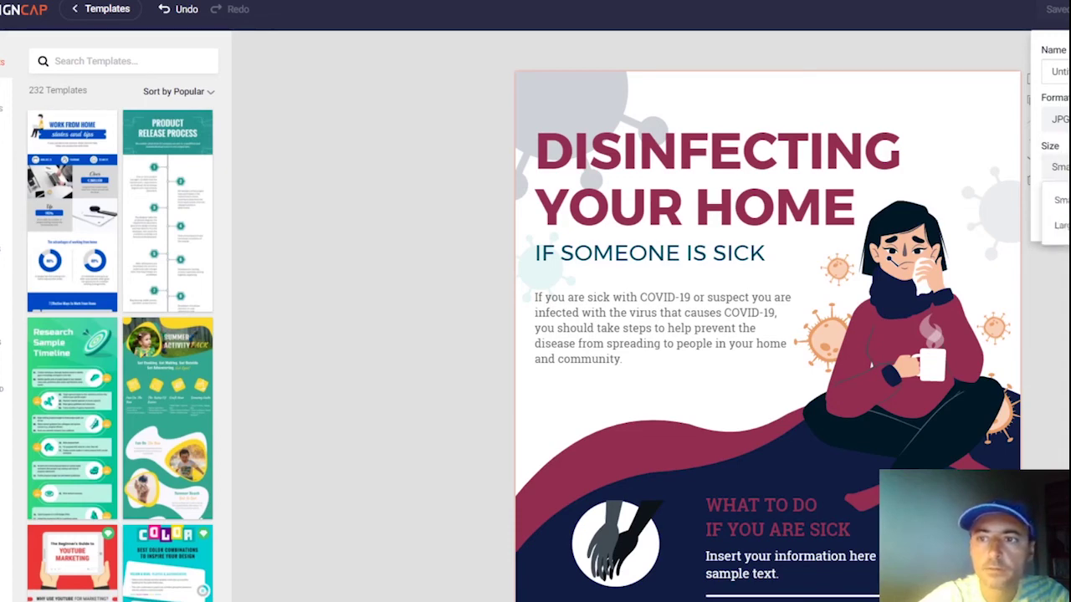
pyautogui.click(1059, 225)
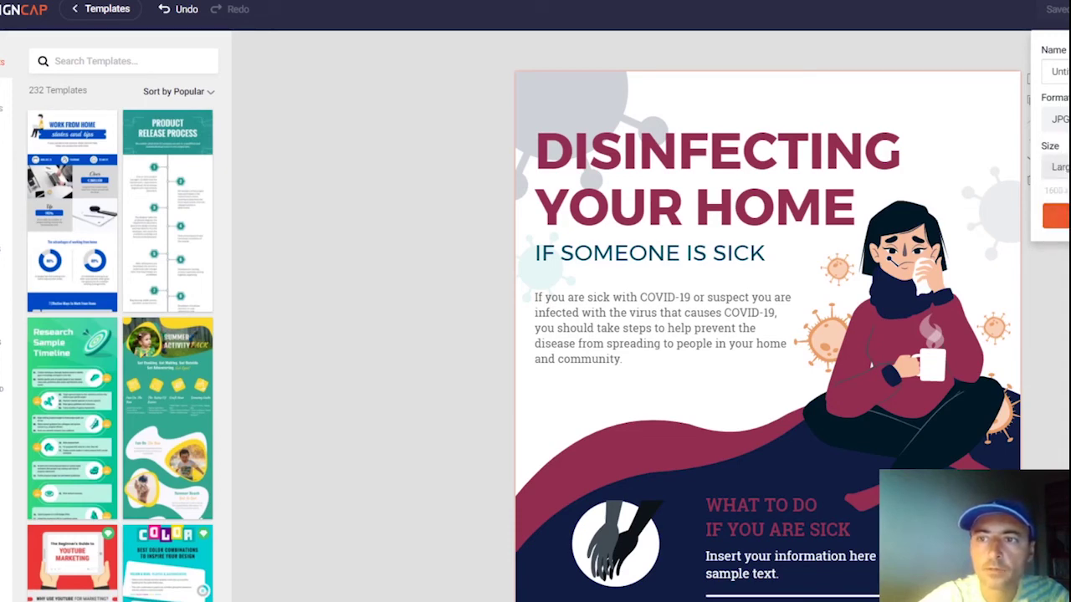
pyautogui.click(1058, 166)
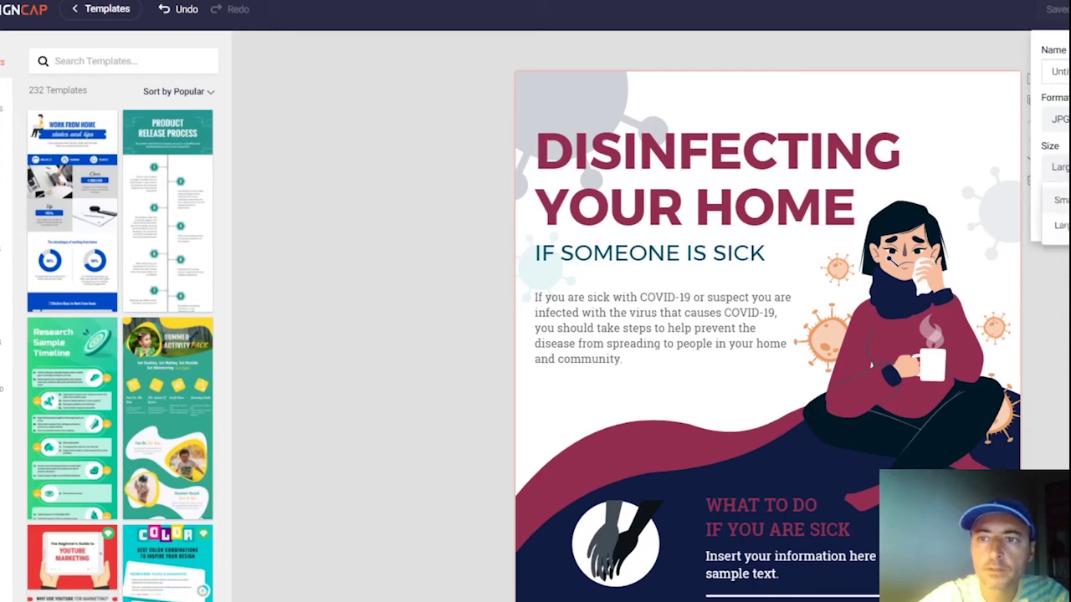
pyautogui.click(1058, 201)
pyautogui.click(1058, 166)
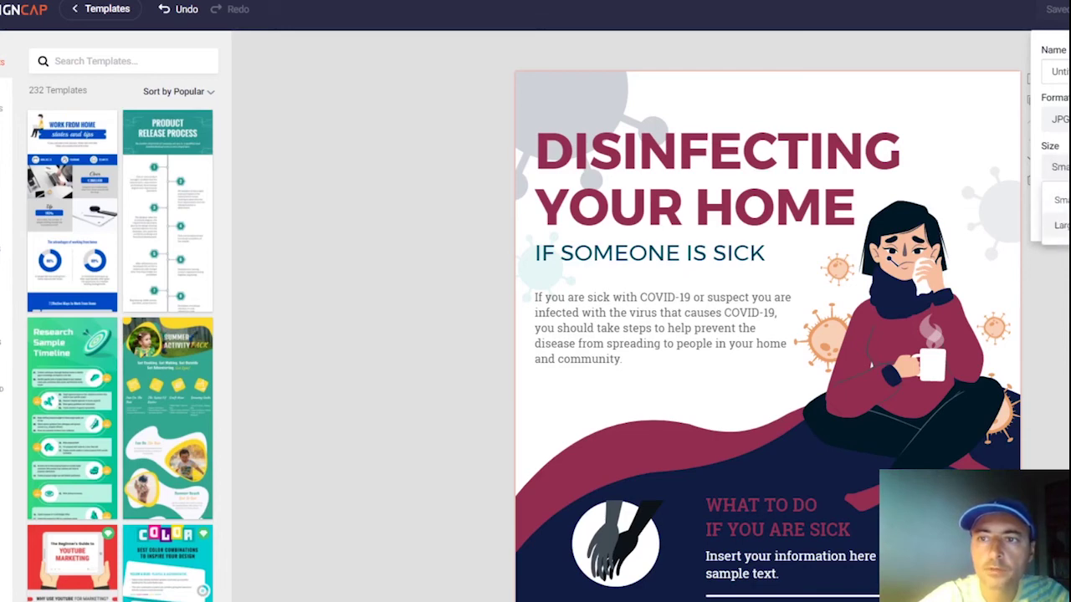
pyautogui.click(1060, 225)
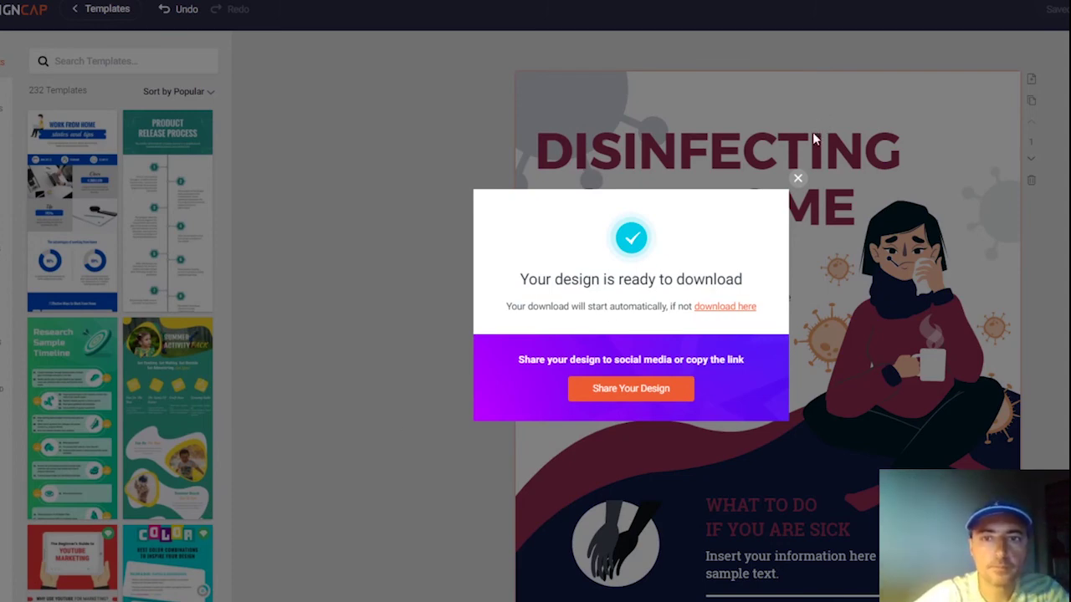
pyautogui.click(798, 178)
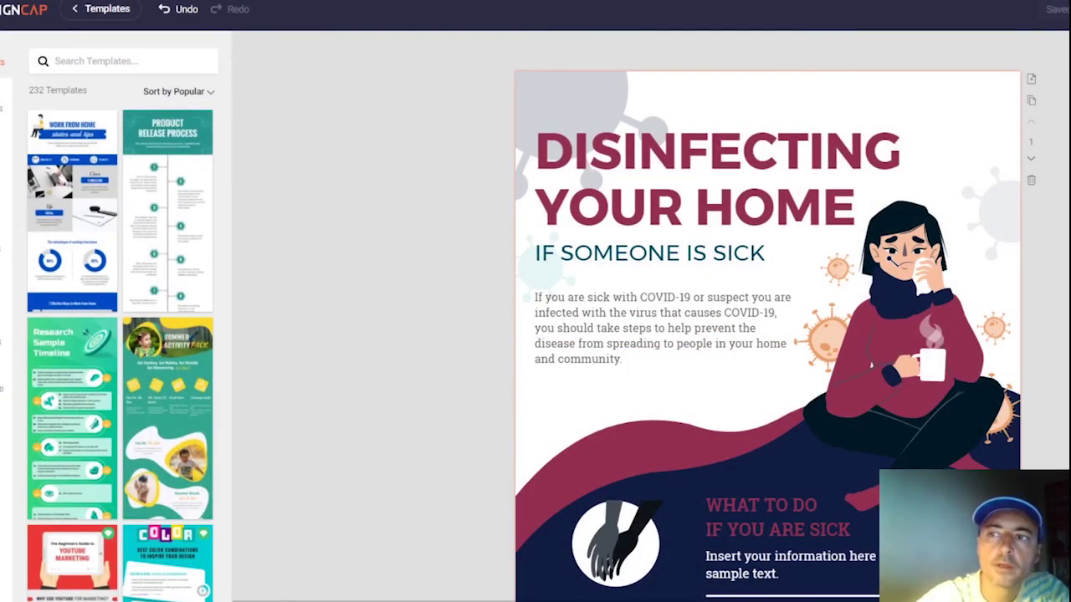
pyautogui.scroll(-7, 767, 335)
pyautogui.scroll(7, 768, 335)
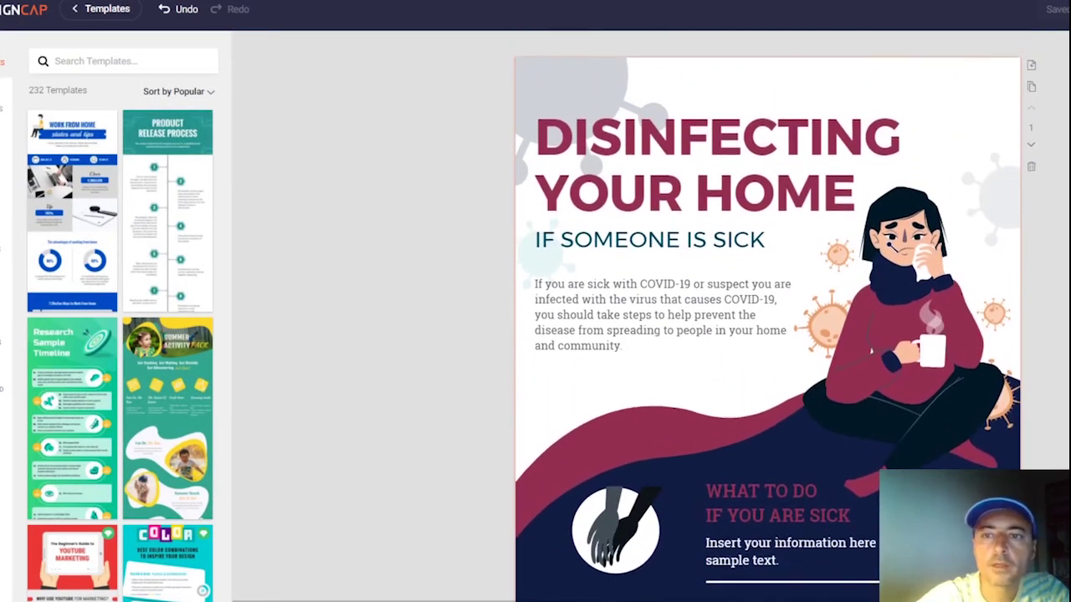
pyautogui.scroll(-8, 768, 334)
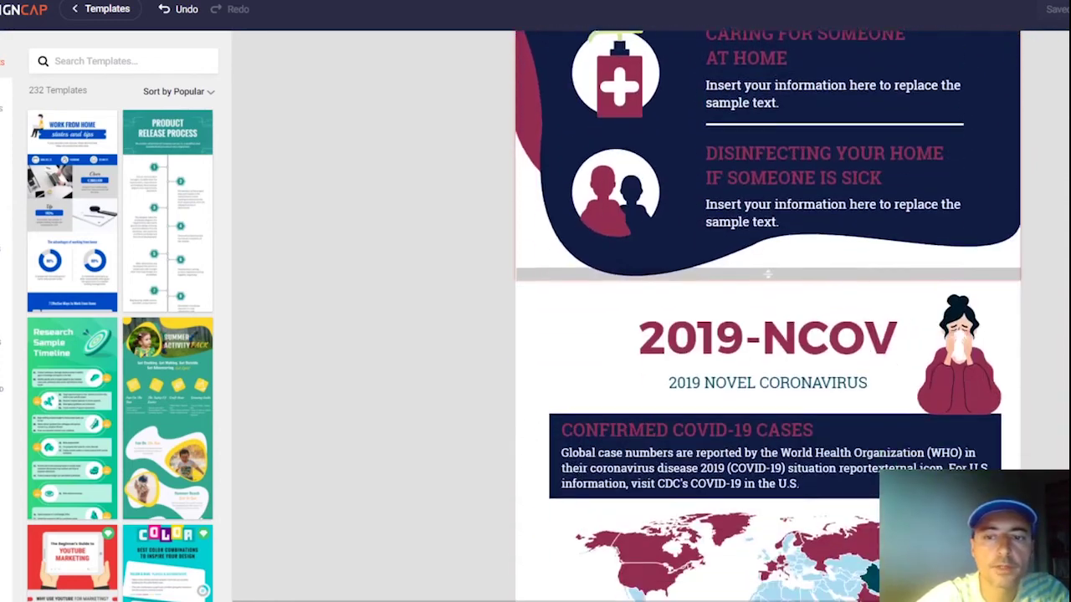
pyautogui.scroll(-4, 768, 335)
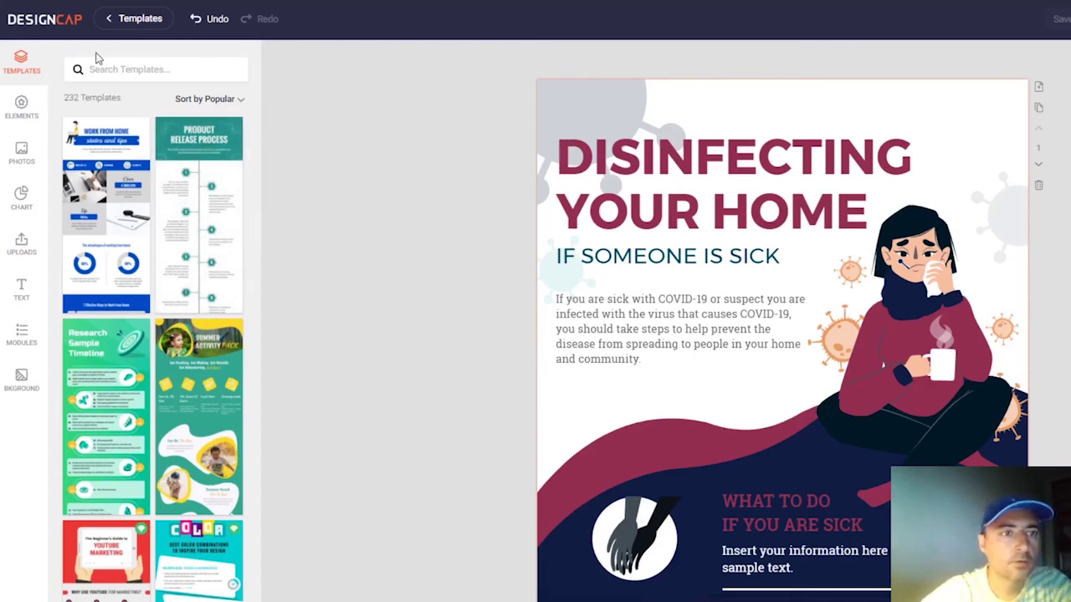
# Step: Search the infographic templates for "corona"
pyautogui.click(143, 67)
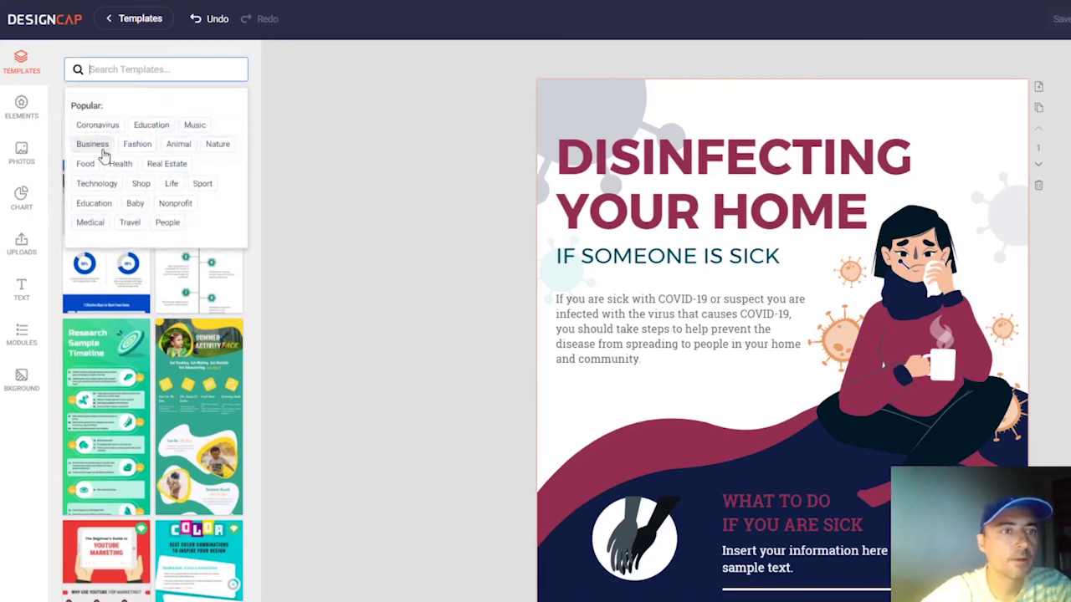
pyautogui.write('asasw')
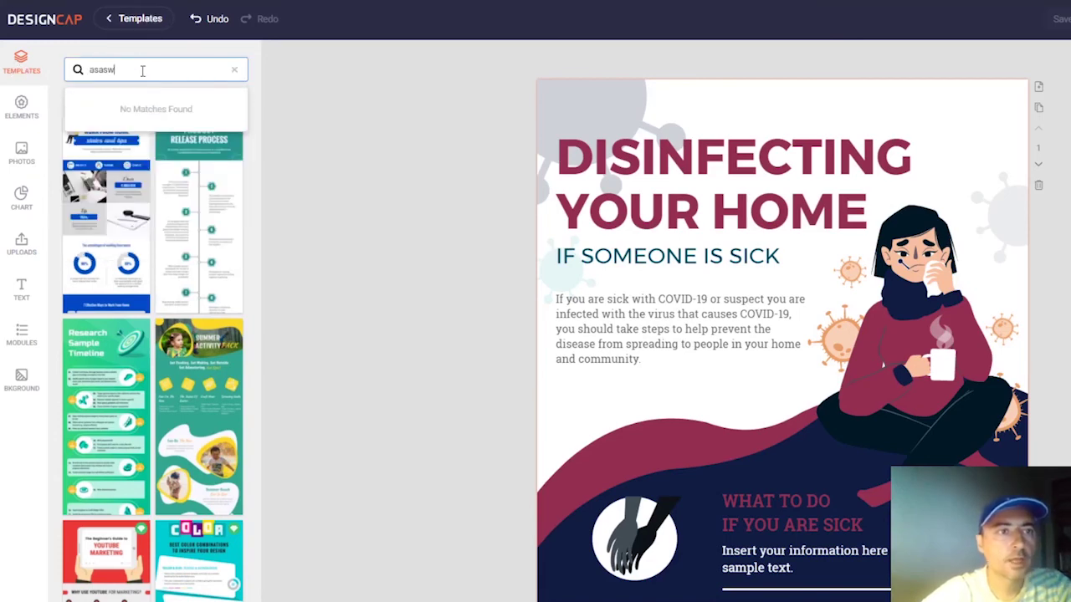
pyautogui.press('BackSpace')
pyautogui.press('BackSpace')
pyautogui.press('BackSpace')
pyautogui.press('BackSpace')
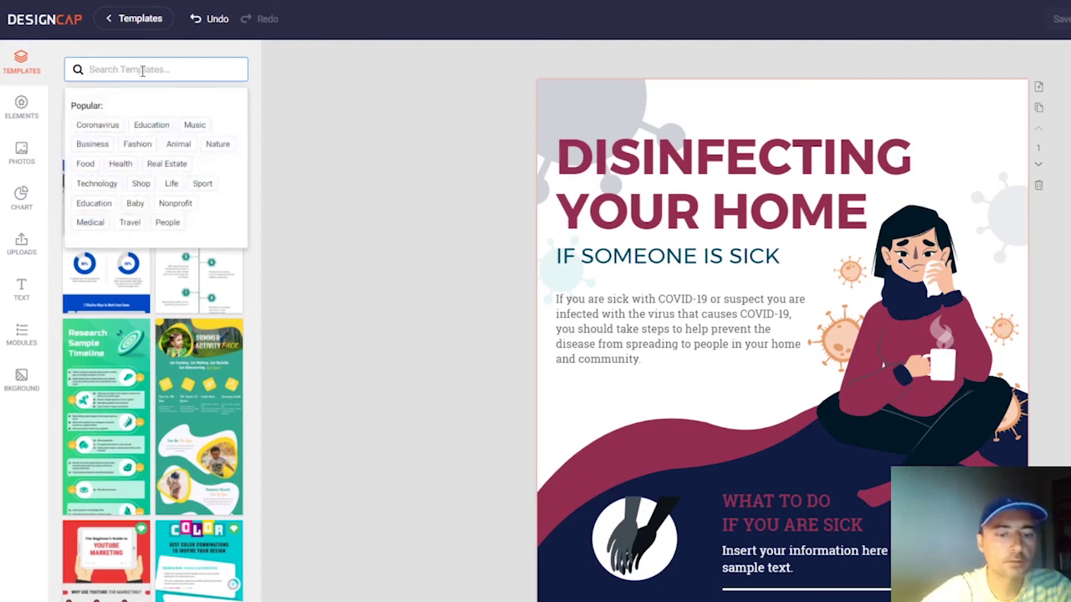
pyautogui.write('corona')
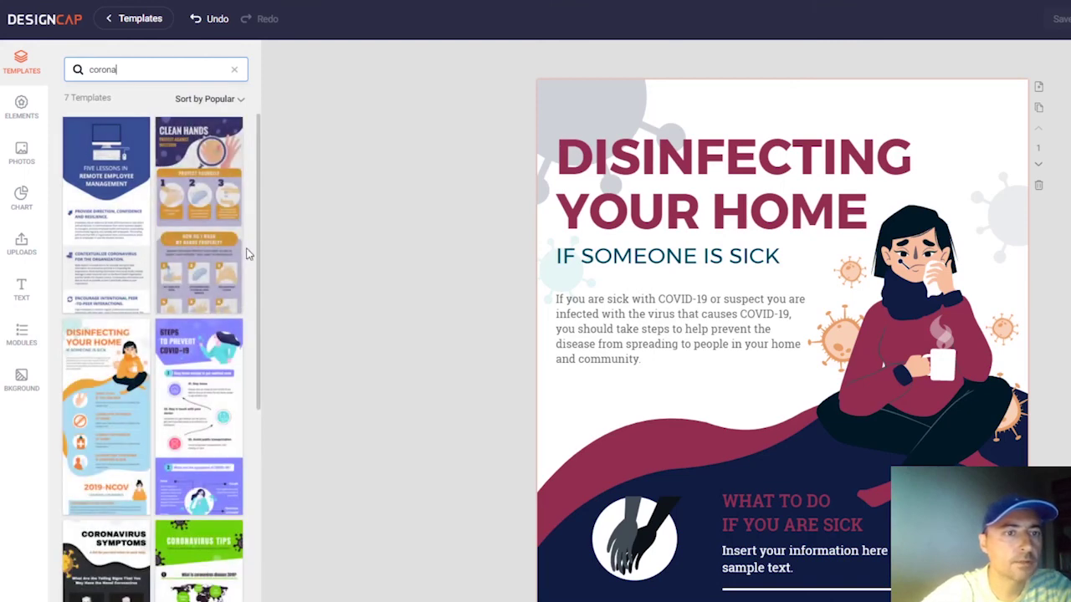
# Step: Browse the element library down to the abstract shapes, and look through the stock photo categories
pyautogui.click(21, 109)
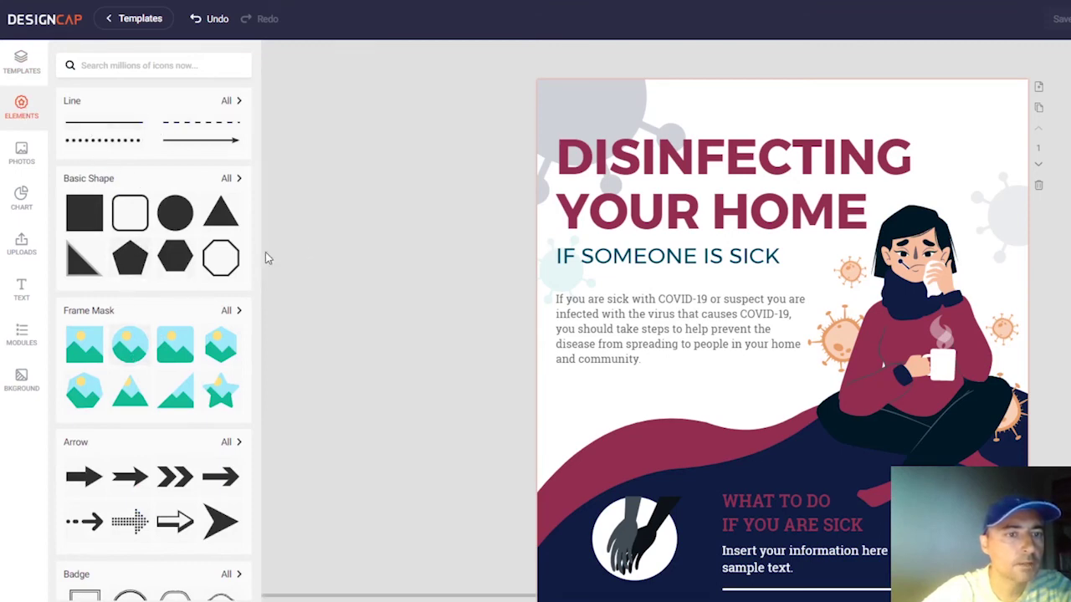
pyautogui.moveTo(259, 260); pyautogui.dragTo(258, 292)
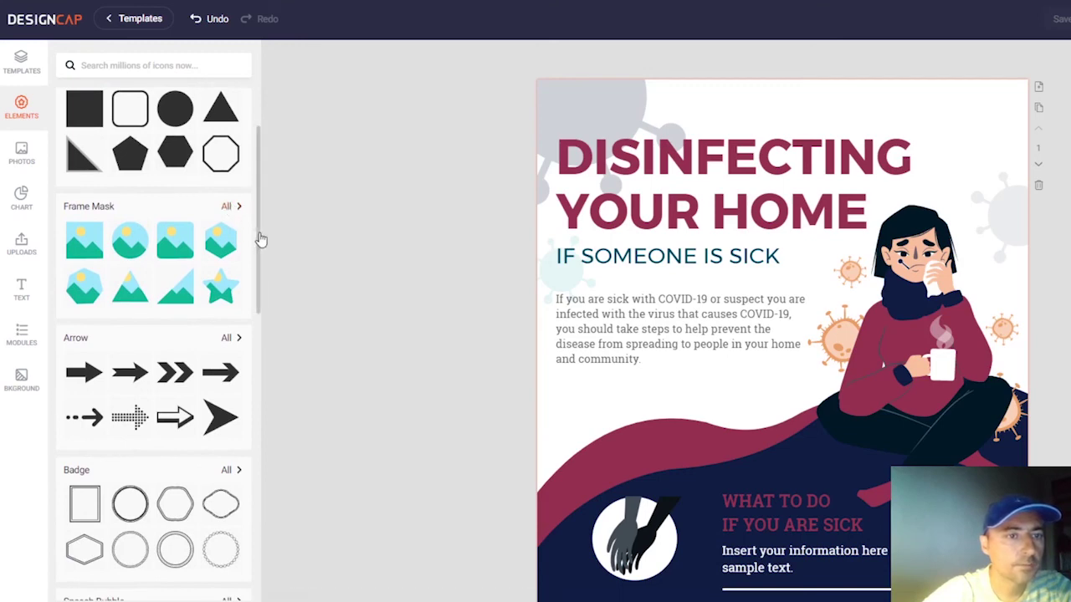
pyautogui.moveTo(261, 240); pyautogui.dragTo(270, 574)
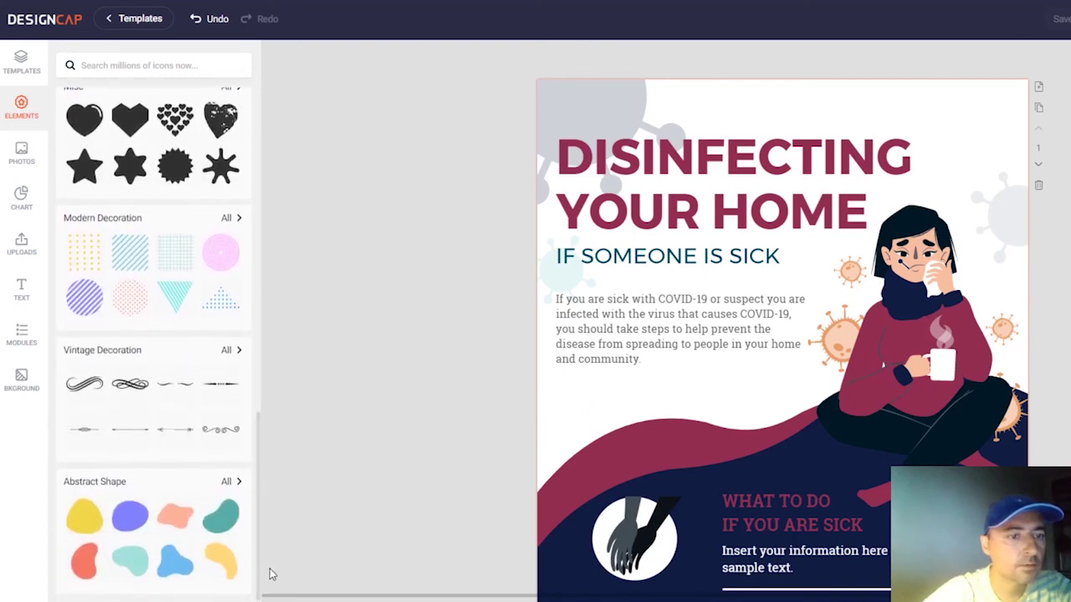
pyautogui.click(20, 159)
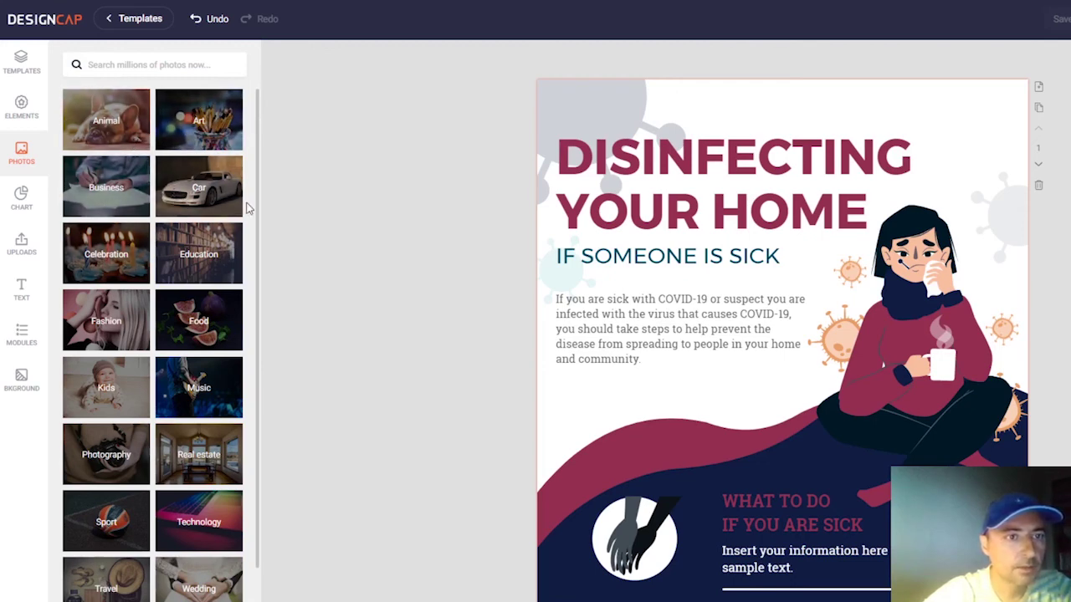
pyautogui.scroll(-1, 260, 208)
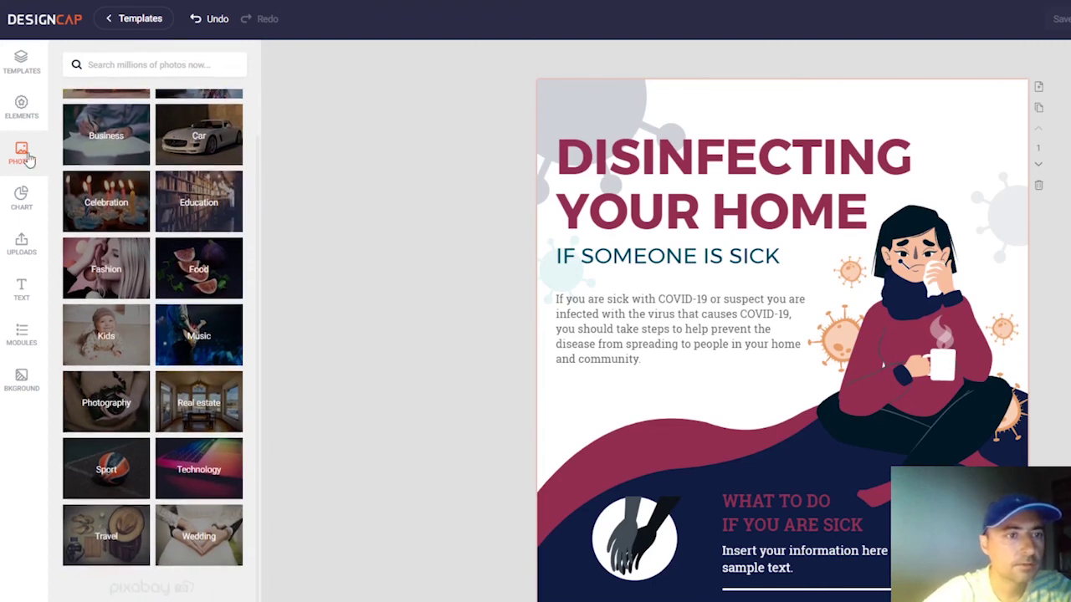
# Step: Look through the available chart types down to the area charts, and show the image upload area
pyautogui.click(22, 198)
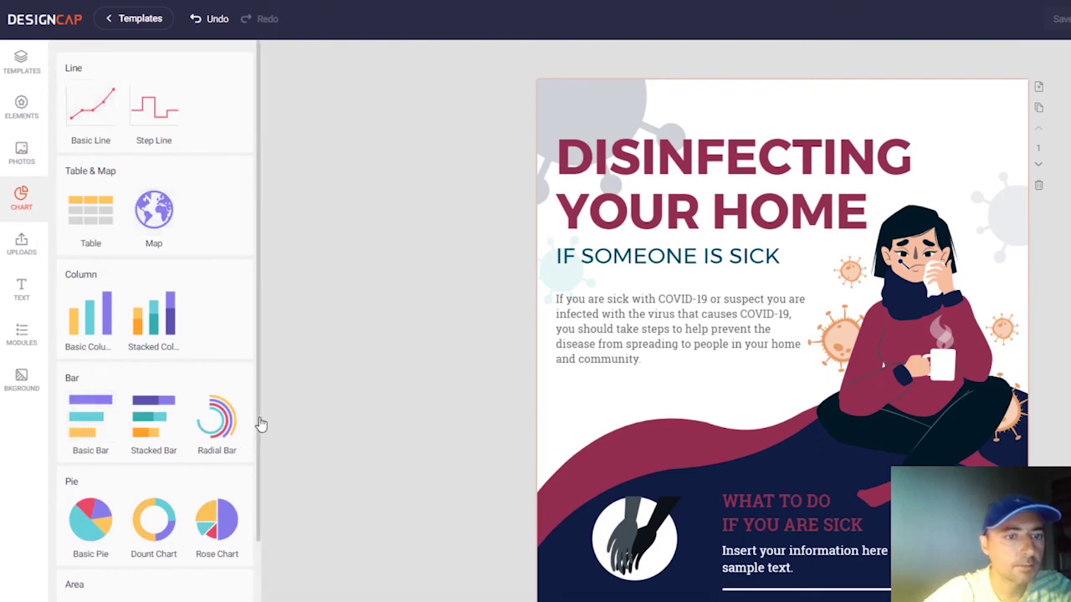
pyautogui.scroll(-2, 259, 423)
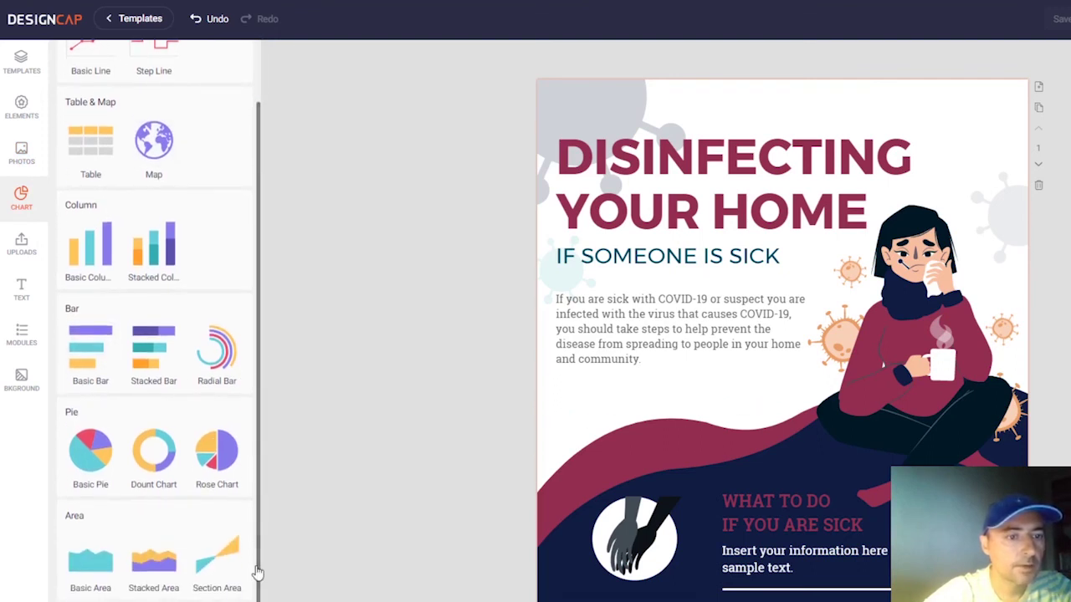
pyautogui.click(28, 249)
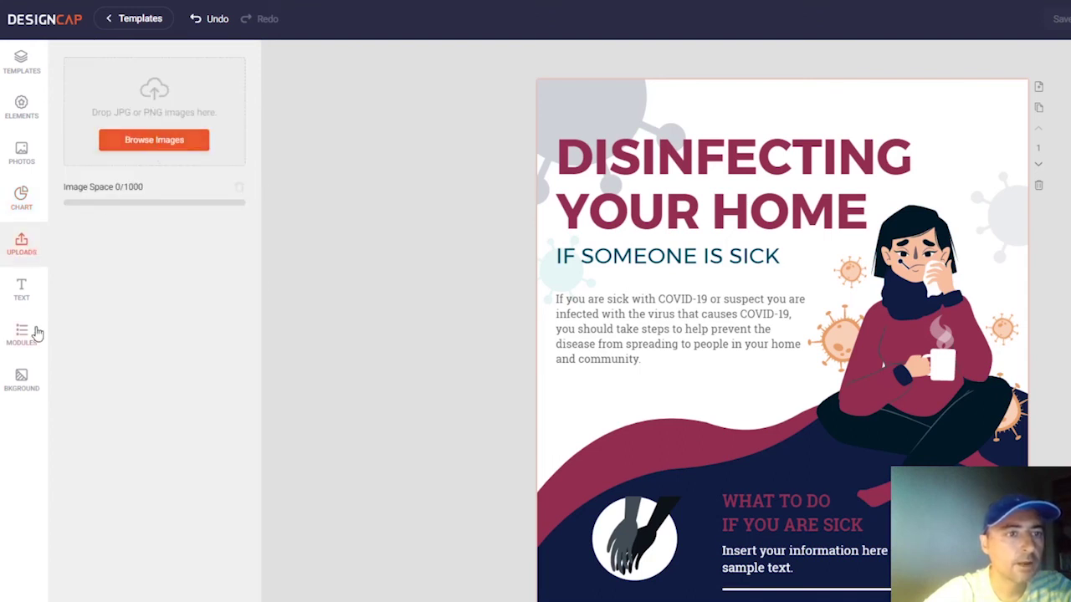
# Step: Try adding the Flash Sale text preset to the infographic page, and delete it again
pyautogui.click(35, 298)
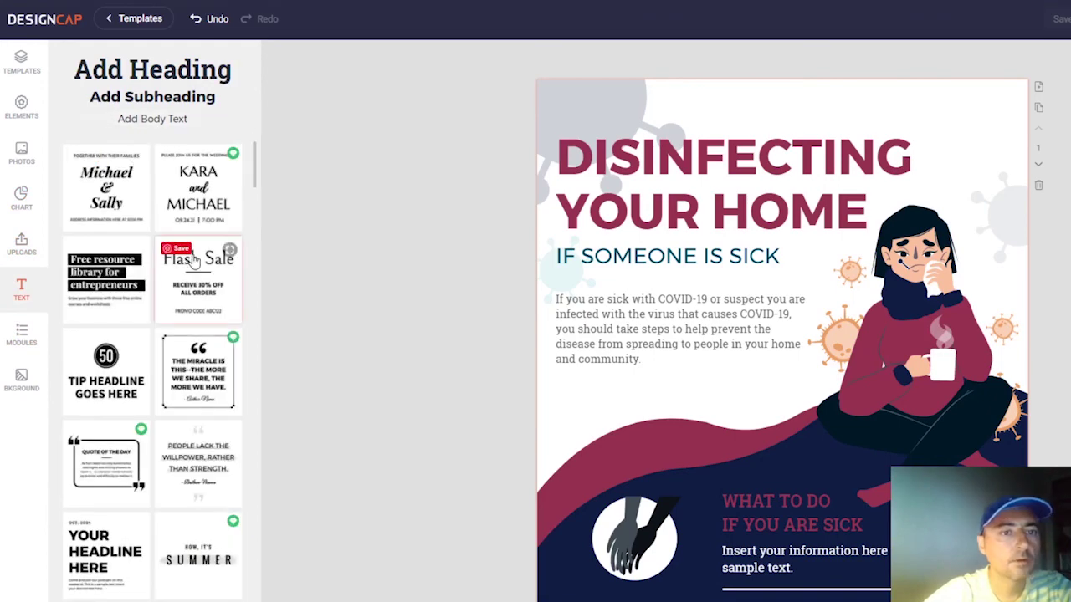
pyautogui.click(196, 281)
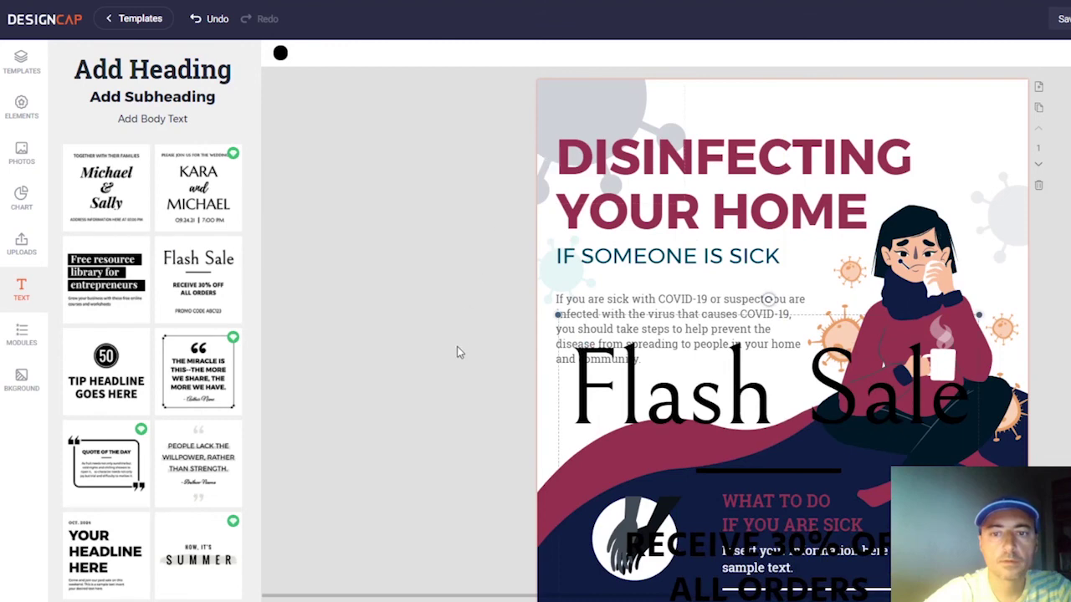
pyautogui.click(644, 422)
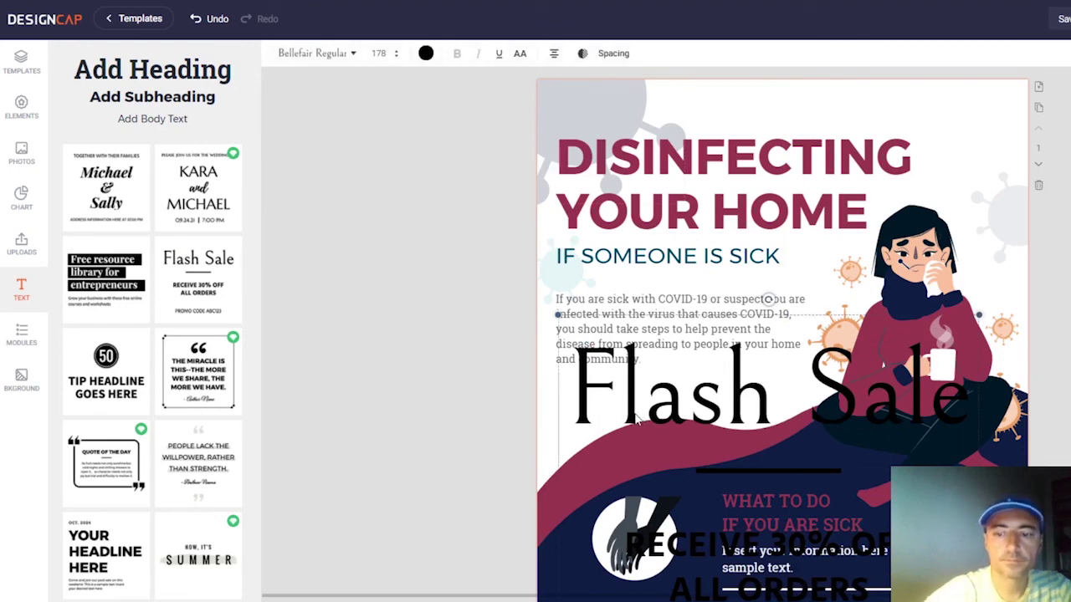
pyautogui.press('Delete')
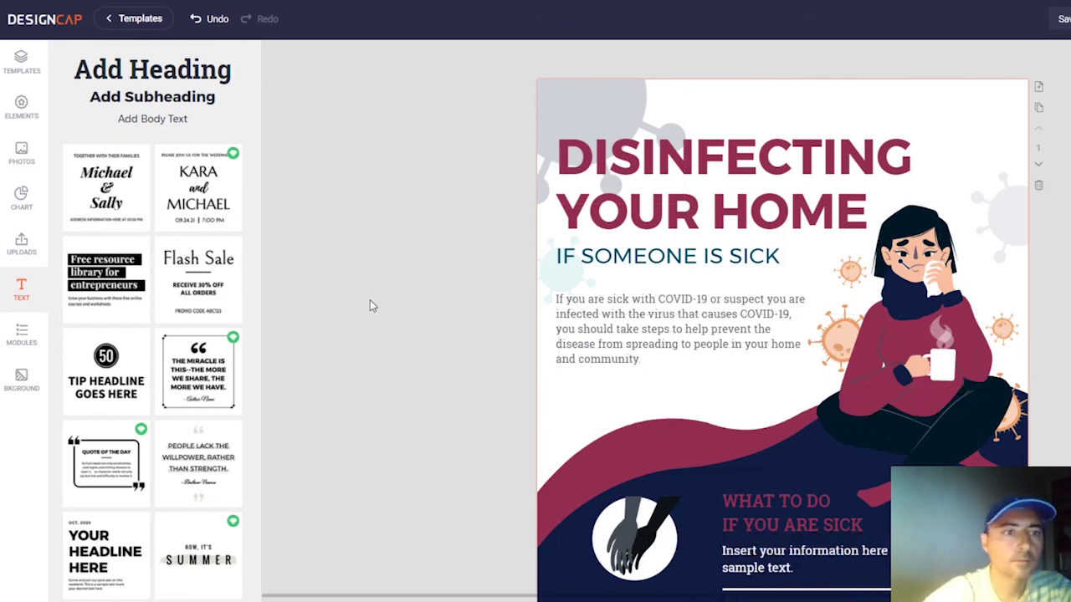
# Step: Look through the ready-made module categories from Social Icon down to SWOT
pyautogui.click(21, 335)
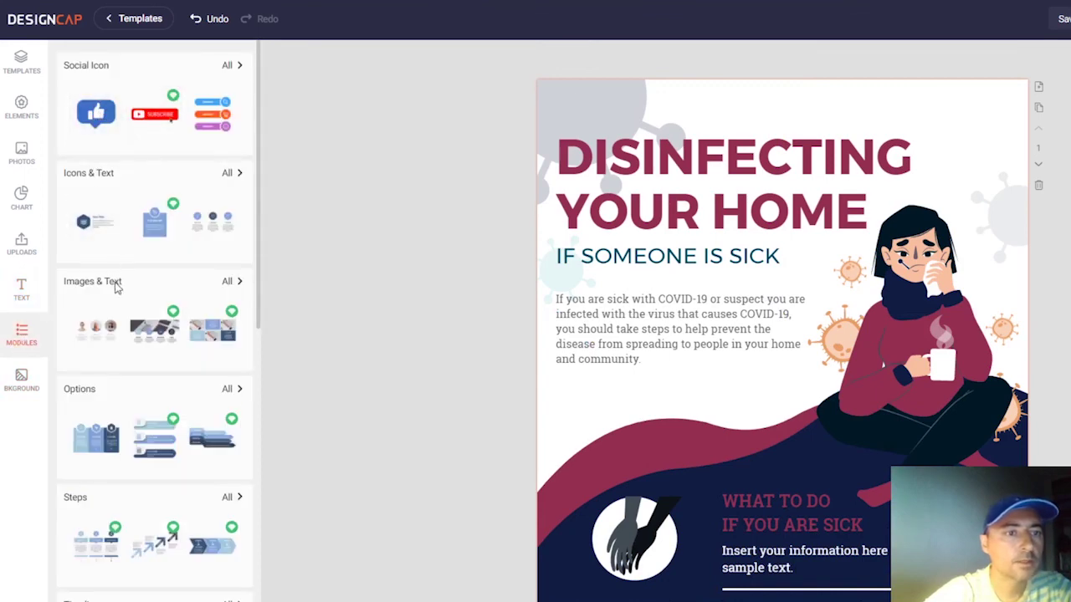
pyautogui.moveTo(261, 302); pyautogui.dragTo(282, 578)
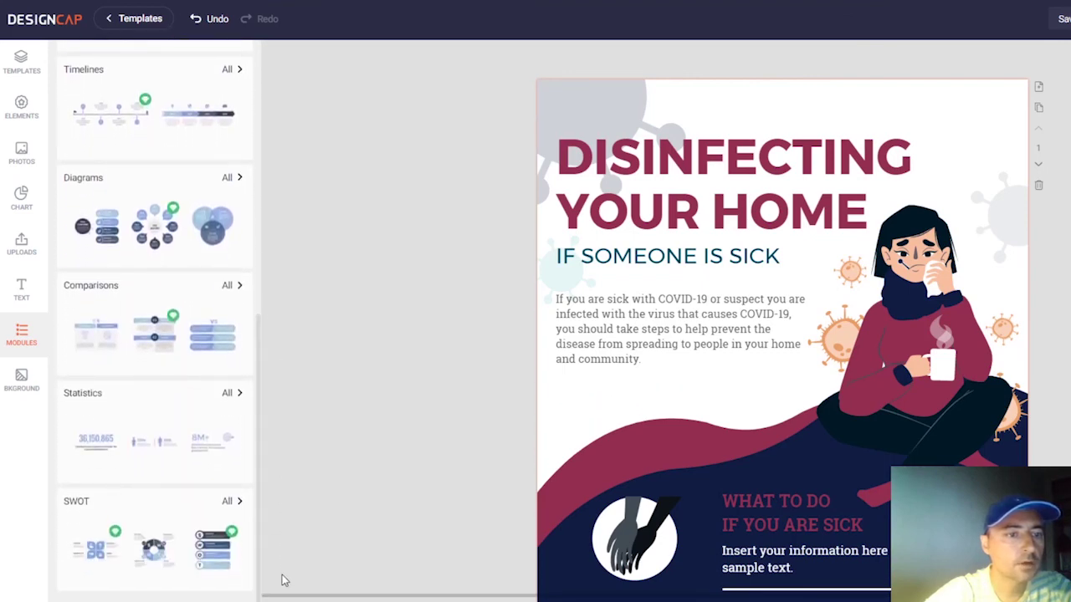
# Step: Browse the background library and apply a pale blue-green background to the infographic page
pyautogui.click(20, 376)
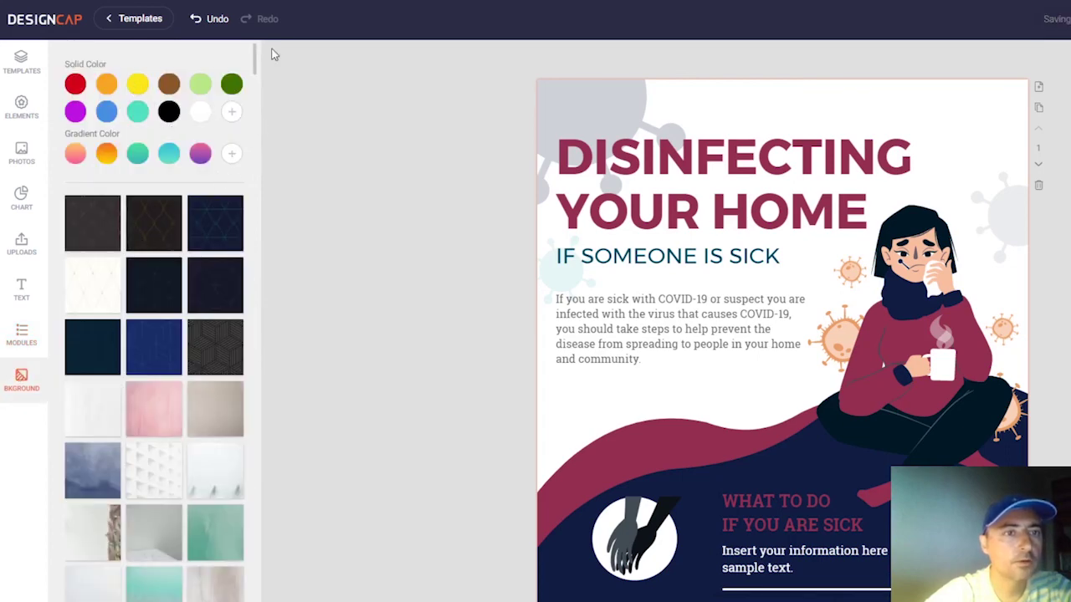
pyautogui.moveTo(257, 67); pyautogui.dragTo(256, 105)
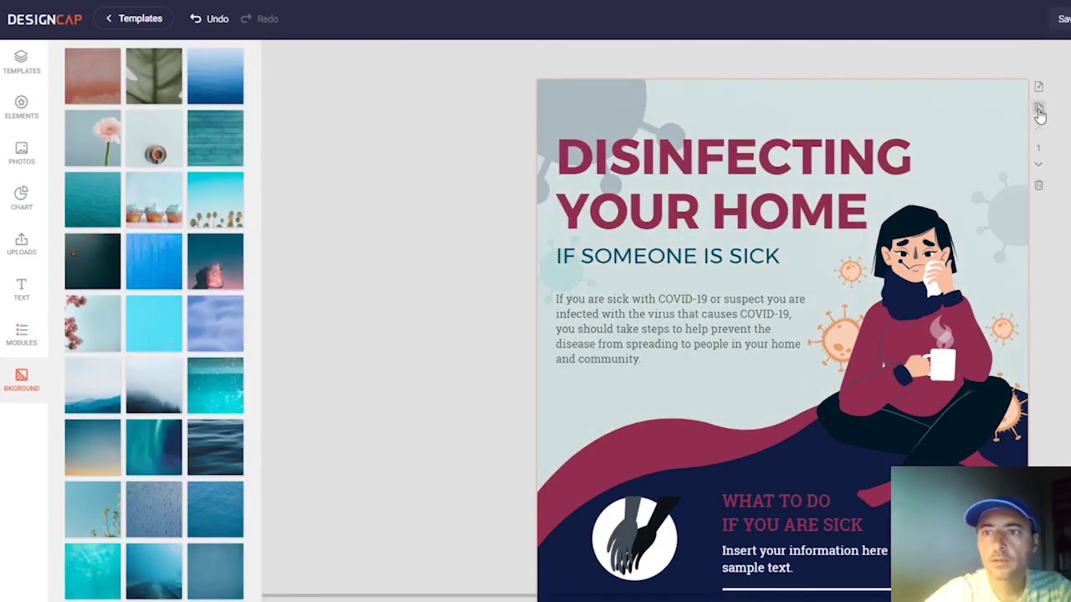